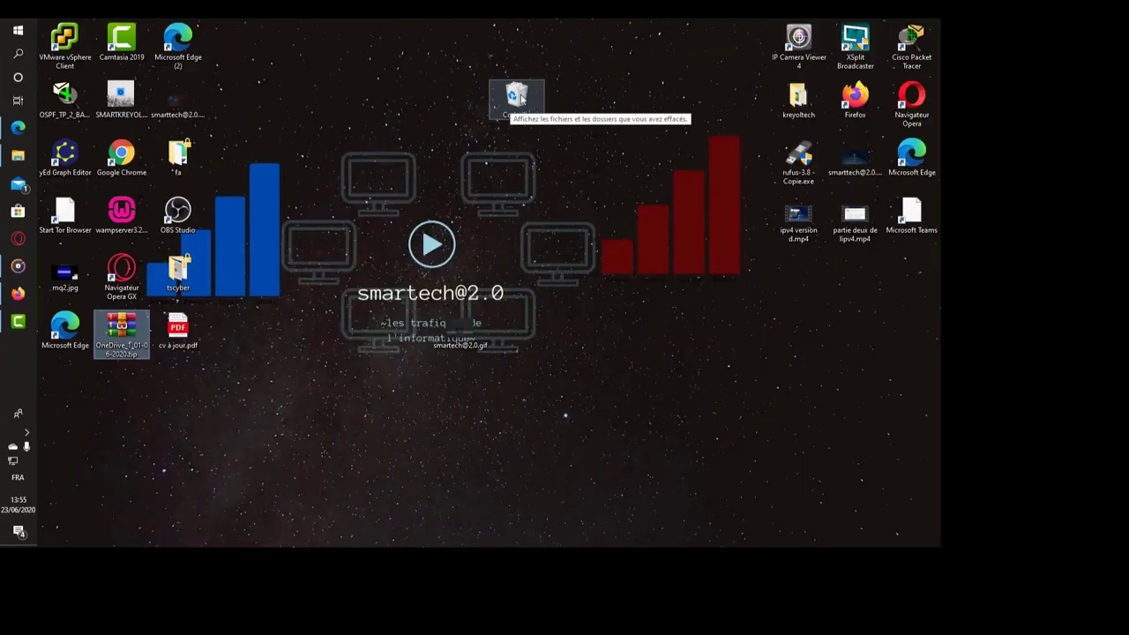
{"action": "left_click_drag", "start_coordinate": [503, 84], "coordinate": [442, 192]}
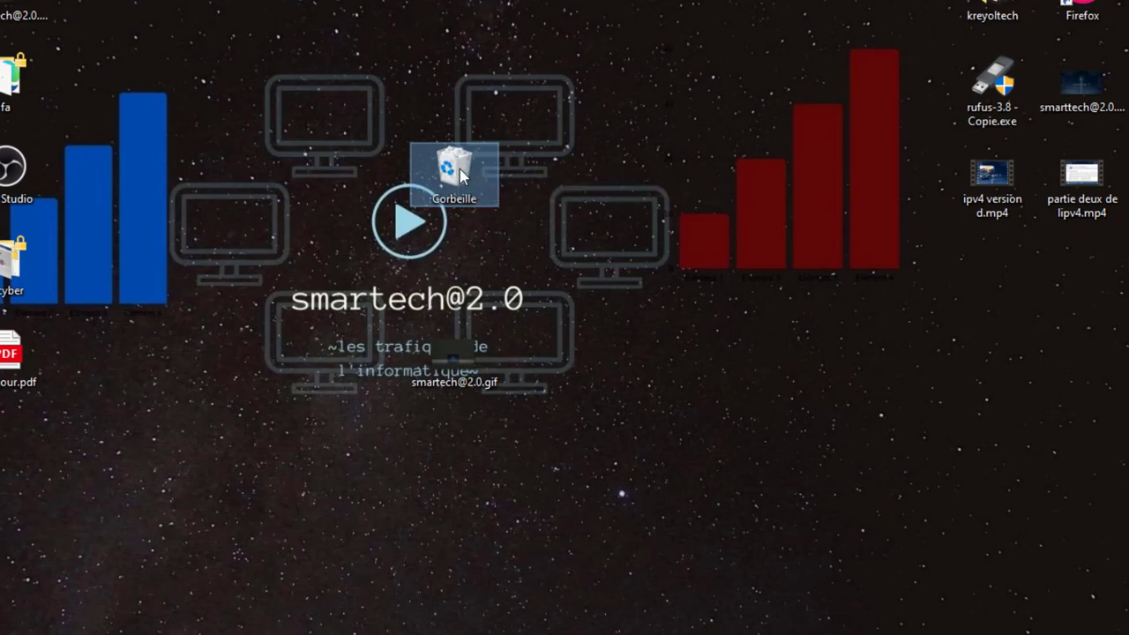
{"action": "left_click_drag", "start_coordinate": [463, 173], "coordinate": [457, 173]}
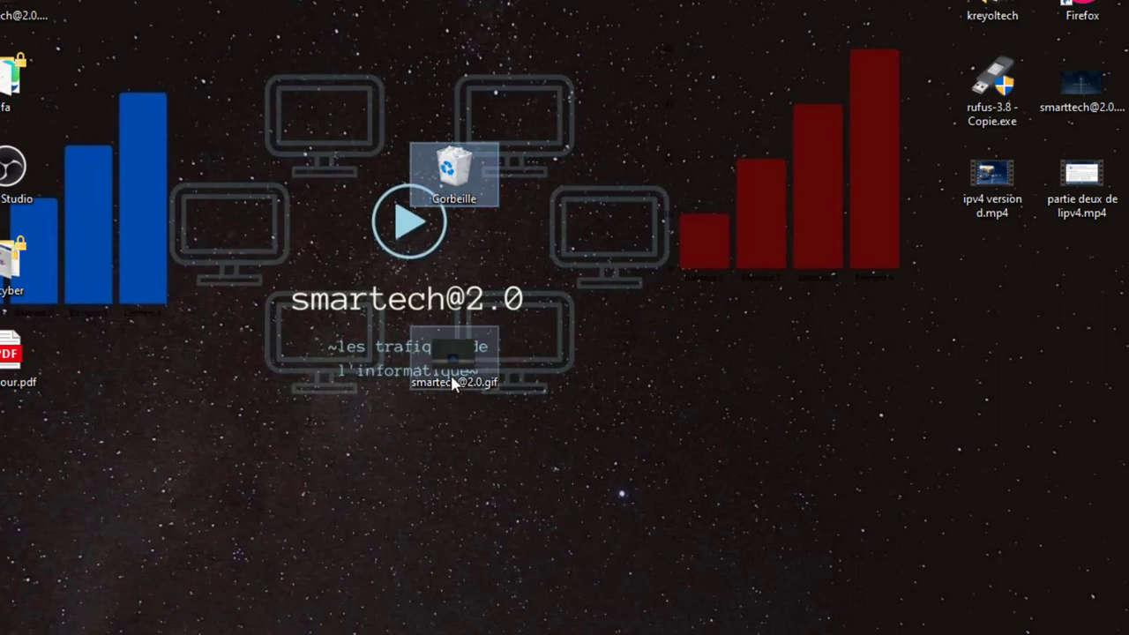
{"action": "left_click_drag", "start_coordinate": [451, 374], "coordinate": [1005, 304]}
{"action": "left_click", "coordinate": [717, 488]}
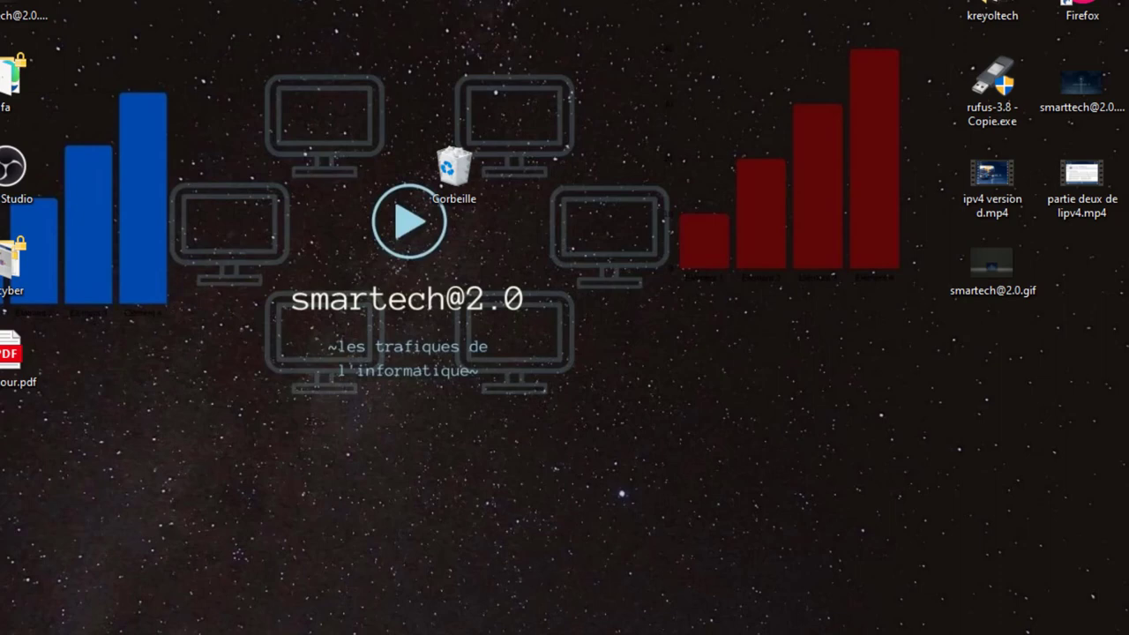
- View the system properties of Ce PC from File Explorer, minimise the Système window and close File Explorer
{"action": "key", "text": "super"}
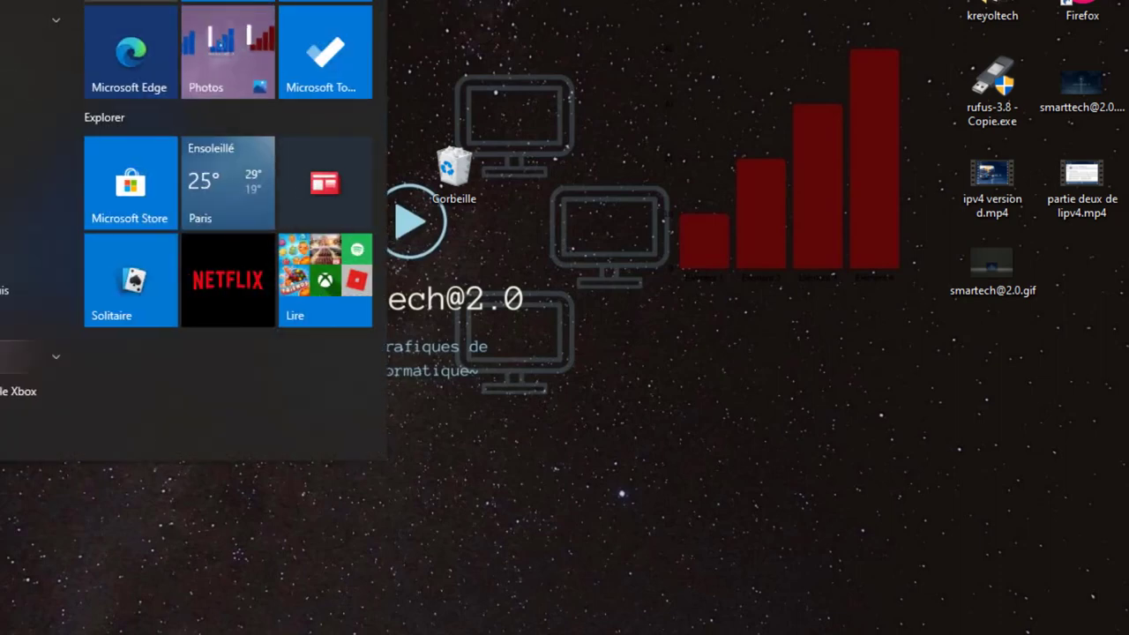
{"action": "left_click", "coordinate": [27, 289]}
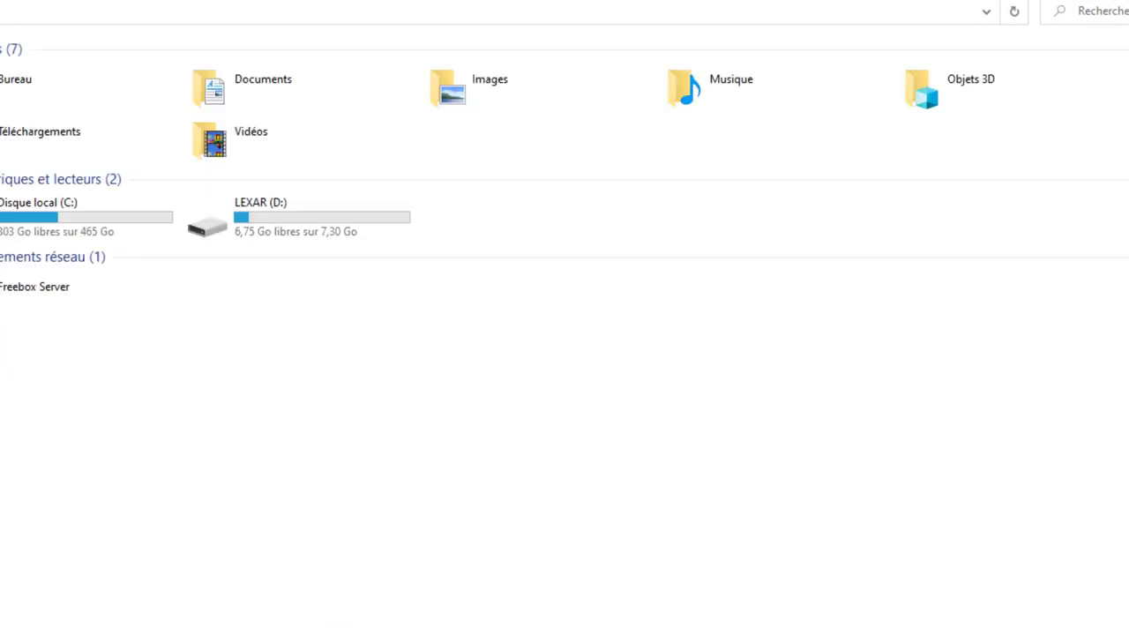
{"action": "right_click", "coordinate": [1, 116]}
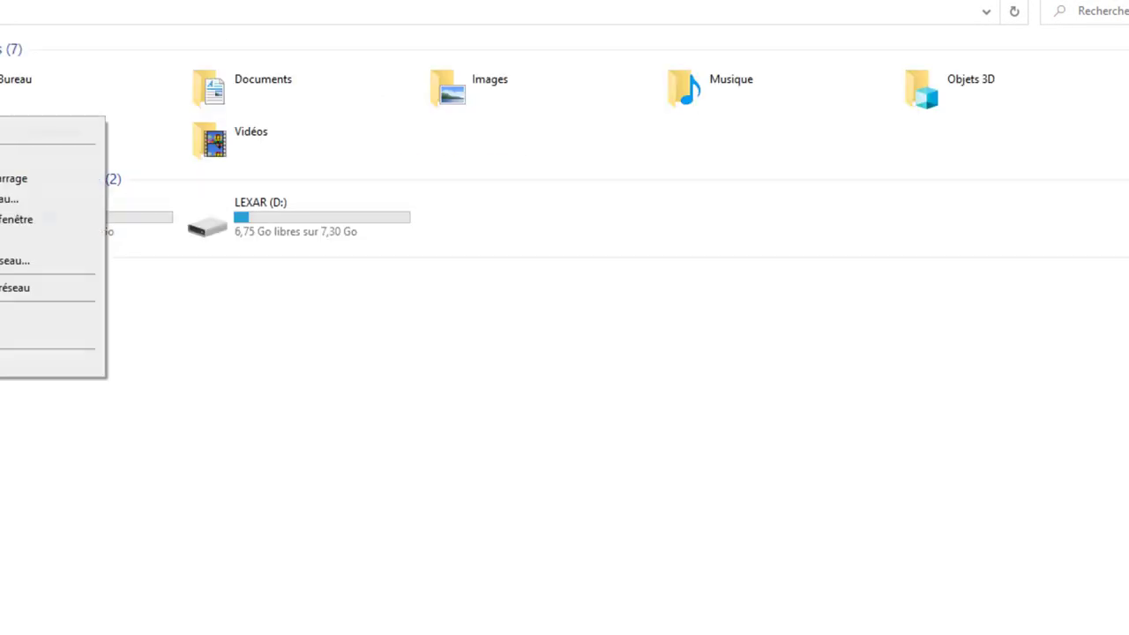
{"action": "left_click", "coordinate": [1, 363]}
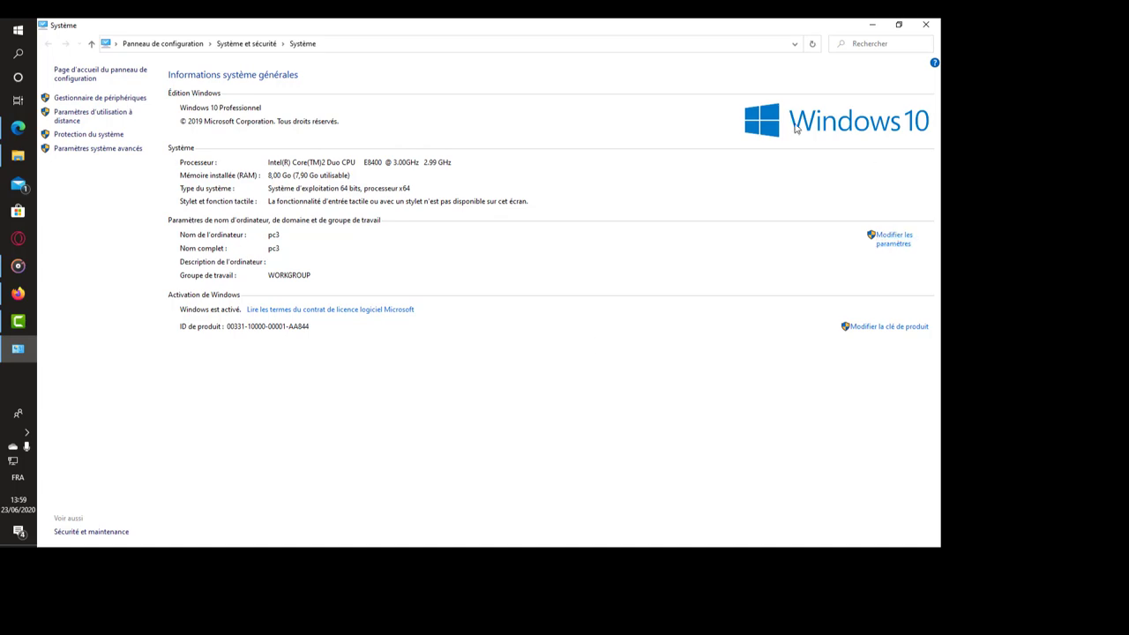
{"action": "left_click", "coordinate": [873, 24]}
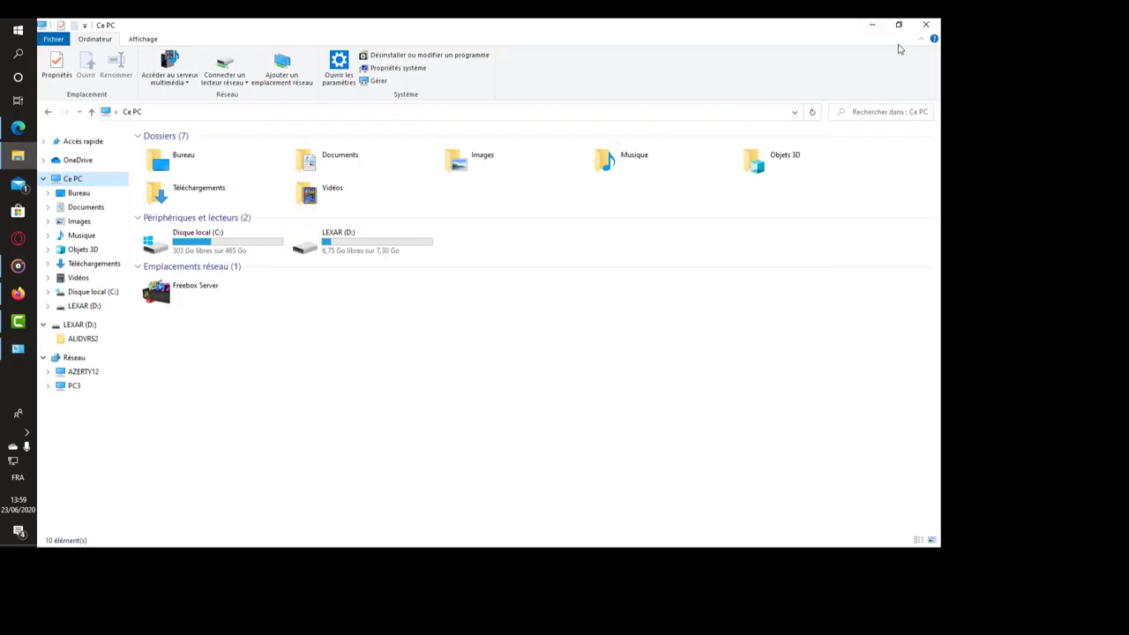
{"action": "left_click", "coordinate": [926, 25]}
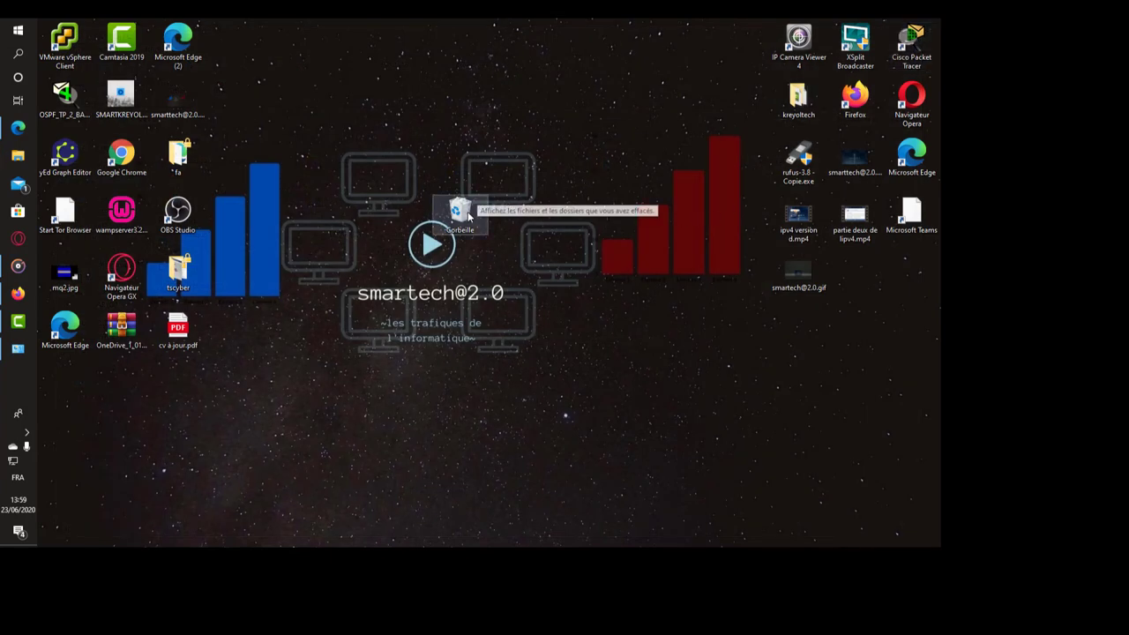
- Move the Recycle Bin up above the wallpaper's monitor drawings and highlight the first two rows of shortcuts beside it
{"action": "left_click_drag", "start_coordinate": [467, 206], "coordinate": [467, 91]}
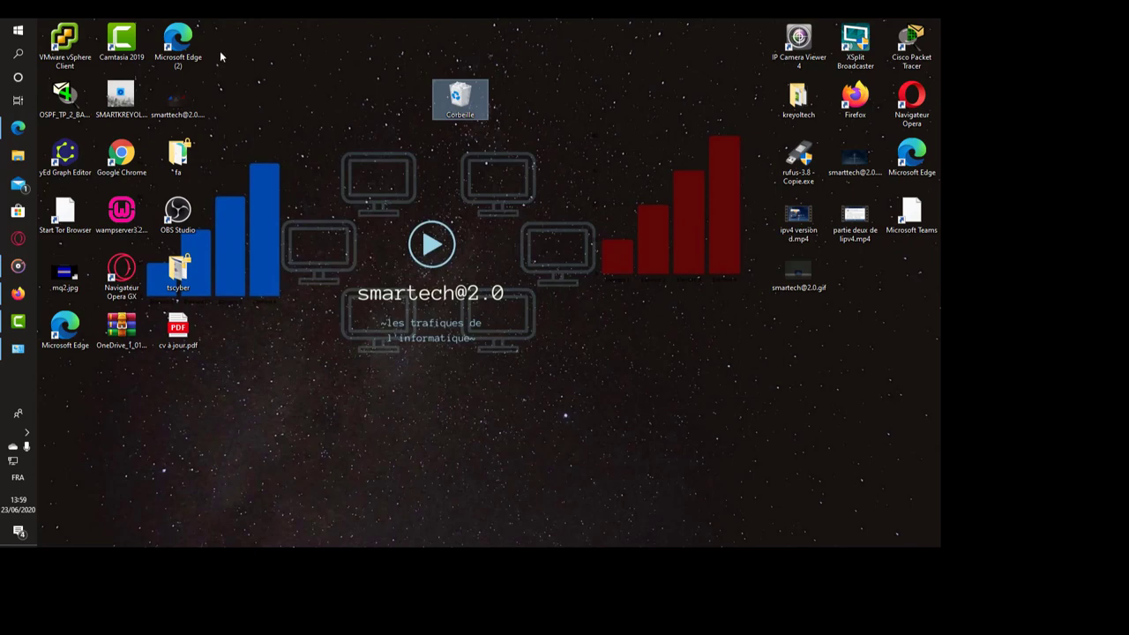
{"action": "left_click_drag", "start_coordinate": [313, 54], "coordinate": [61, 58]}
{"action": "left_click_drag", "start_coordinate": [322, 106], "coordinate": [62, 90]}
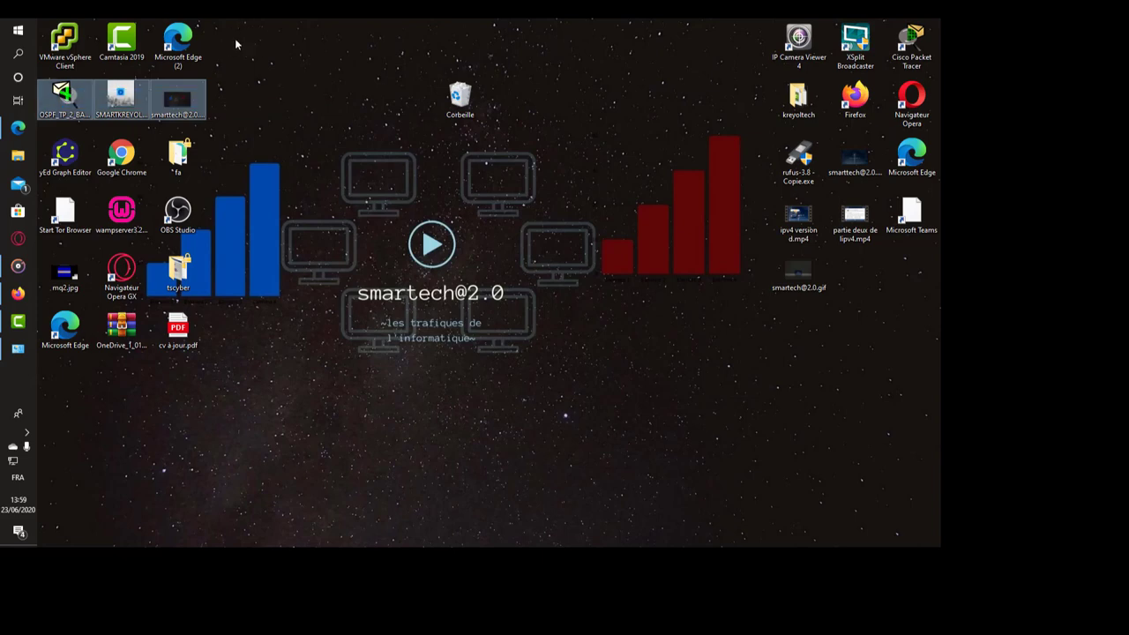
{"action": "left_click_drag", "start_coordinate": [253, 37], "coordinate": [65, 51]}
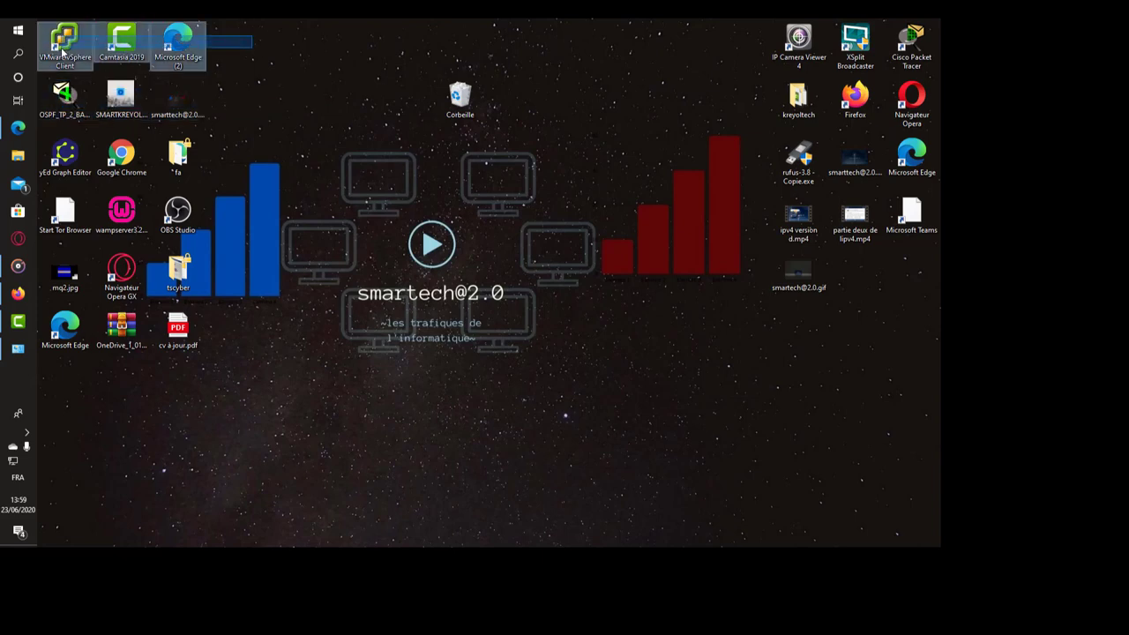
{"action": "left_click_drag", "start_coordinate": [62, 53], "coordinate": [180, 60]}
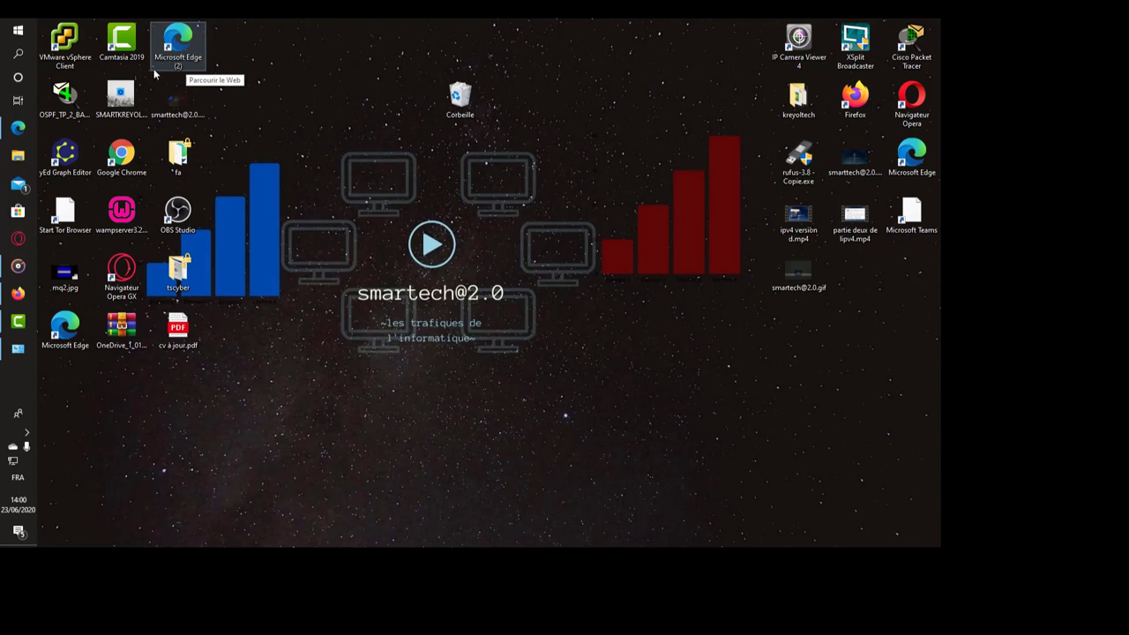
{"action": "left_click", "coordinate": [152, 76]}
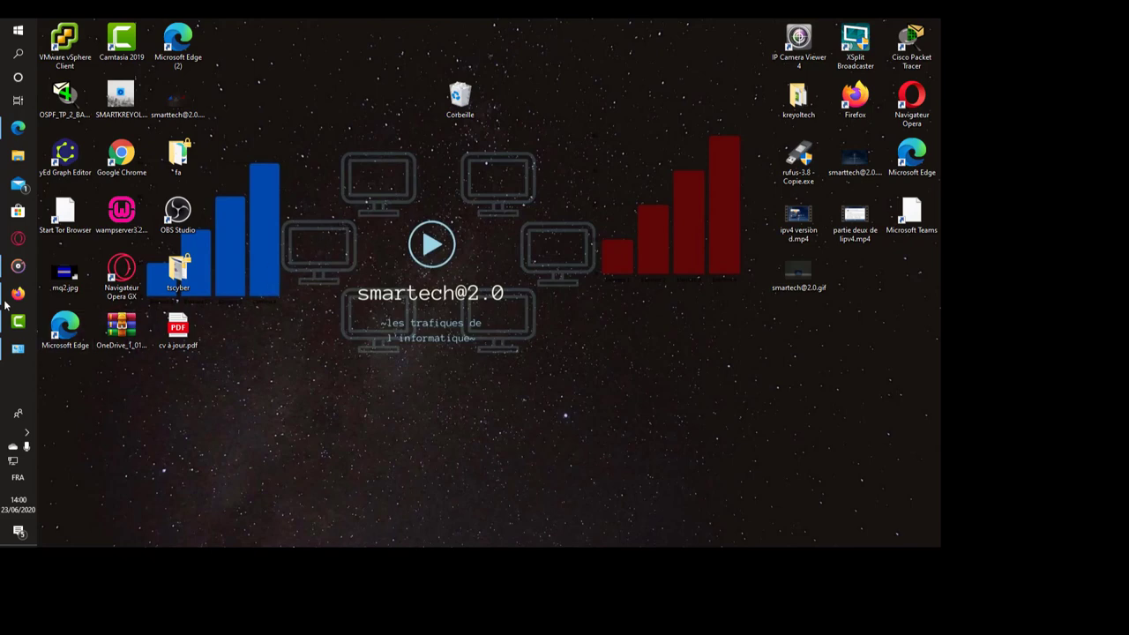
- Stretch the Start menu to nearly the full screen height and browse its complete application list
{"action": "left_click", "coordinate": [18, 30]}
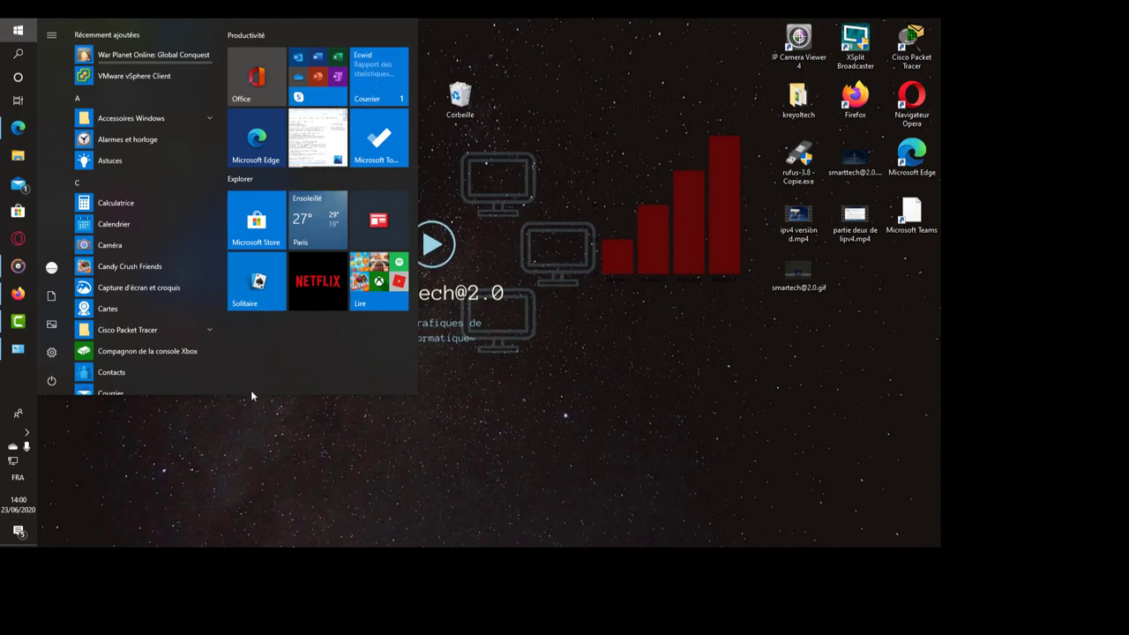
{"action": "left_click_drag", "start_coordinate": [252, 396], "coordinate": [239, 544]}
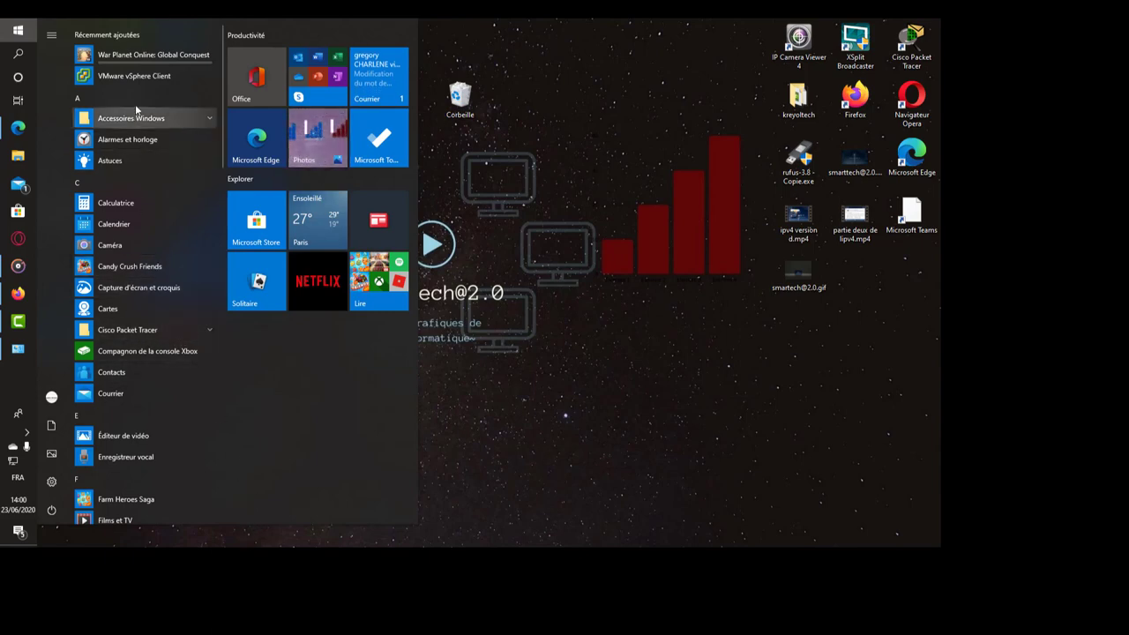
{"action": "scroll", "coordinate": [126, 393], "scroll_direction": "down", "scroll_amount": 10}
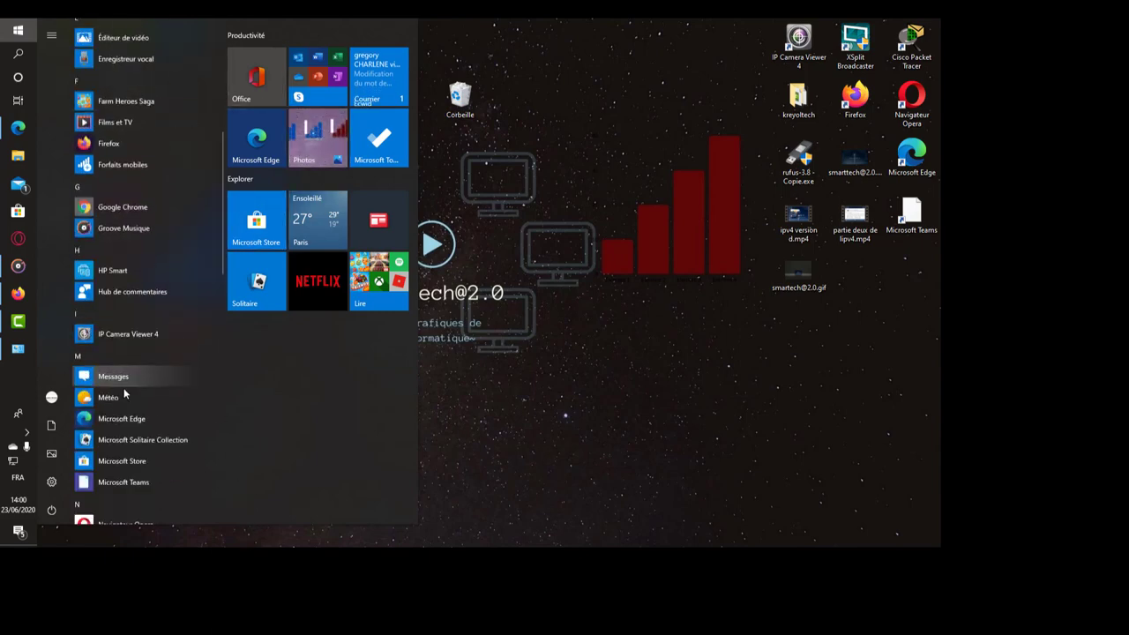
{"action": "scroll", "coordinate": [126, 393], "scroll_direction": "down", "scroll_amount": 8}
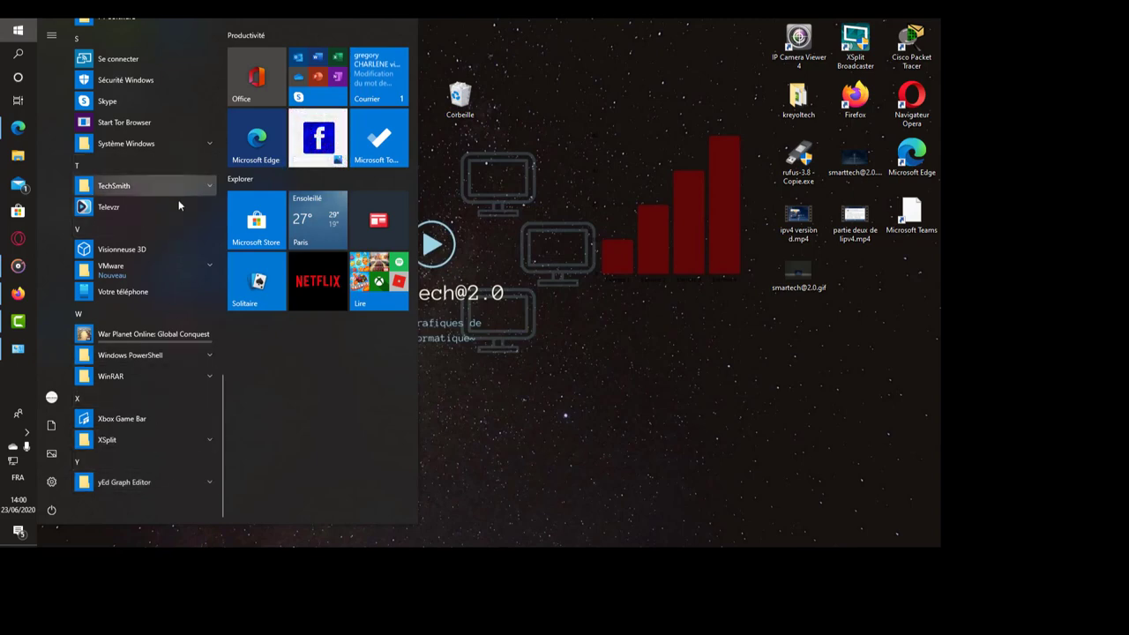
{"action": "scroll", "coordinate": [176, 203], "scroll_direction": "up", "scroll_amount": 10}
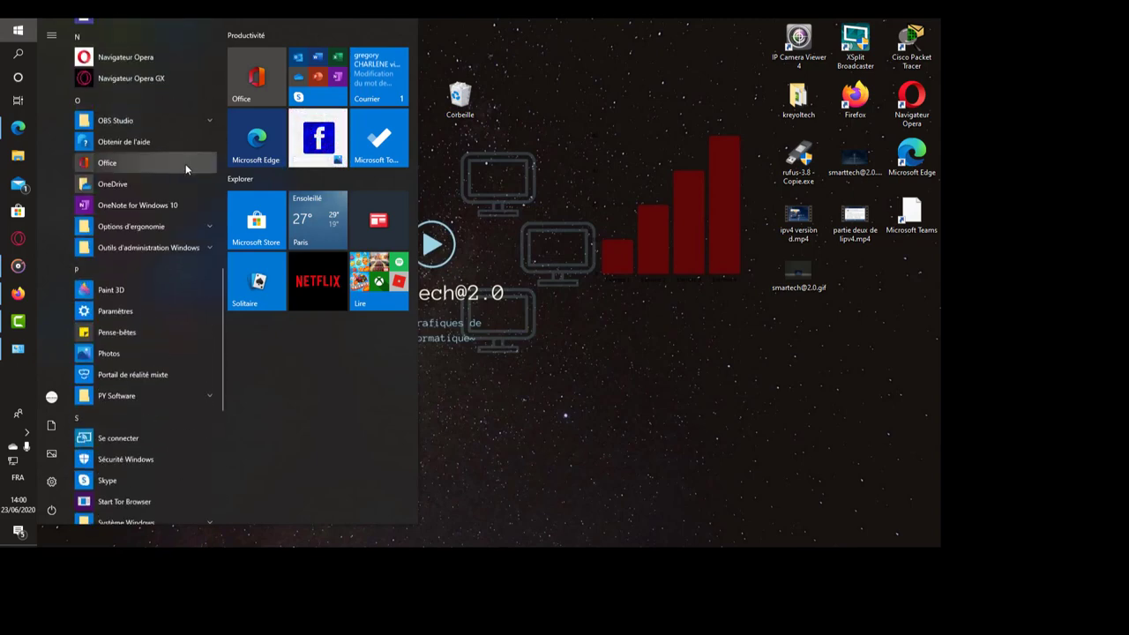
{"action": "scroll", "coordinate": [182, 161], "scroll_direction": "up", "scroll_amount": 8}
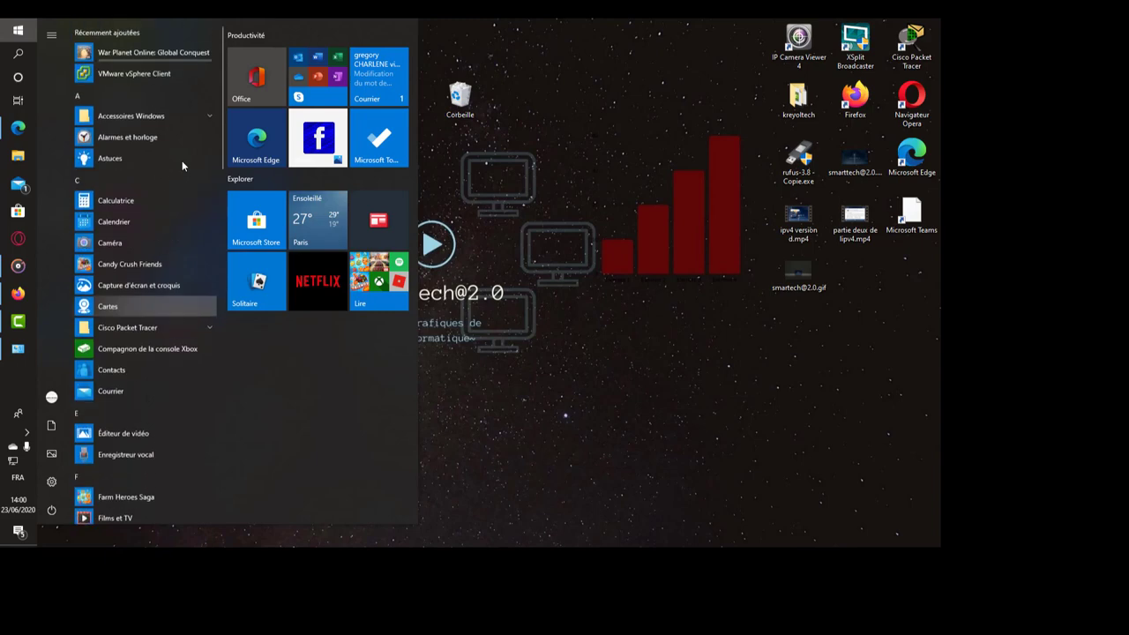
- Search Windows for PAI, launch Paint 3D from the results and close it
{"action": "left_click", "coordinate": [27, 56]}
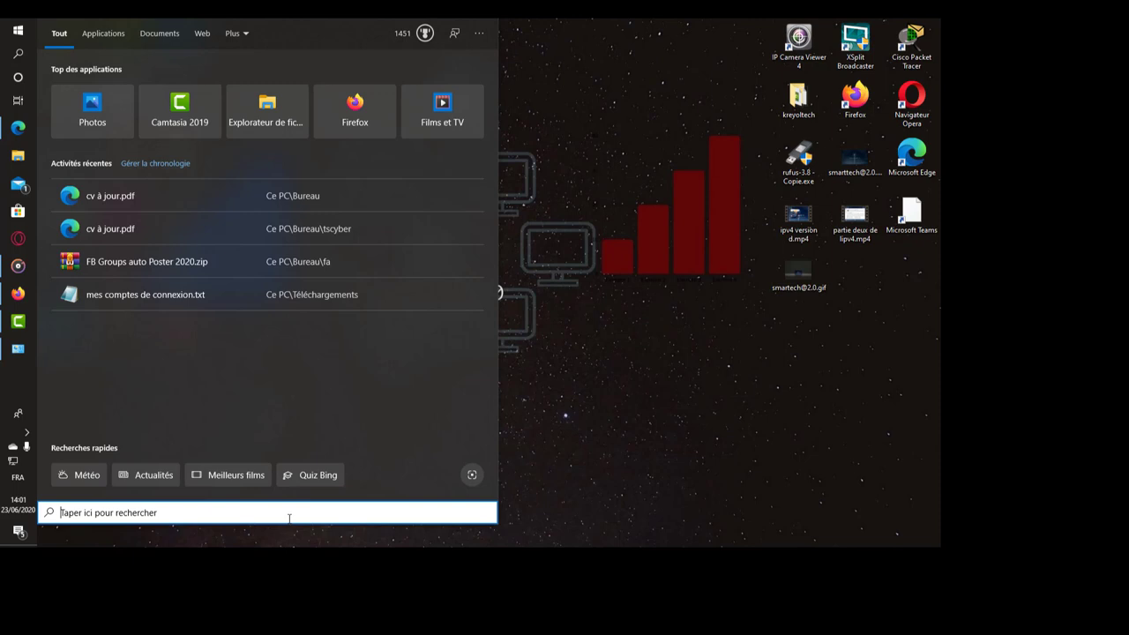
{"action": "type", "text": "PAI"}
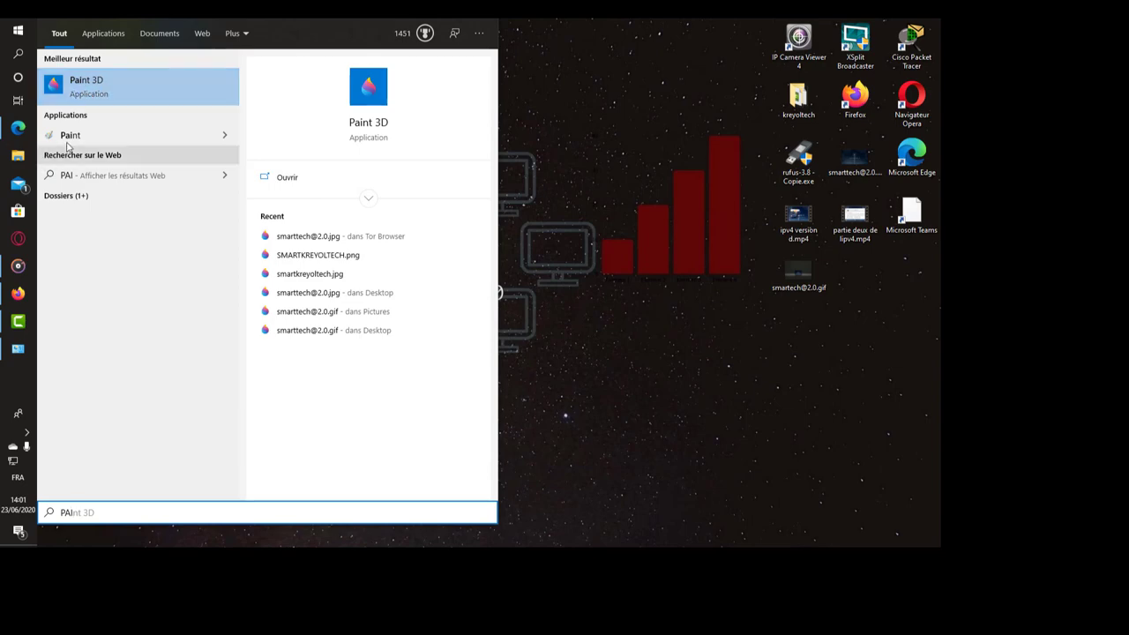
{"action": "left_click", "coordinate": [114, 91]}
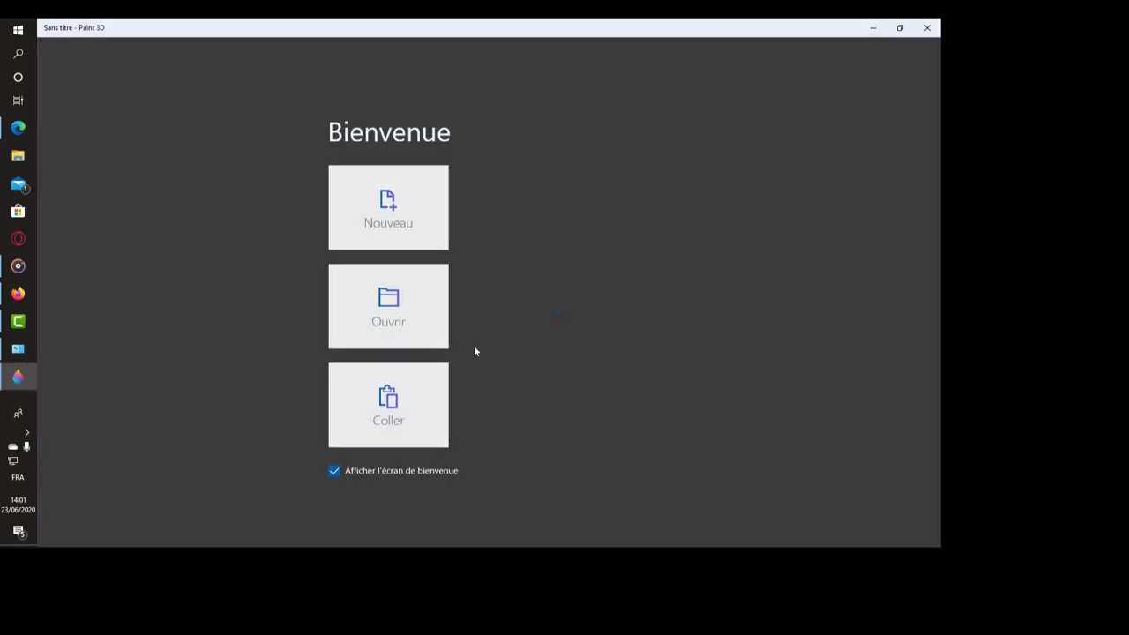
{"action": "left_click", "coordinate": [927, 29]}
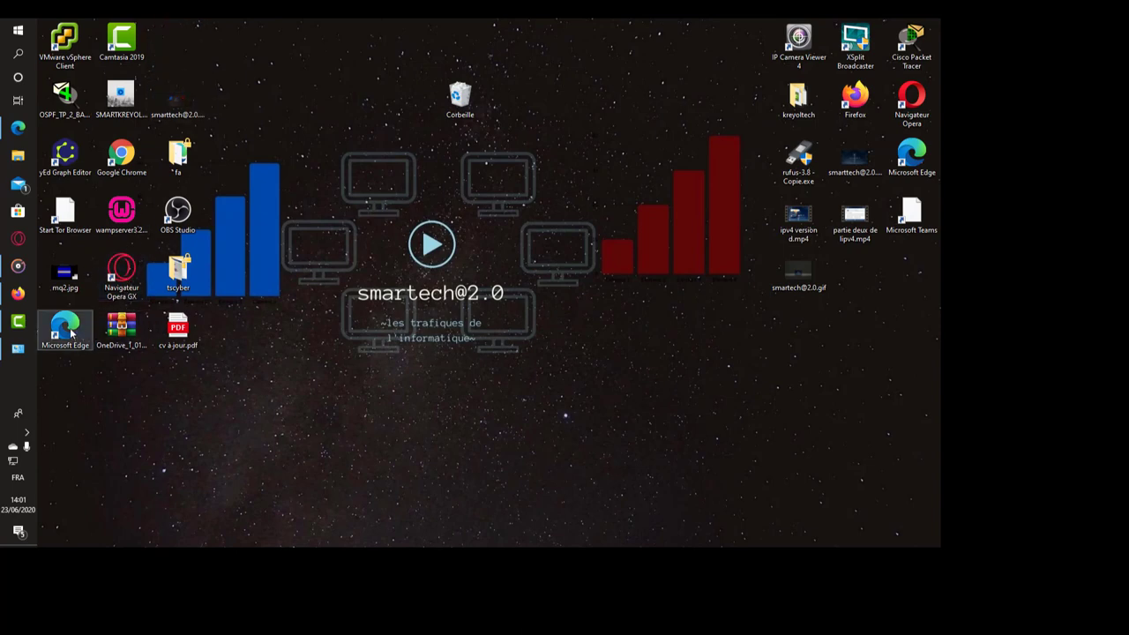
- Move the Microsoft Edge shortcut below mq2.jpg to the empty desktop spot beside Camtasia 2019
{"action": "left_click_drag", "start_coordinate": [70, 333], "coordinate": [181, 53]}
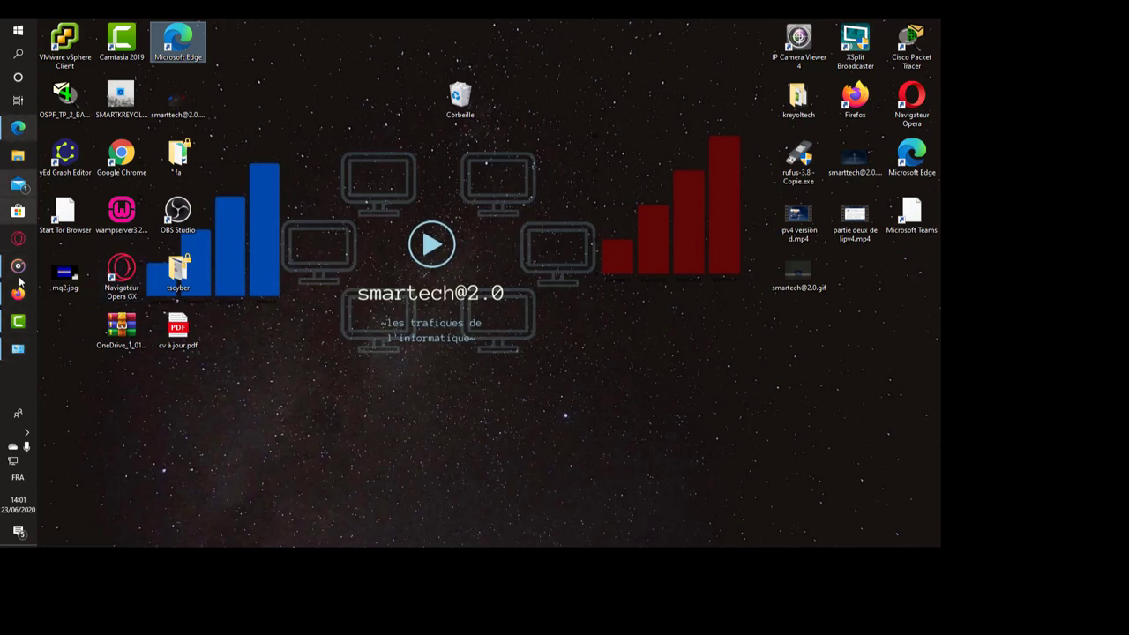
{"action": "left_click", "coordinate": [869, 103]}
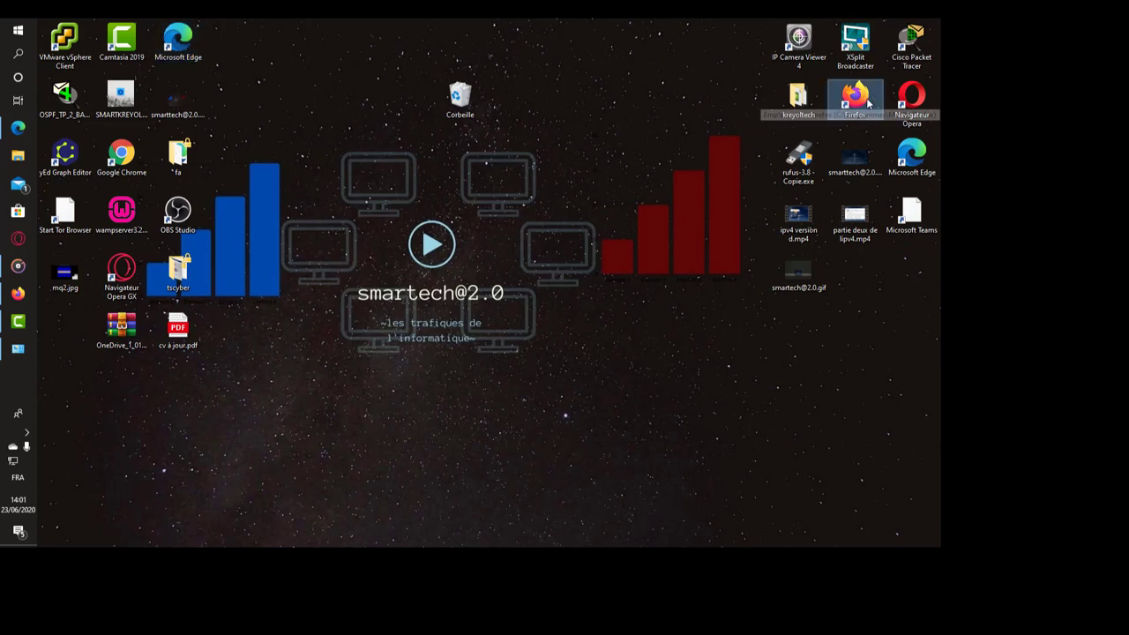
{"action": "double_click", "coordinate": [868, 103]}
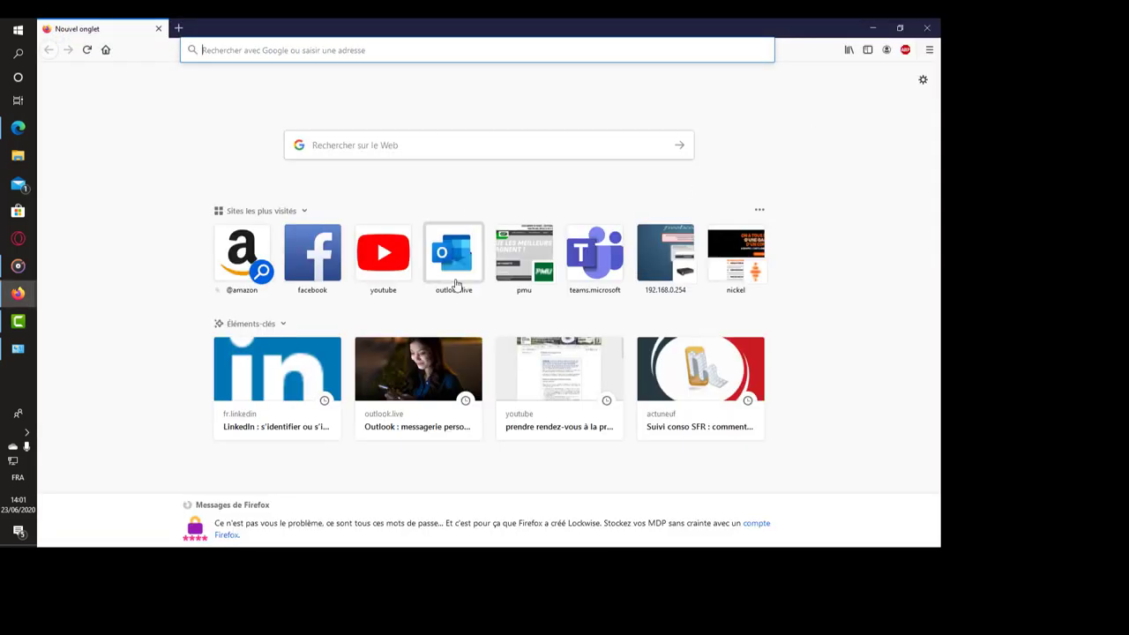
{"action": "left_click", "coordinate": [526, 151]}
{"action": "type", "text": "GOOGLE"}
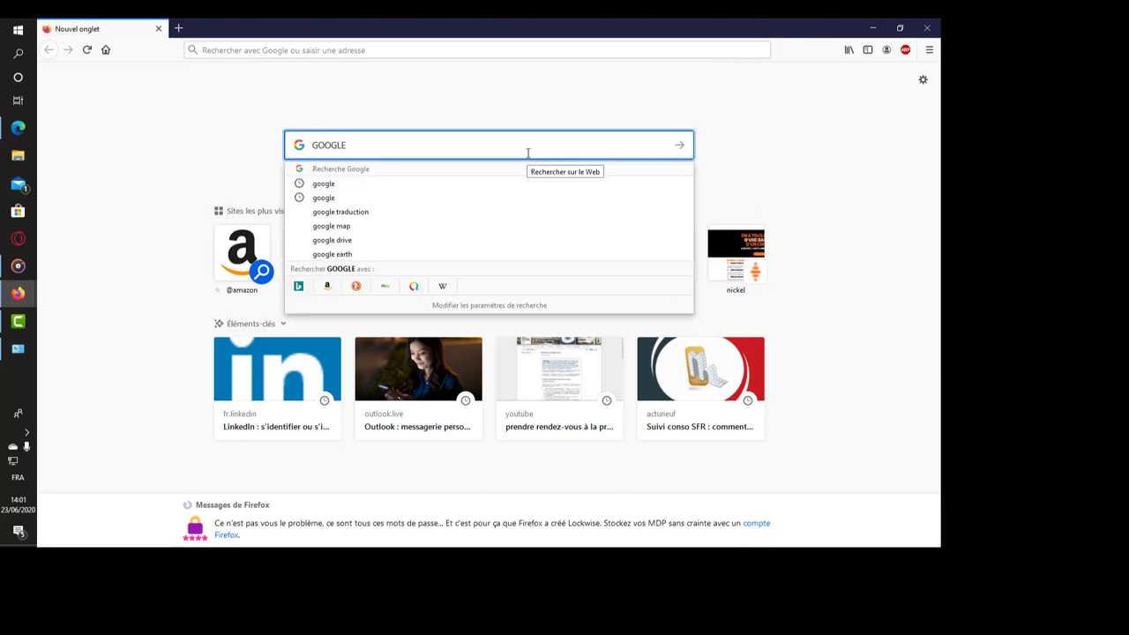
{"action": "key", "text": "Return"}
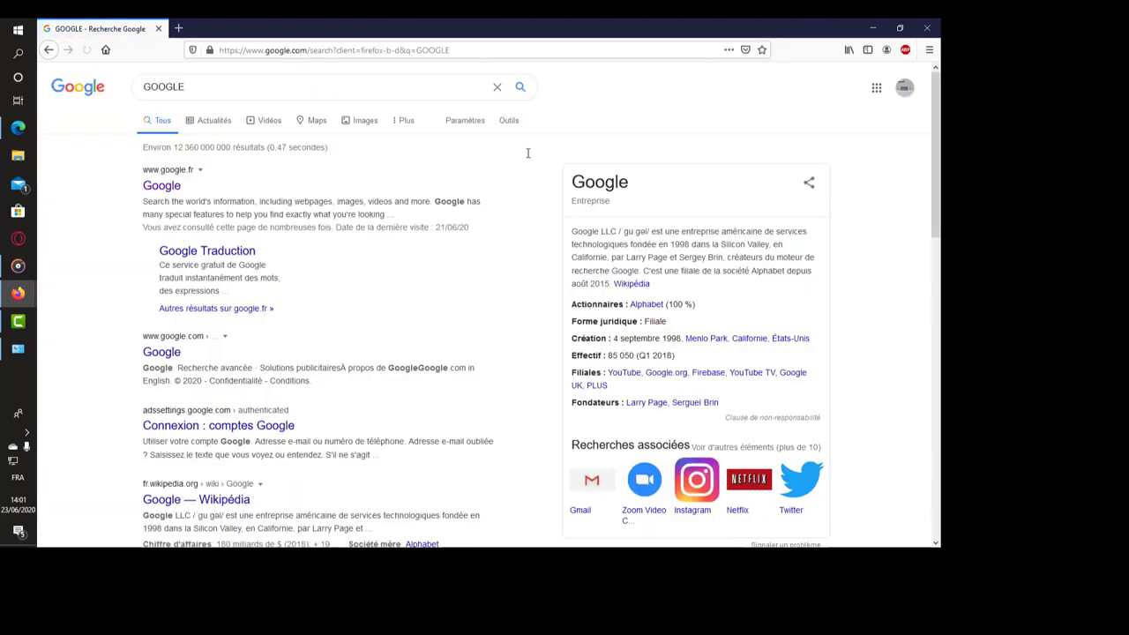
{"action": "left_click", "coordinate": [165, 186]}
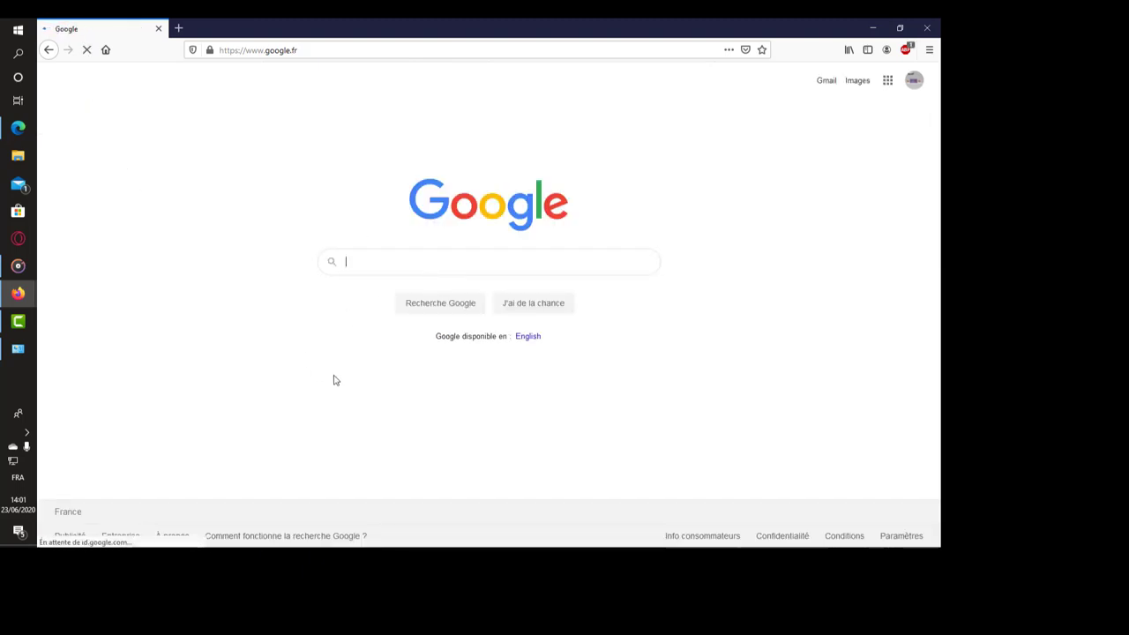
{"action": "left_click", "coordinate": [880, 28]}
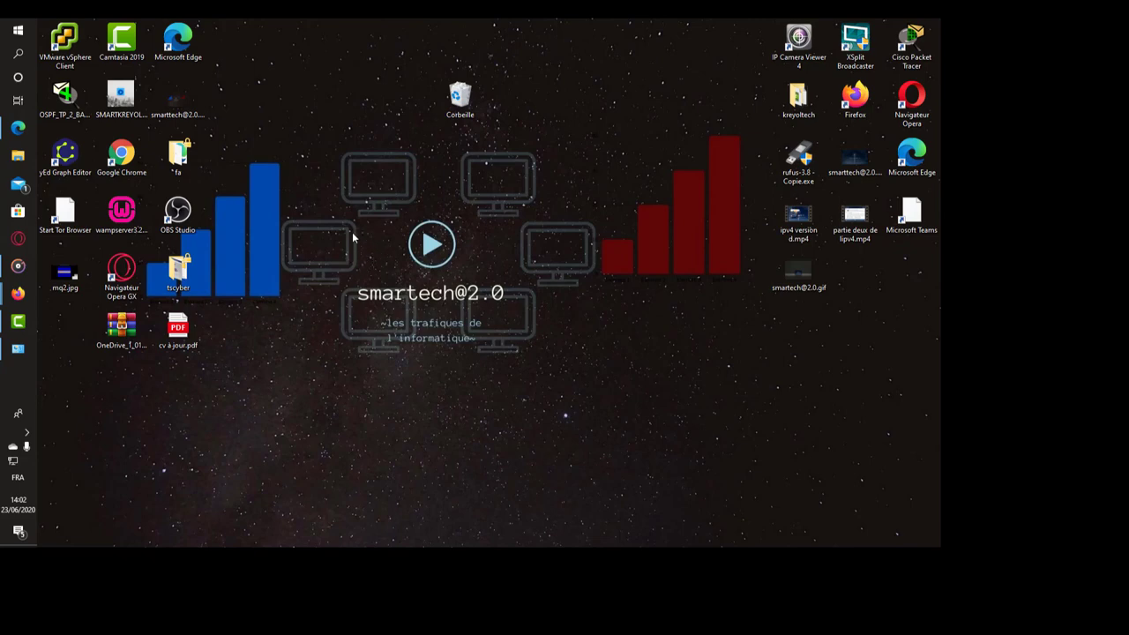
- Restore the minimised Système window and close it
{"action": "left_click", "coordinate": [17, 349]}
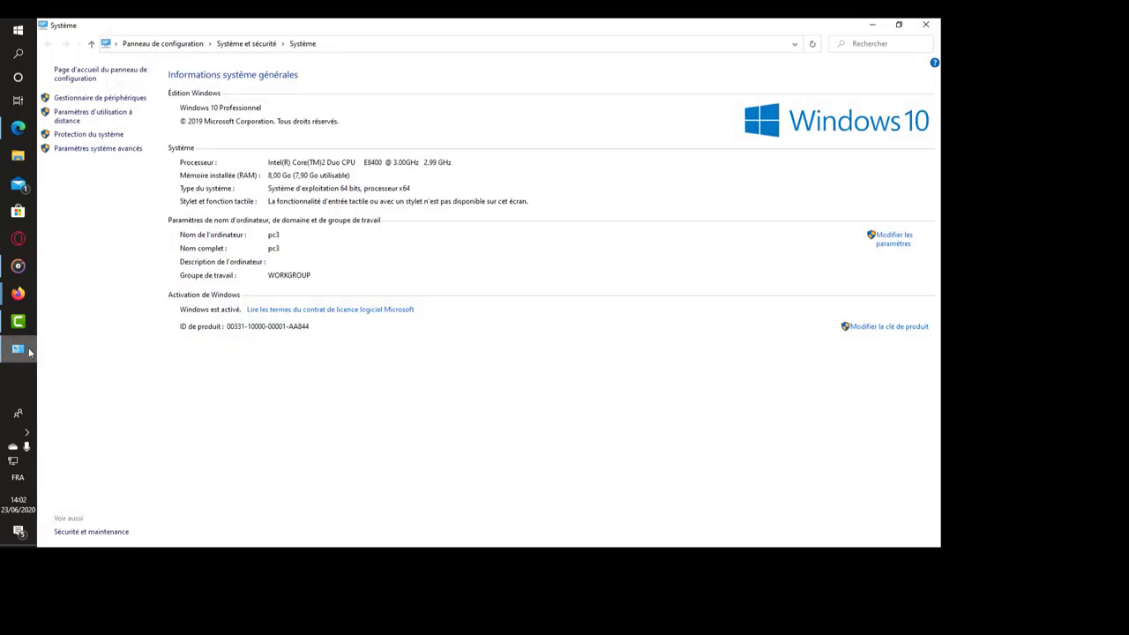
{"action": "left_click", "coordinate": [939, 26]}
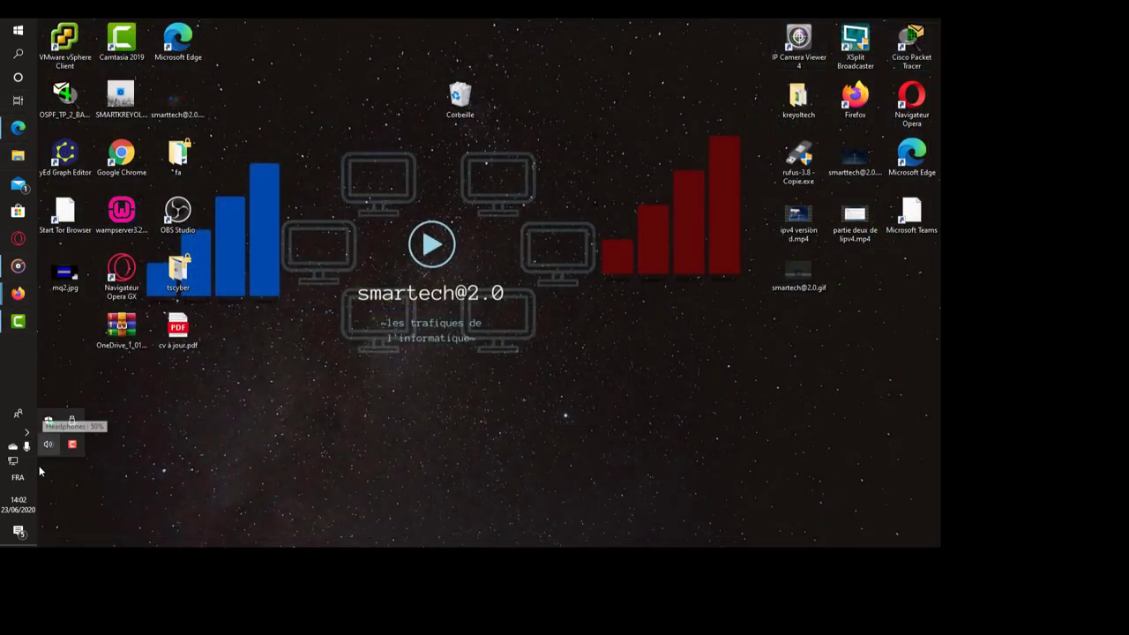
- Open Windows Settings (Paramètres) and go to the display page under Système
{"action": "left_click", "coordinate": [24, 32]}
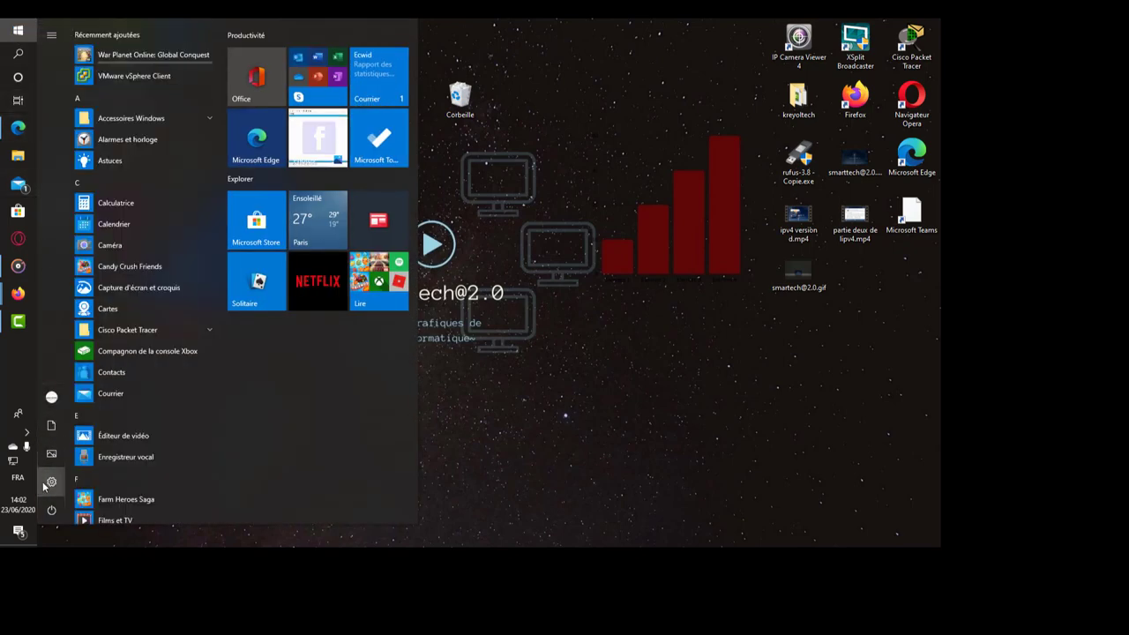
{"action": "mouse_move", "coordinate": [53, 485]}
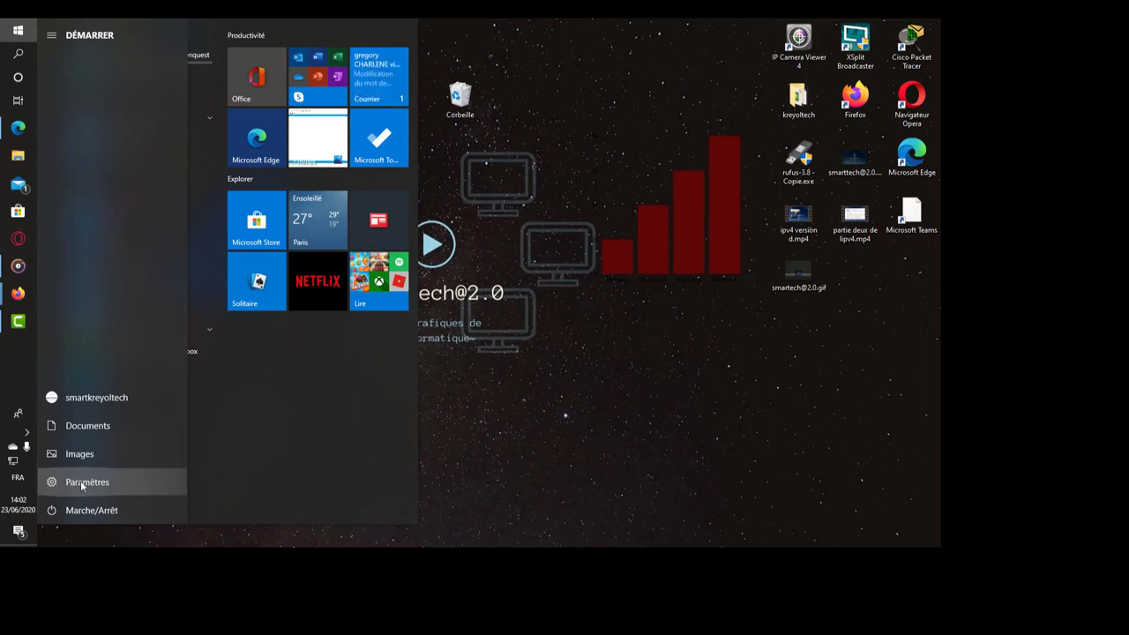
{"action": "left_click", "coordinate": [82, 484]}
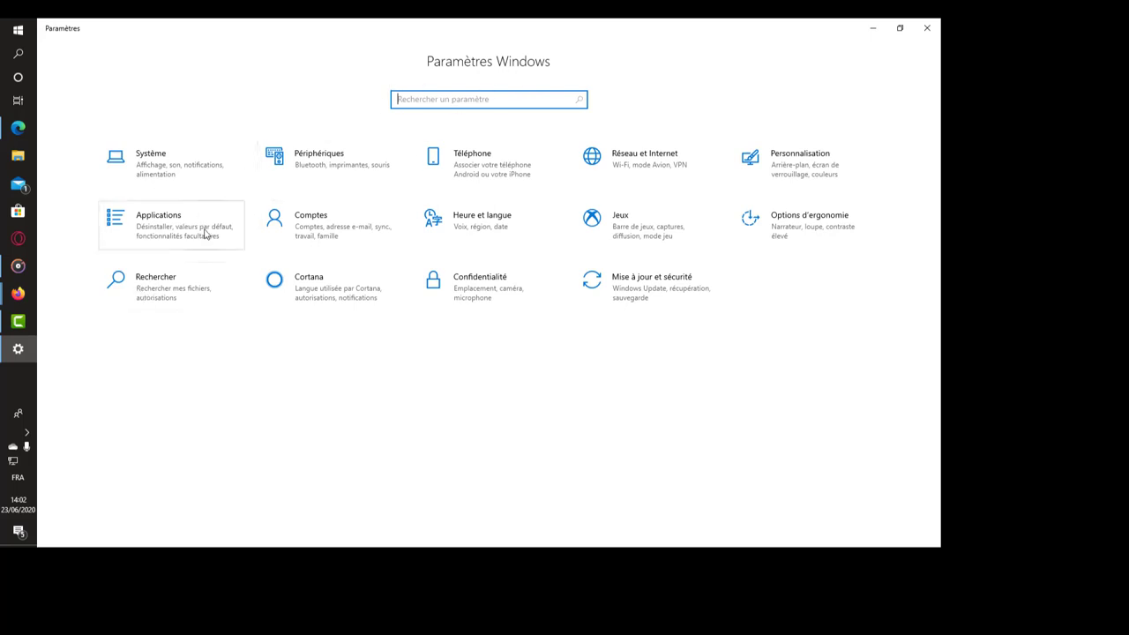
{"action": "left_click", "coordinate": [171, 177]}
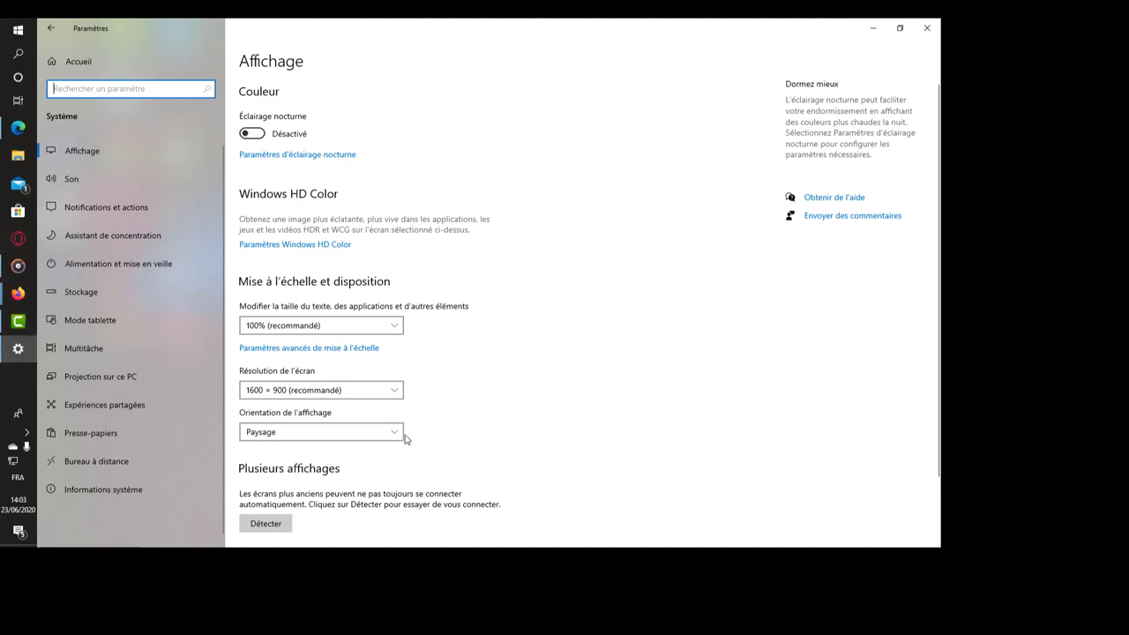
- Run detection of additional displays and keep the display orientation on Paysage
{"action": "scroll", "coordinate": [455, 408], "scroll_direction": "down", "scroll_amount": 2}
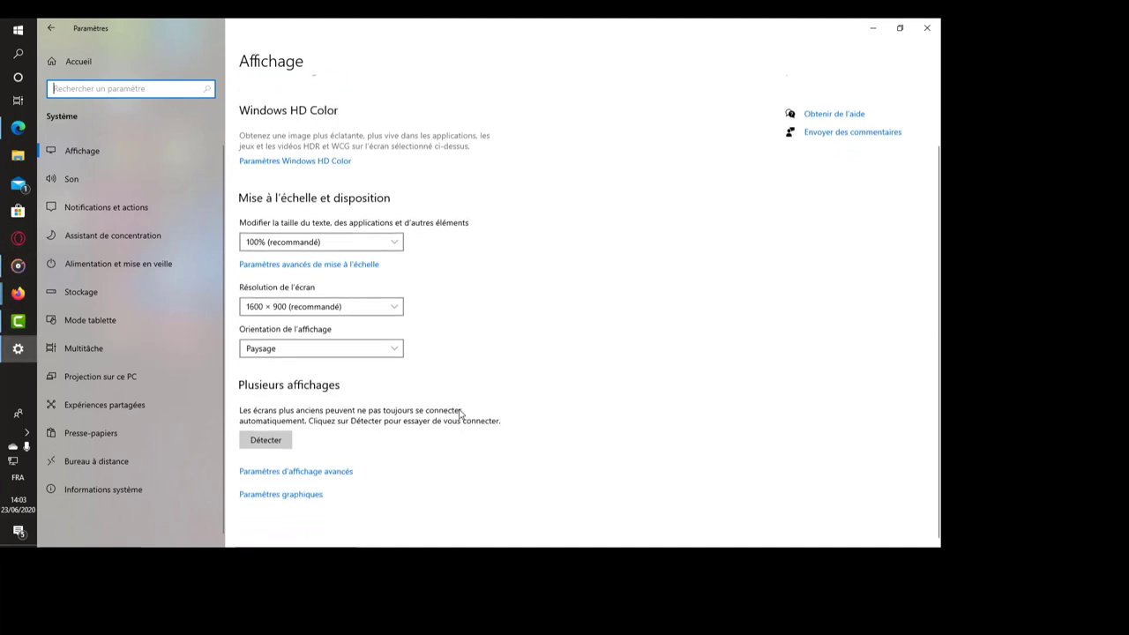
{"action": "left_click", "coordinate": [274, 445]}
{"action": "left_click", "coordinate": [393, 350]}
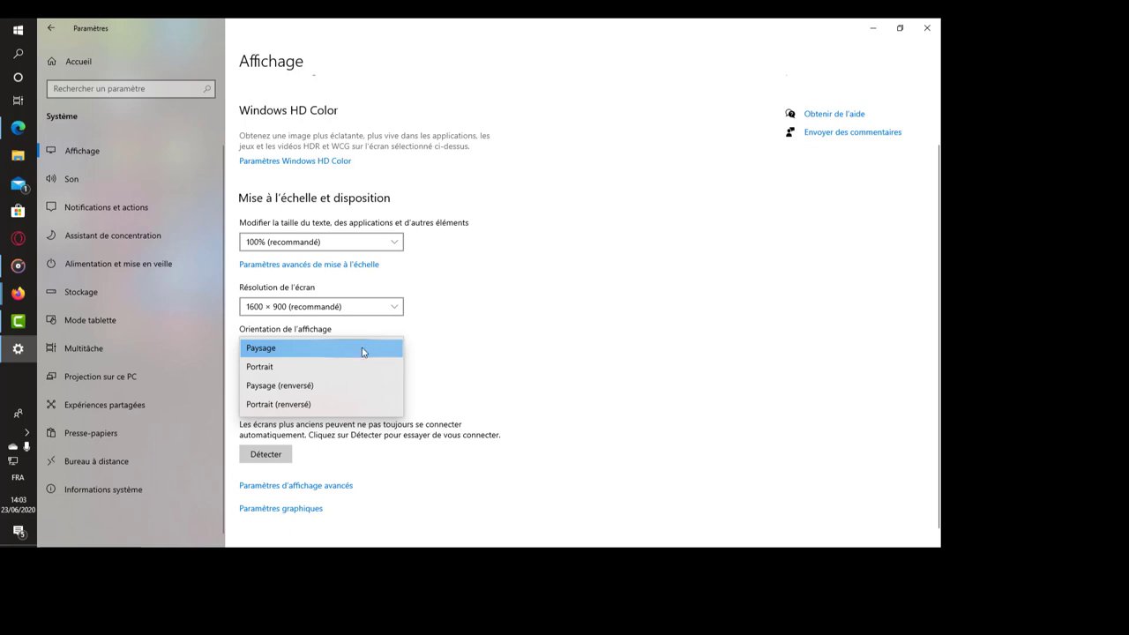
{"action": "left_click", "coordinate": [361, 349]}
- Open the advanced display settings and review the card, screen and colour management properties of display 1's video adapter
{"action": "left_click", "coordinate": [297, 487]}
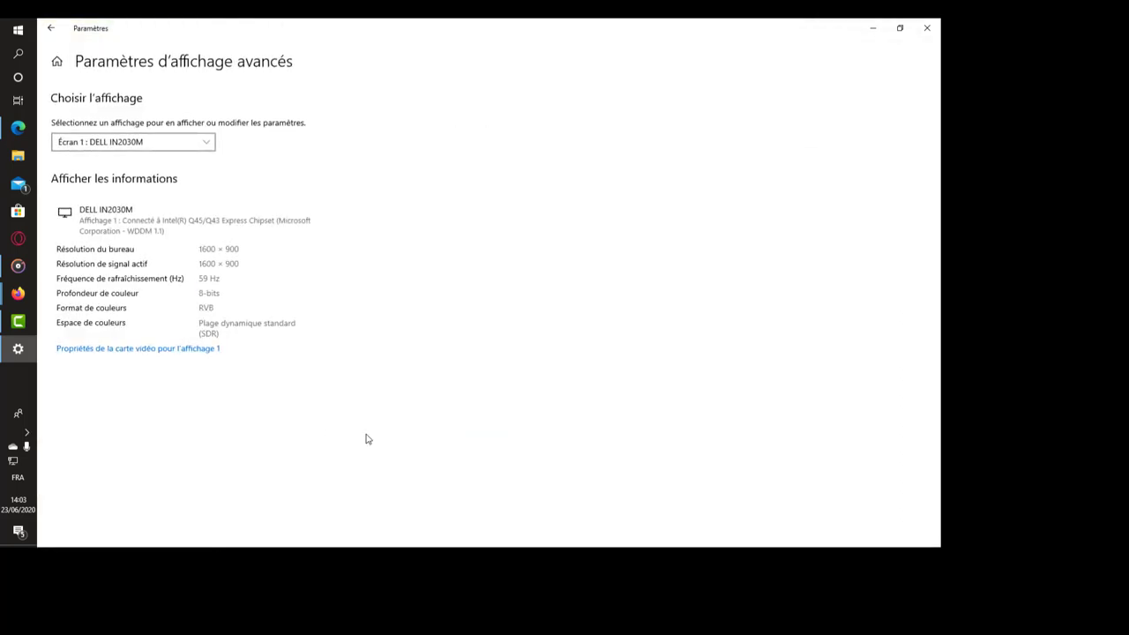
{"action": "left_click", "coordinate": [202, 145]}
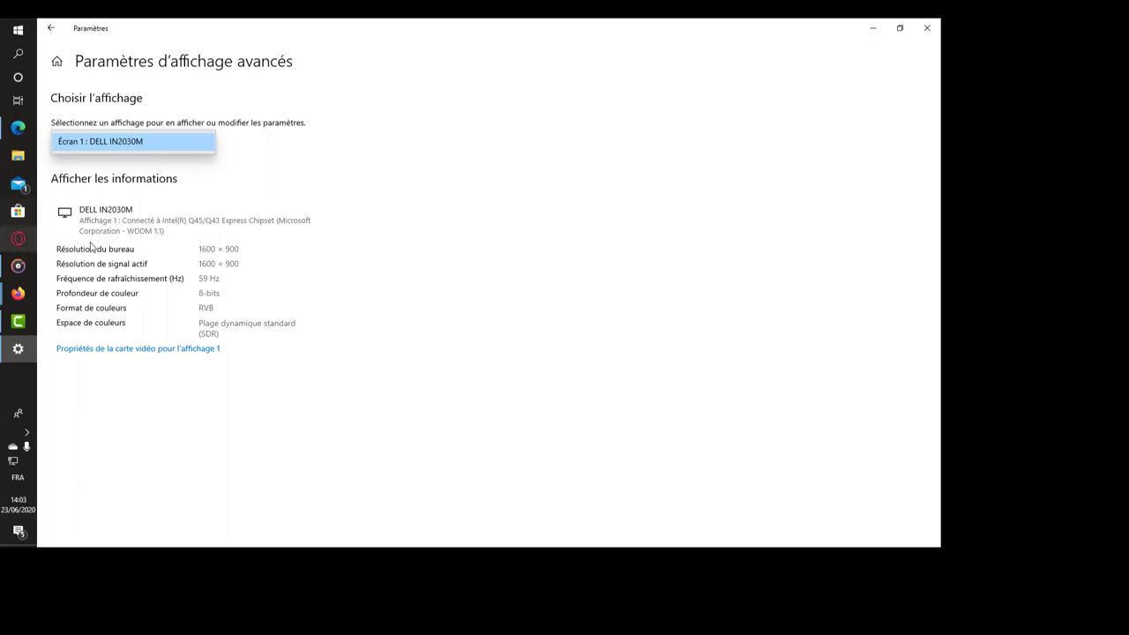
{"action": "left_click", "coordinate": [141, 350]}
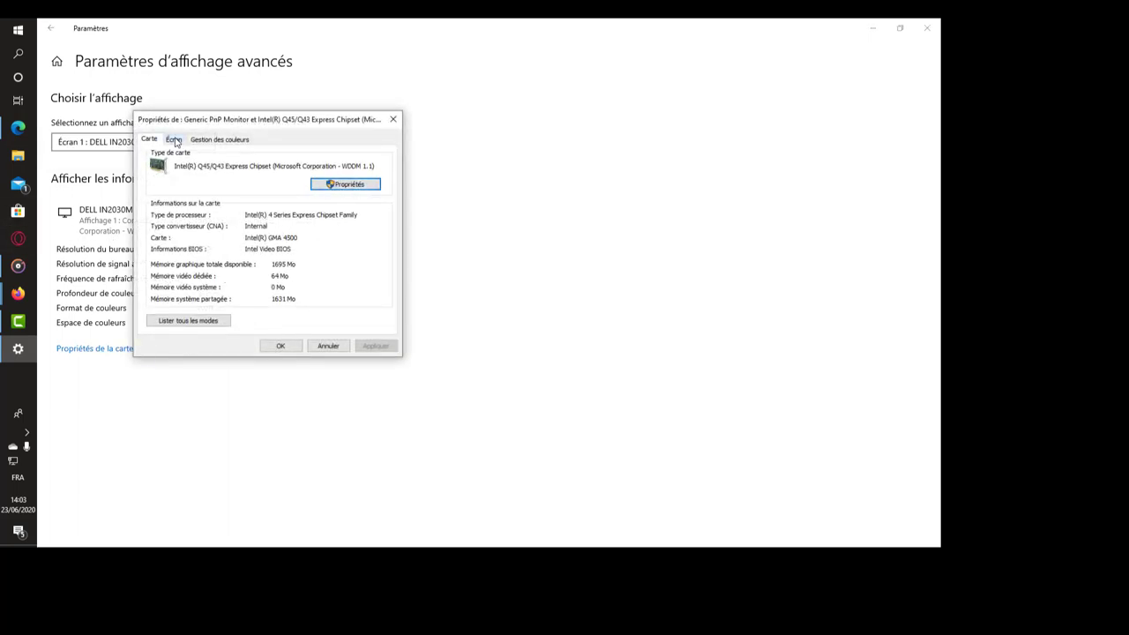
{"action": "left_click", "coordinate": [176, 139]}
{"action": "left_click", "coordinate": [210, 139]}
{"action": "left_click", "coordinate": [159, 140]}
- Open the Intel graphics card's device properties and examine its driver, details and events
{"action": "left_click", "coordinate": [346, 185]}
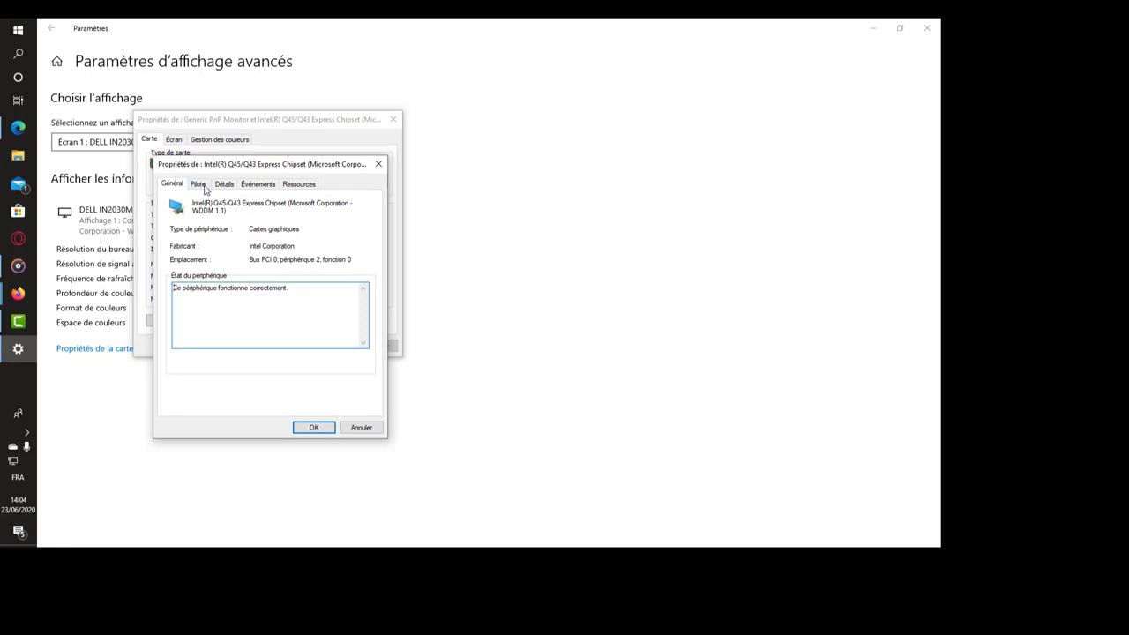
{"action": "left_click", "coordinate": [202, 185]}
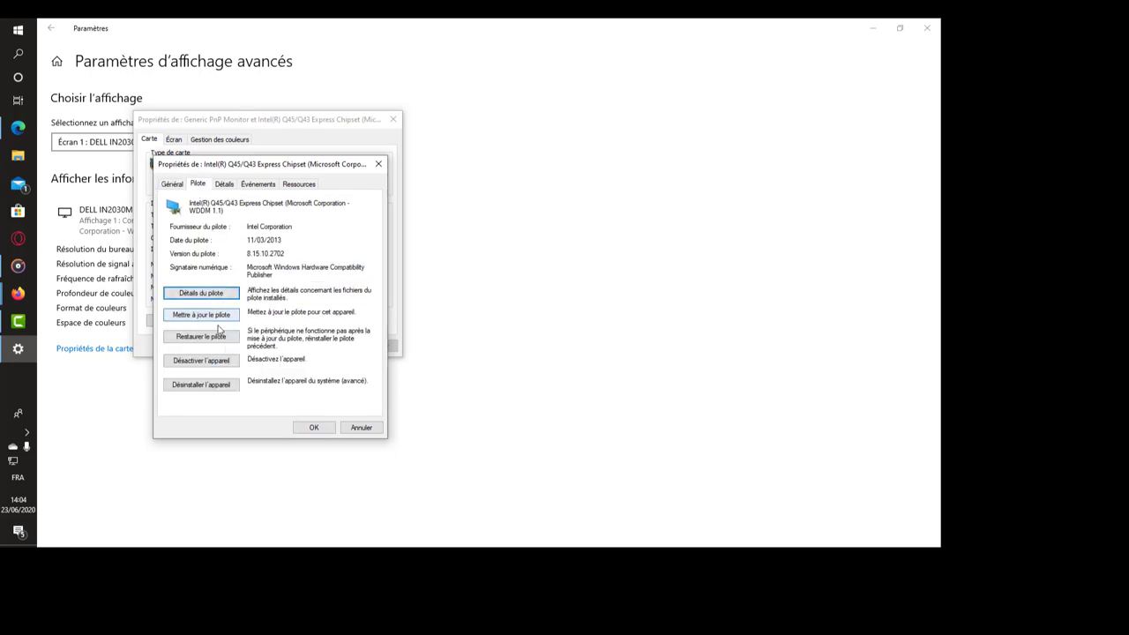
{"action": "left_click", "coordinate": [225, 185]}
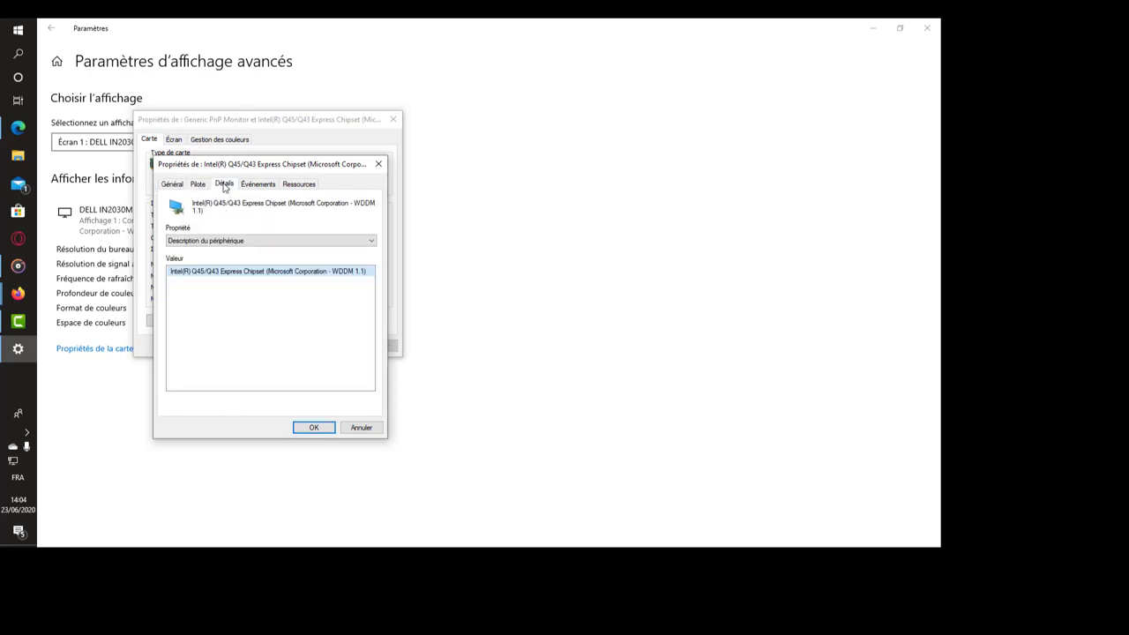
{"action": "left_click", "coordinate": [257, 184]}
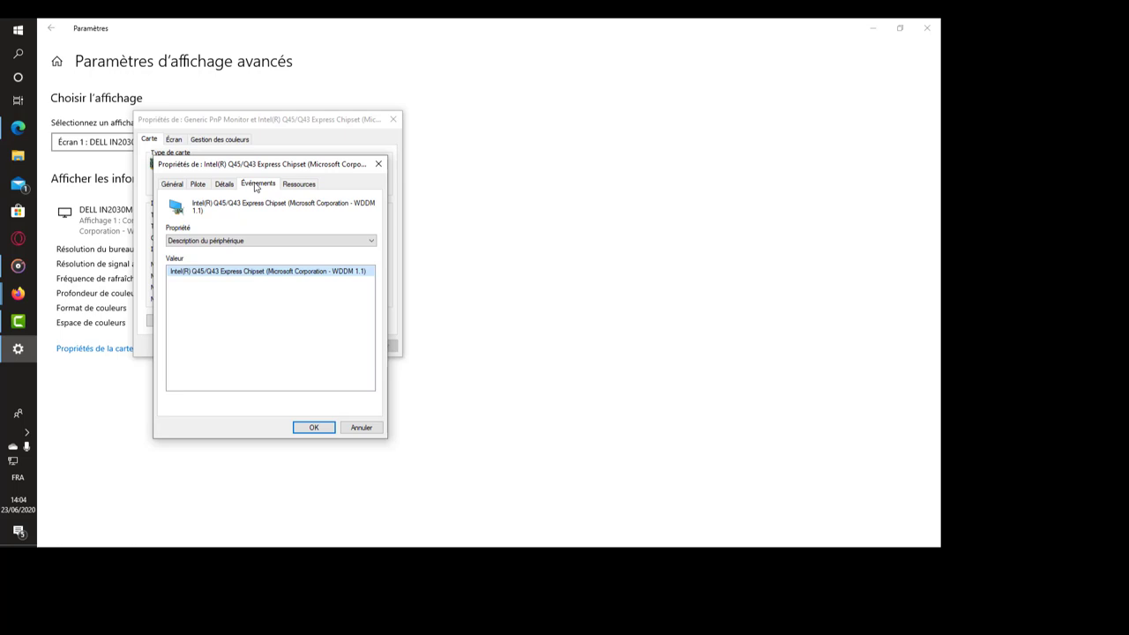
- Close both graphics properties dialogs, return to the main display page and close Settings
{"action": "left_click", "coordinate": [379, 165]}
{"action": "left_click", "coordinate": [393, 119]}
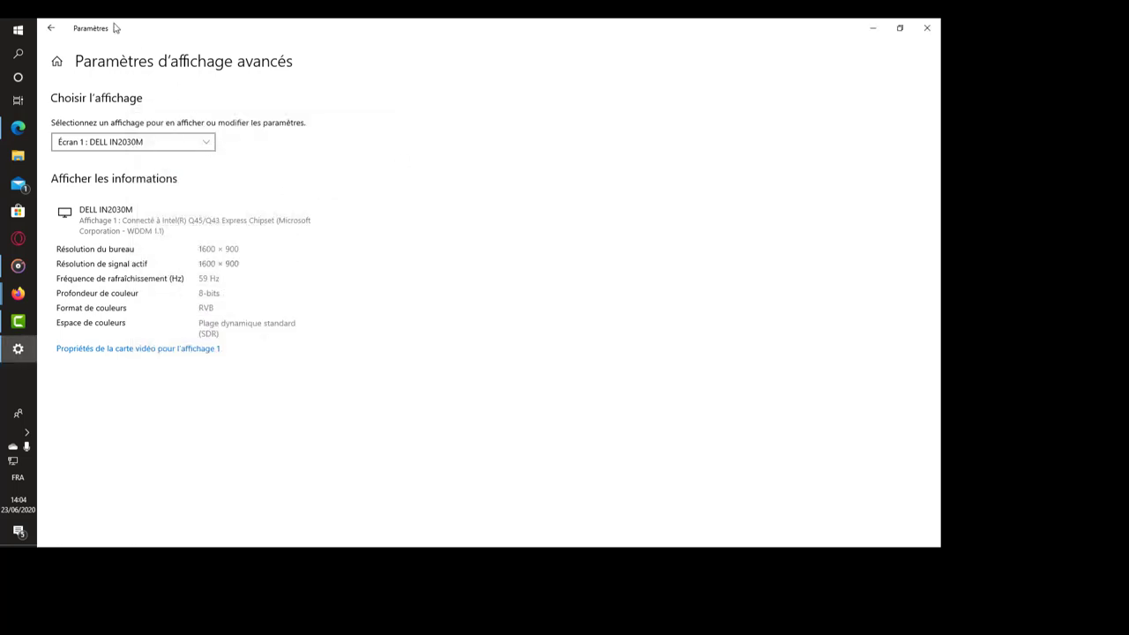
{"action": "left_click", "coordinate": [50, 27]}
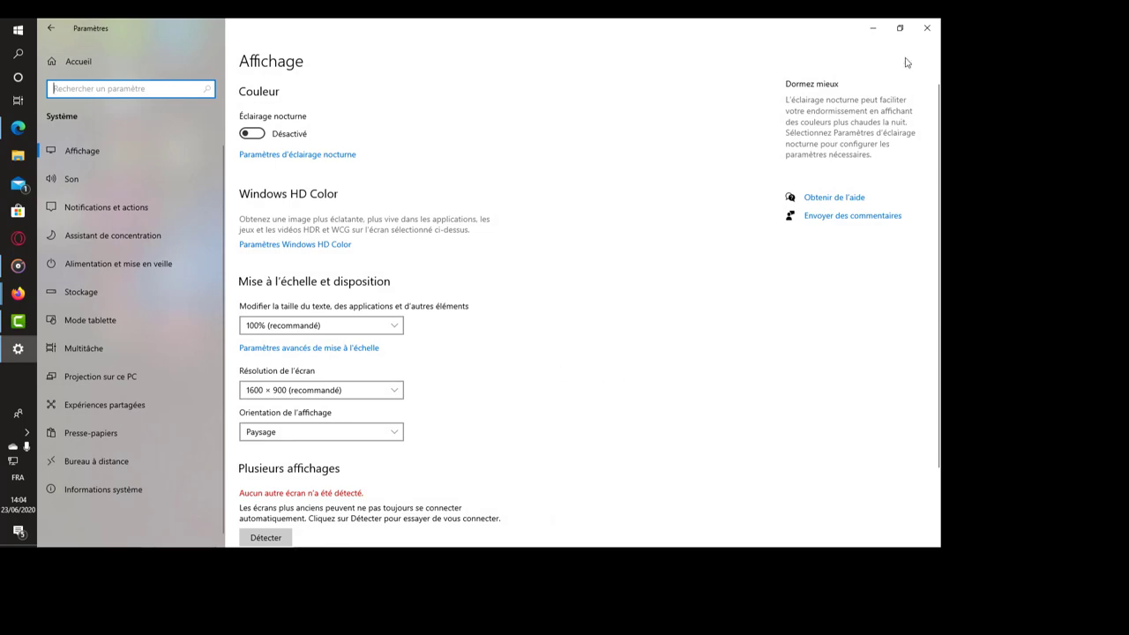
{"action": "left_click", "coordinate": [927, 27]}
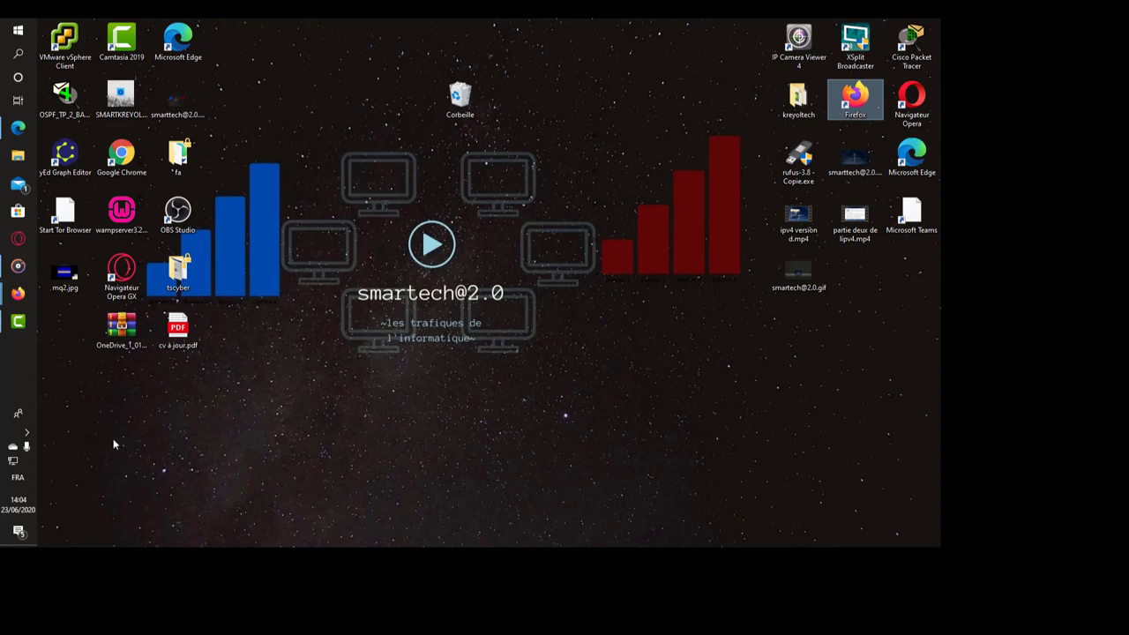
- Look through the programs in the Start menu's Accessoires Windows folder and close the menu
{"action": "left_click", "coordinate": [137, 452]}
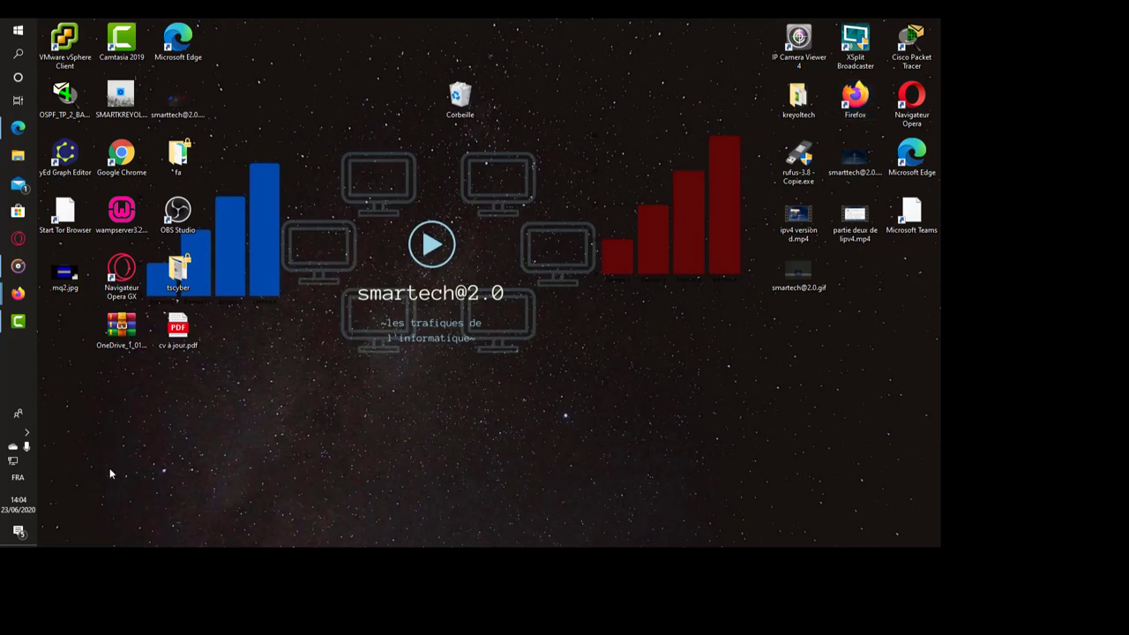
{"action": "left_click", "coordinate": [18, 53]}
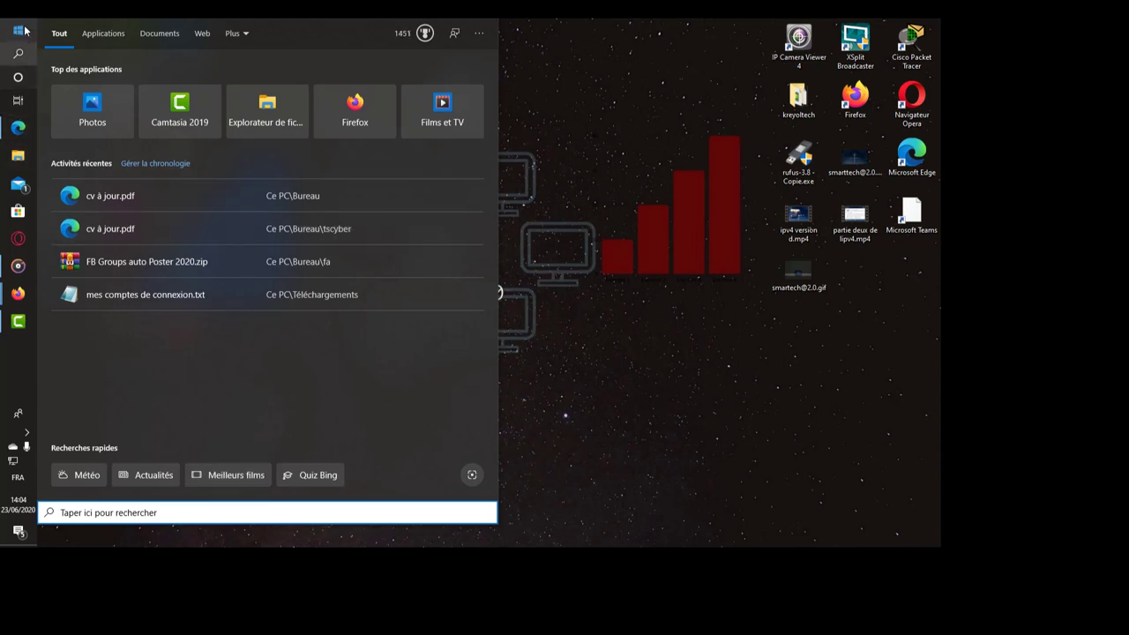
{"action": "left_click", "coordinate": [24, 31]}
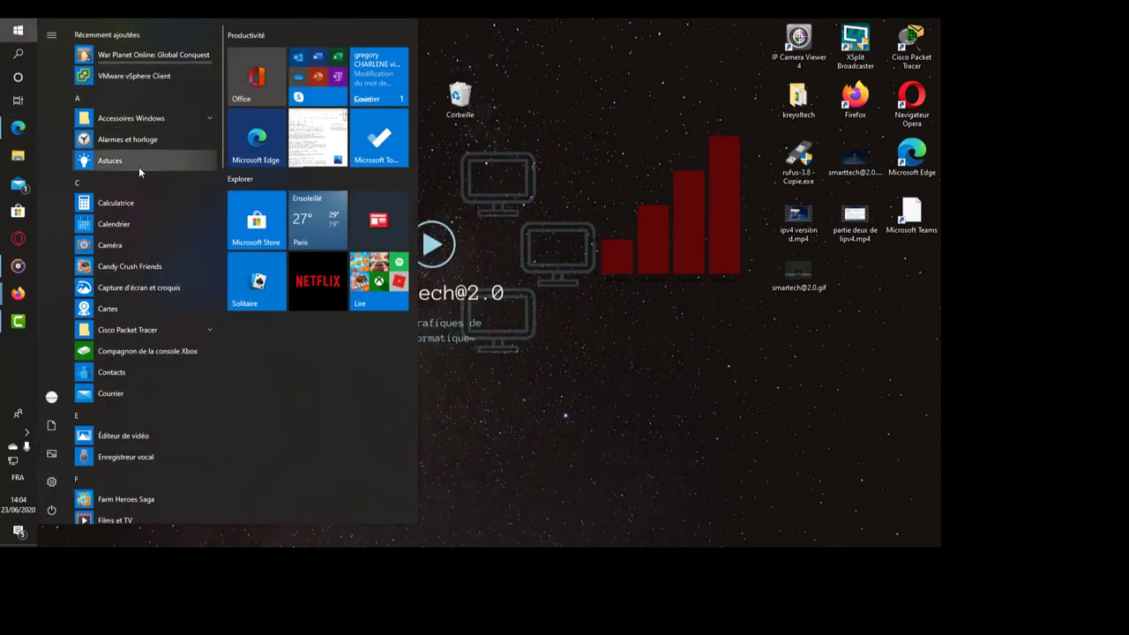
{"action": "left_click", "coordinate": [160, 120]}
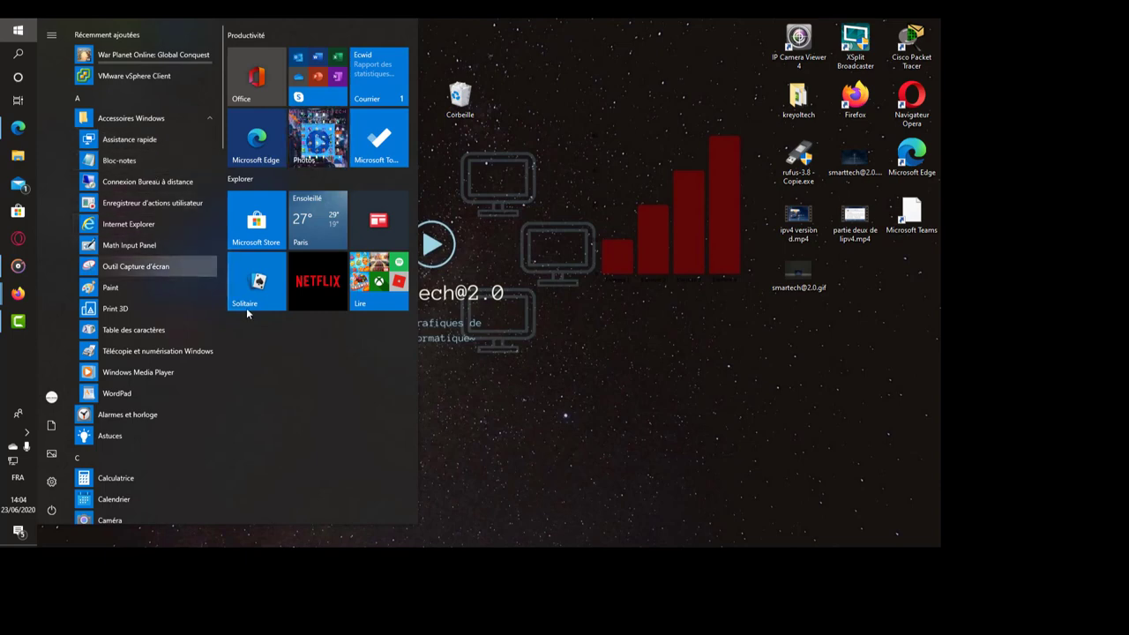
{"action": "left_click", "coordinate": [476, 280]}
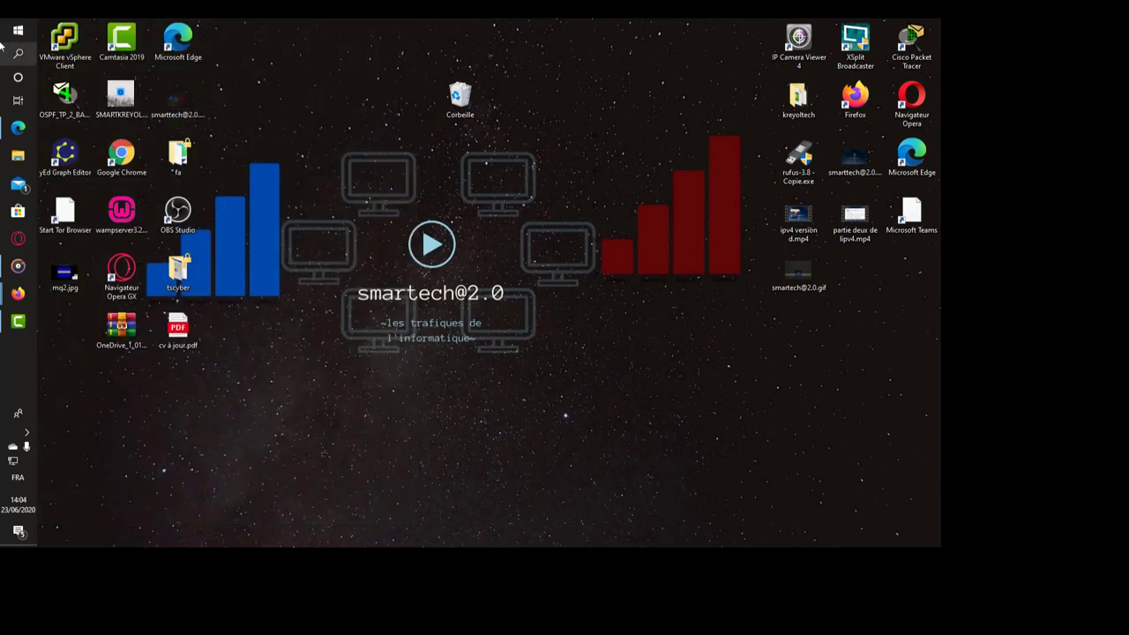
- Search Windows for CMD, open Invite de commandes and move its window higher on the desktop
{"action": "left_click", "coordinate": [17, 53]}
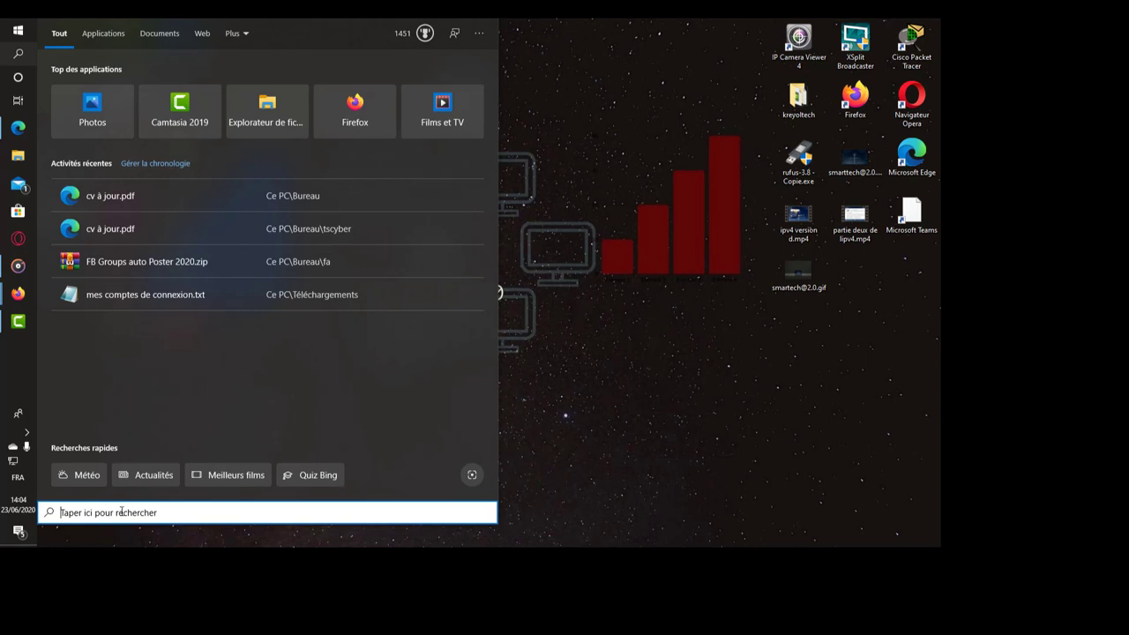
{"action": "type", "text": "CMD"}
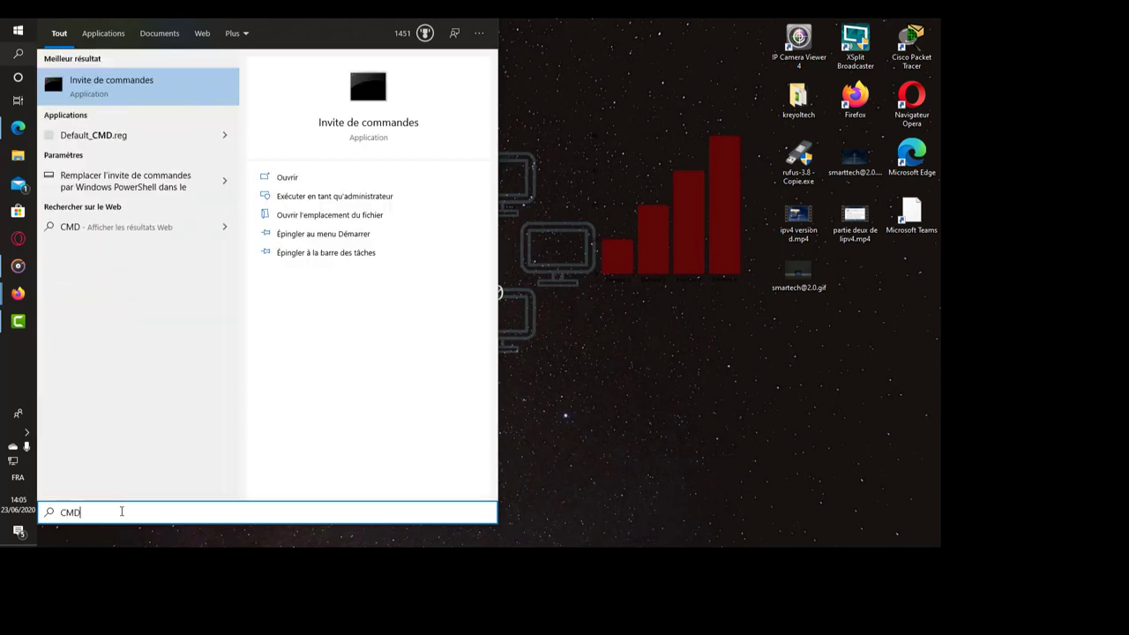
{"action": "left_click", "coordinate": [103, 76]}
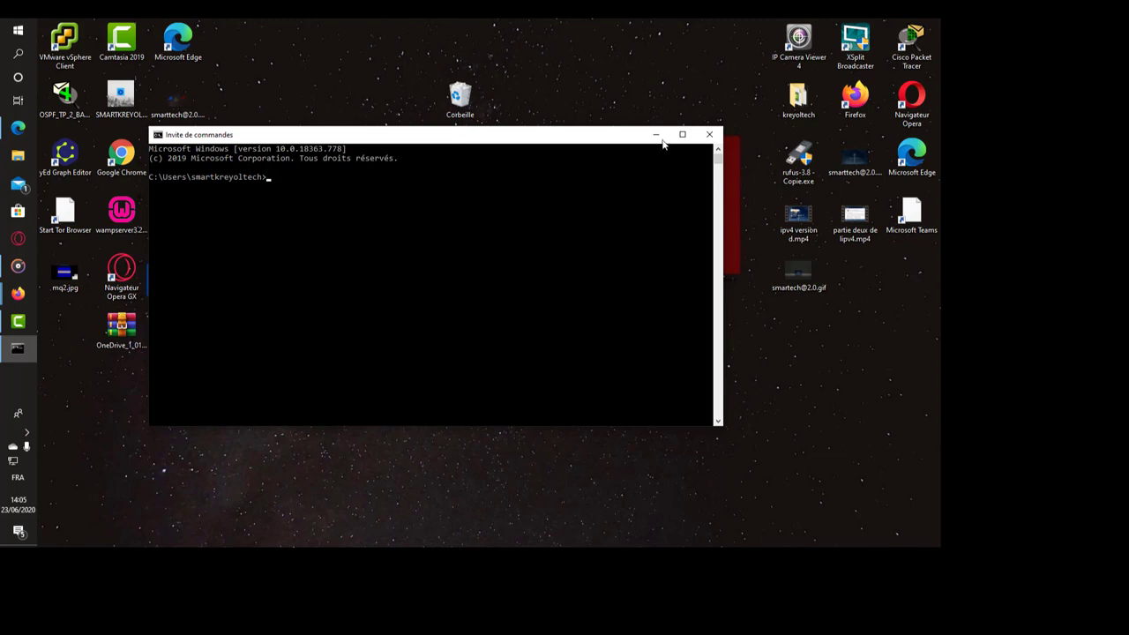
{"action": "left_click_drag", "start_coordinate": [568, 136], "coordinate": [672, 67]}
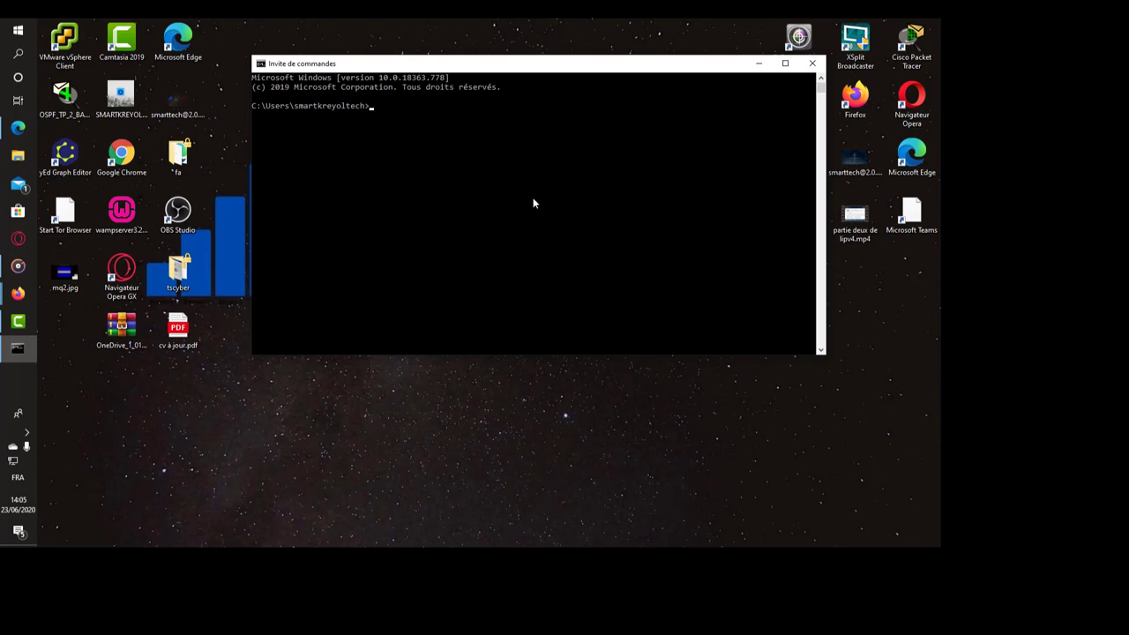
- Maximise the command prompt window and change its text colour by running COLOR A
{"action": "type", "text": "COLOR"}
{"action": "left_click", "coordinate": [784, 63]}
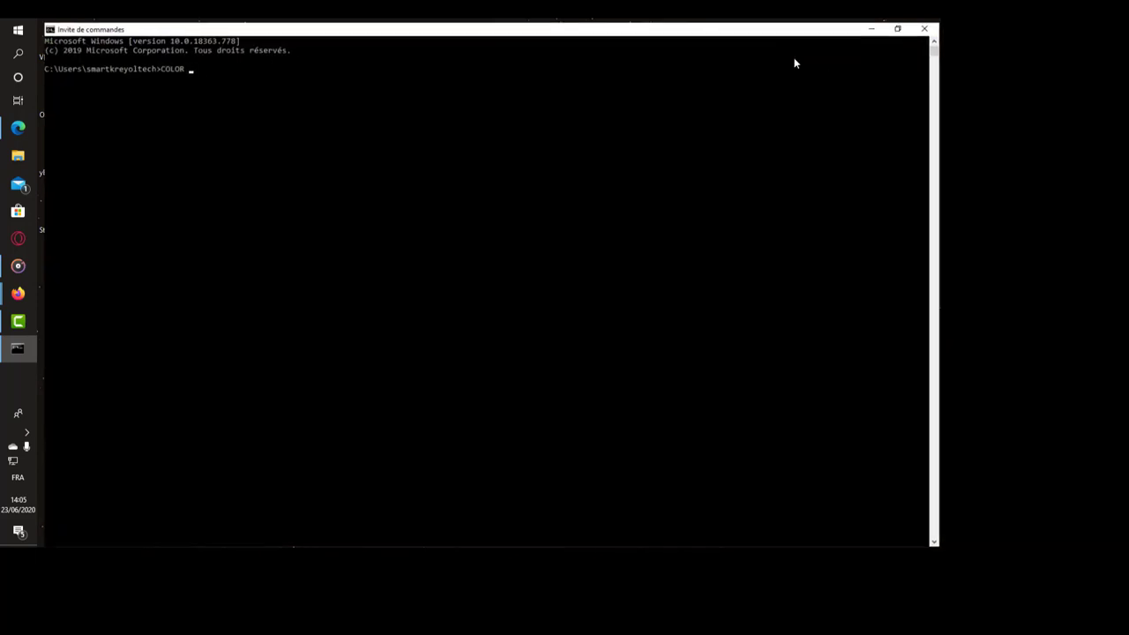
{"action": "type", "text": "A"}
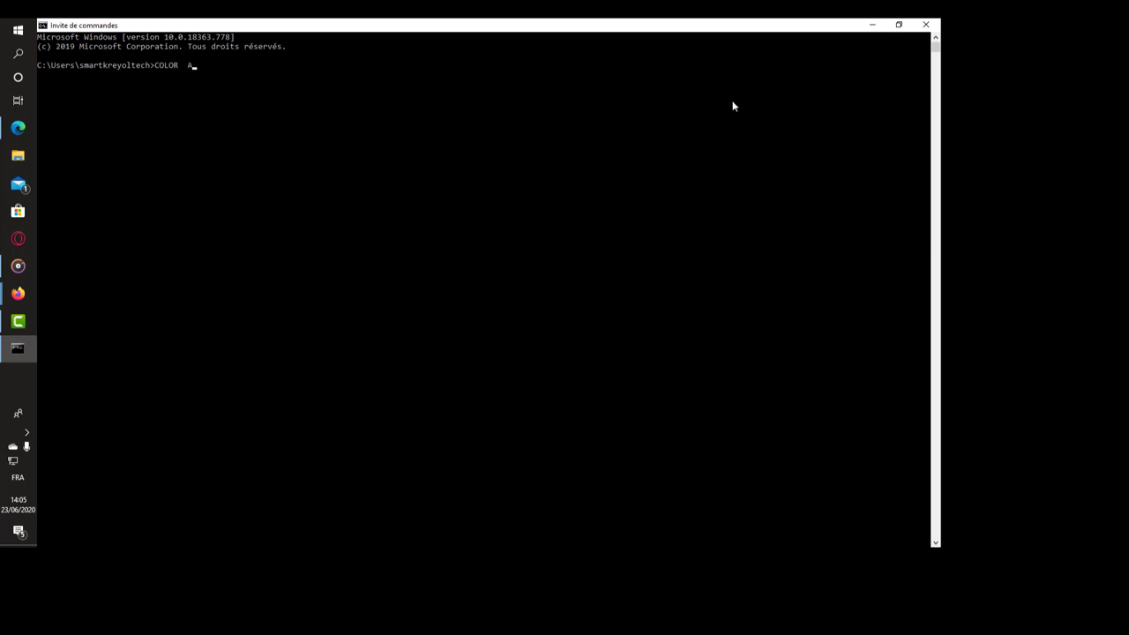
{"action": "key", "text": "Return"}
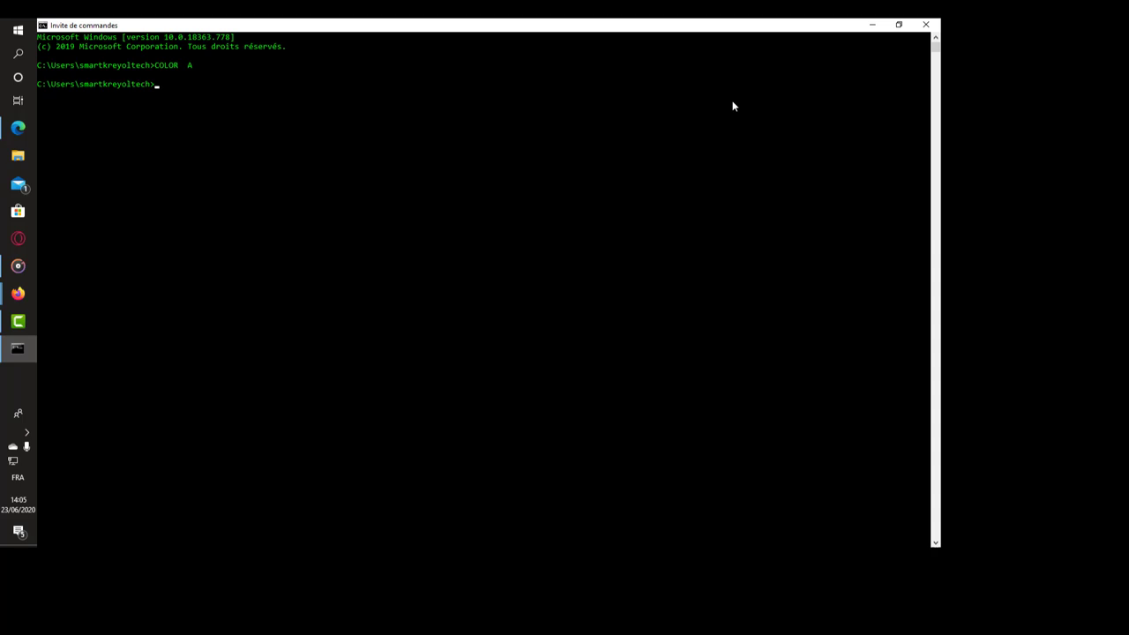
- List the user folder's contents with DIR, and switch to File Explorer to compare them with the Documents folder
{"action": "type", "text": "DIR"}
{"action": "key", "text": "Return"}
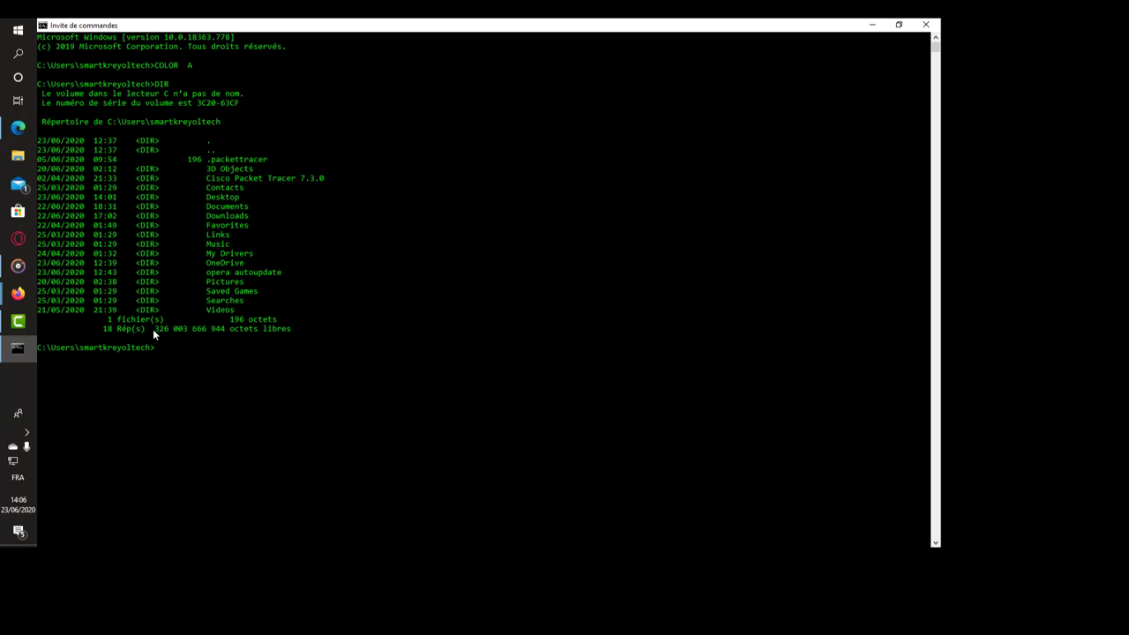
{"action": "left_click", "coordinate": [16, 157]}
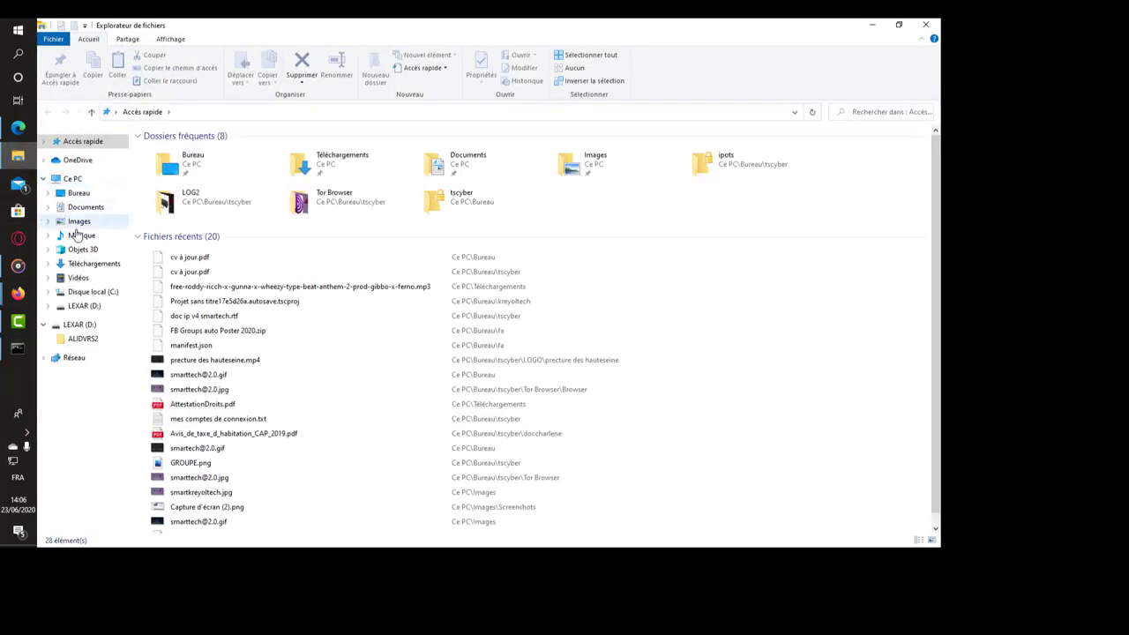
{"action": "left_click", "coordinate": [87, 209]}
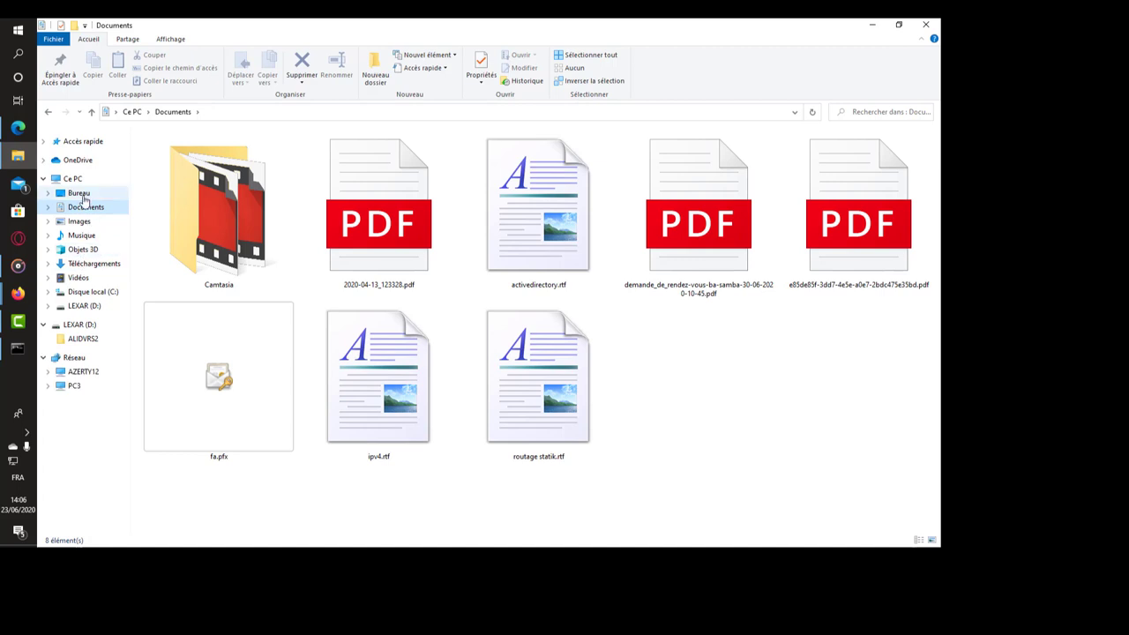
- Switch back to the command prompt, try the LS command and clear the screen with CLS
{"action": "left_click", "coordinate": [18, 349]}
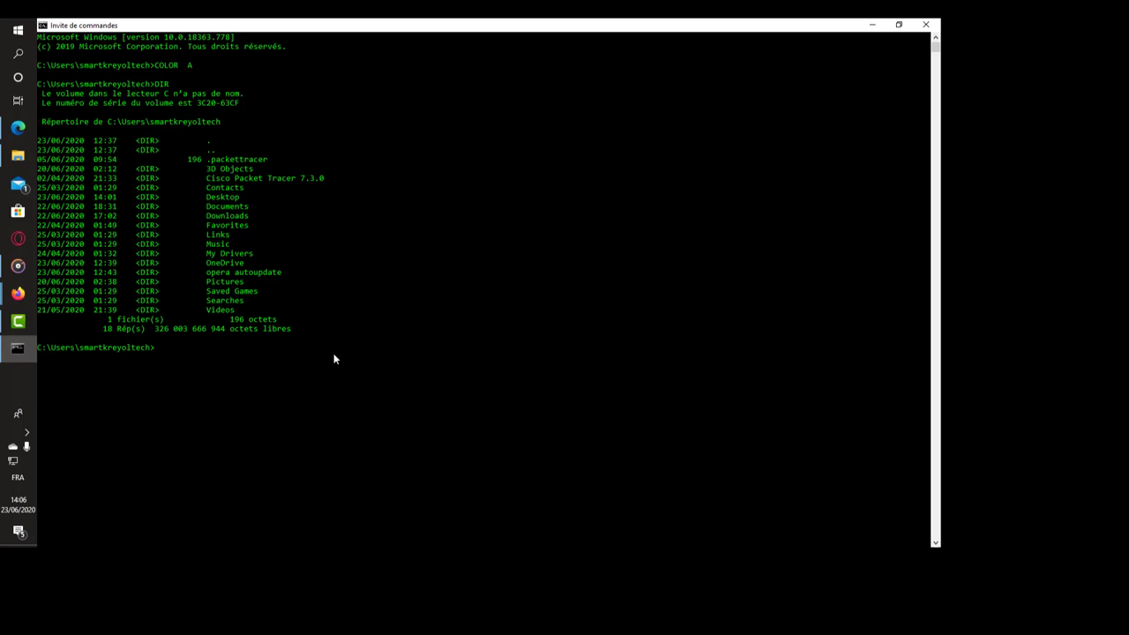
{"action": "type", "text": "LS"}
{"action": "key", "text": "Return"}
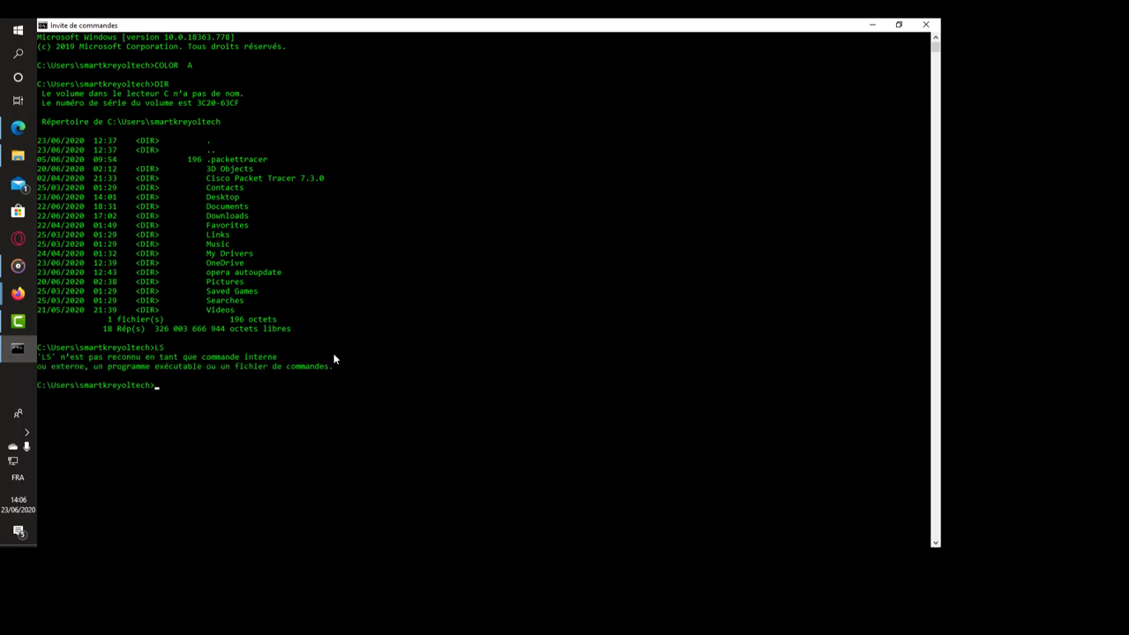
{"action": "key", "text": "Return"}
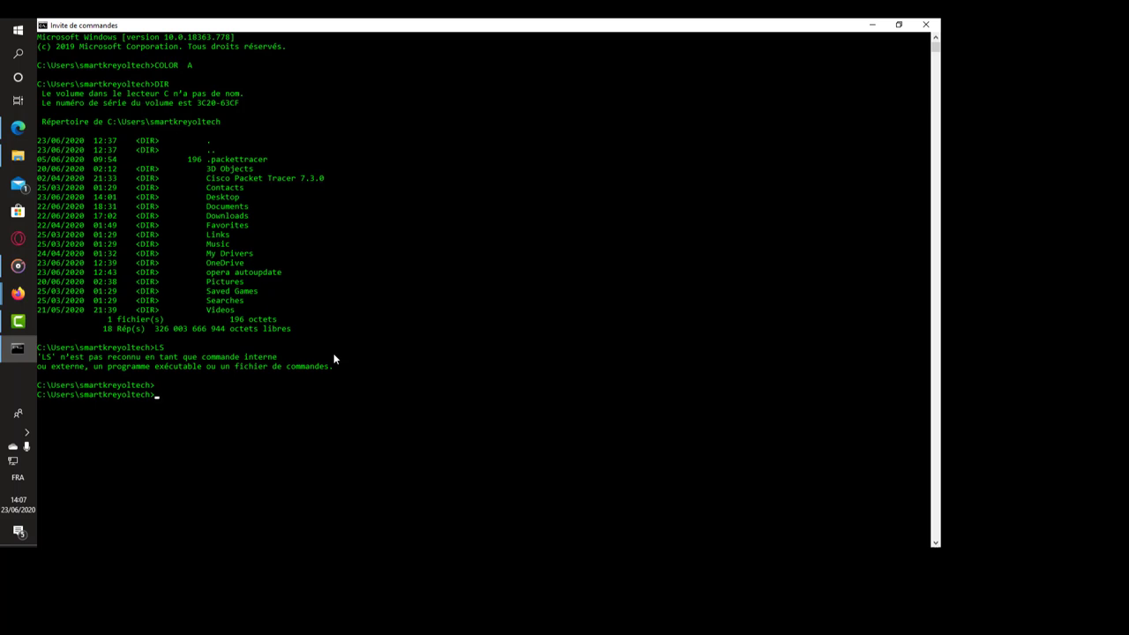
{"action": "type", "text": "CLS"}
{"action": "key", "text": "Return"}
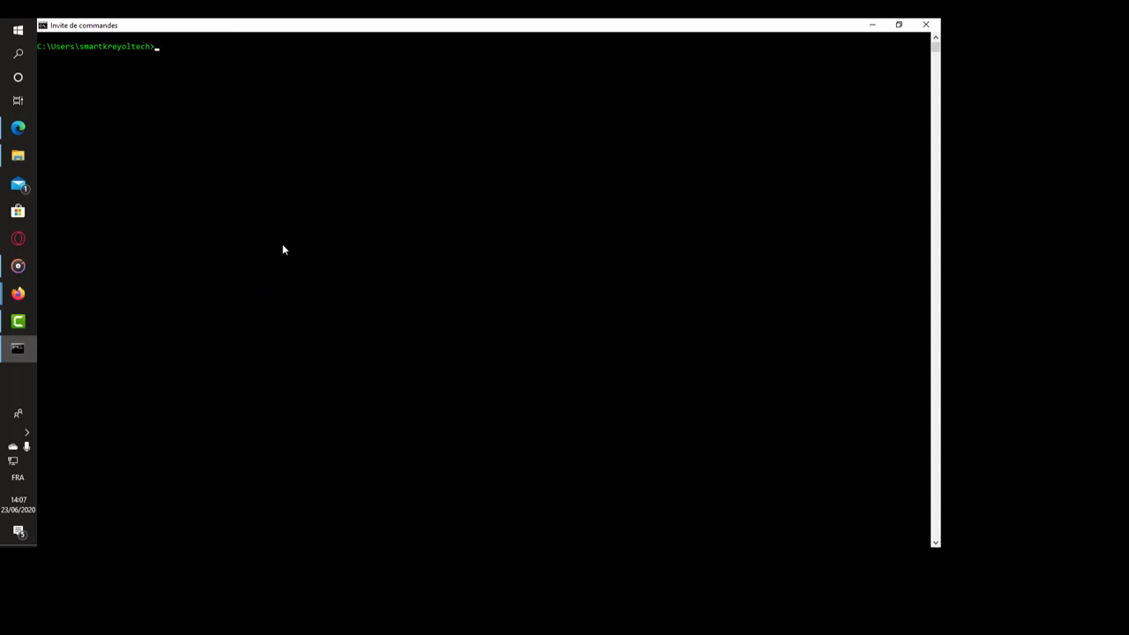
- Run IPCONFIG in the command prompt to display the computer's basic IP configuration
{"action": "type", "text": "IP C"}
{"action": "key", "text": "BackSpace"}
{"action": "type", "text": "ONFI"}
{"action": "key", "text": "Return"}
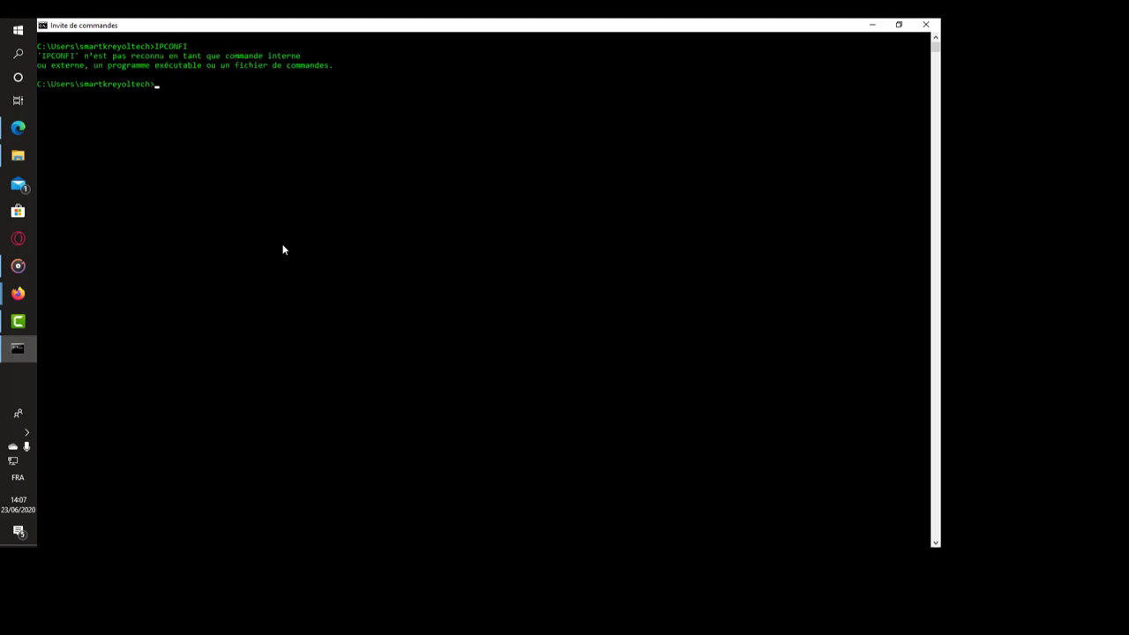
{"action": "key", "text": "Up"}
{"action": "type", "text": "G"}
{"action": "key", "text": "Return"}
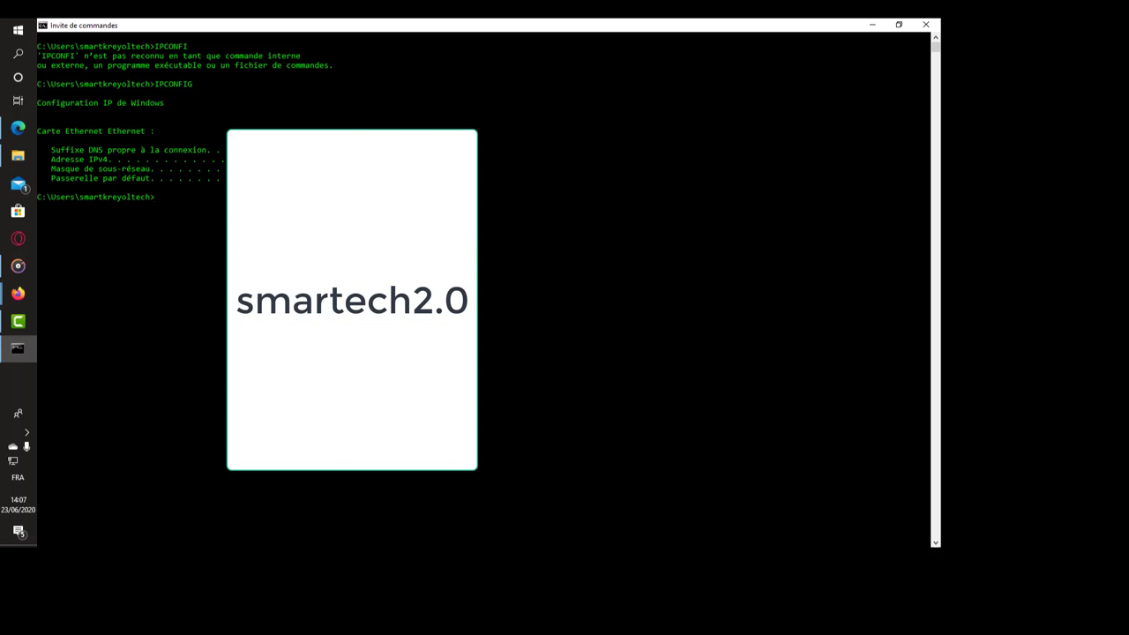
- Run IPCONFIG /ALL to display the detailed configuration of the network adapter
{"action": "key", "text": "Up"}
{"action": "type", "text": "/"}
{"action": "type", "text": "ALL"}
{"action": "key", "text": "Return"}
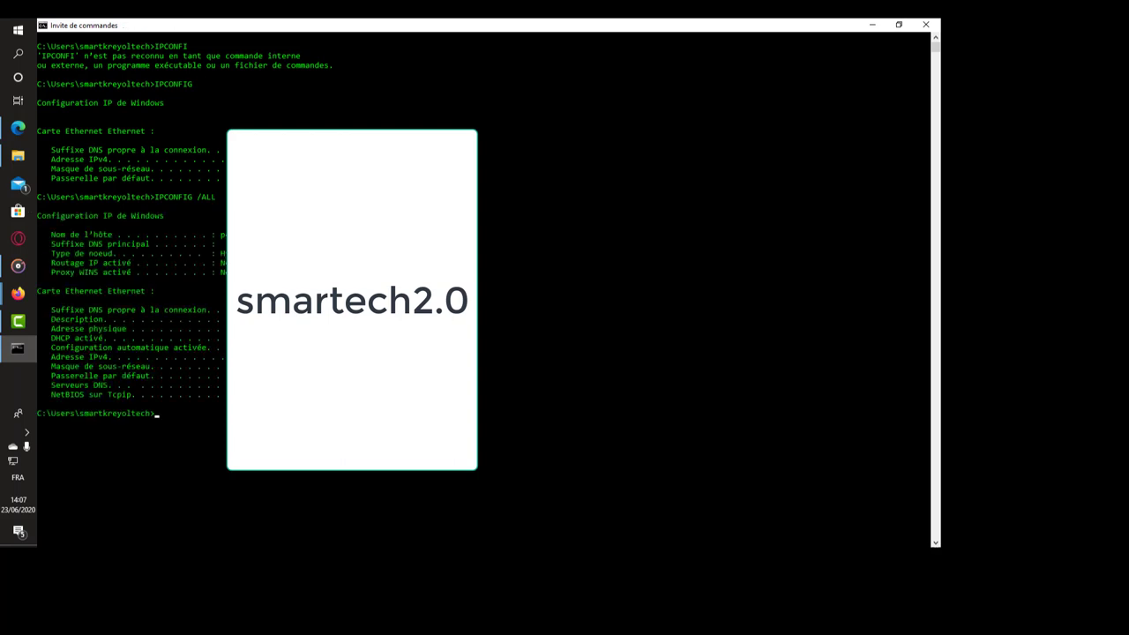
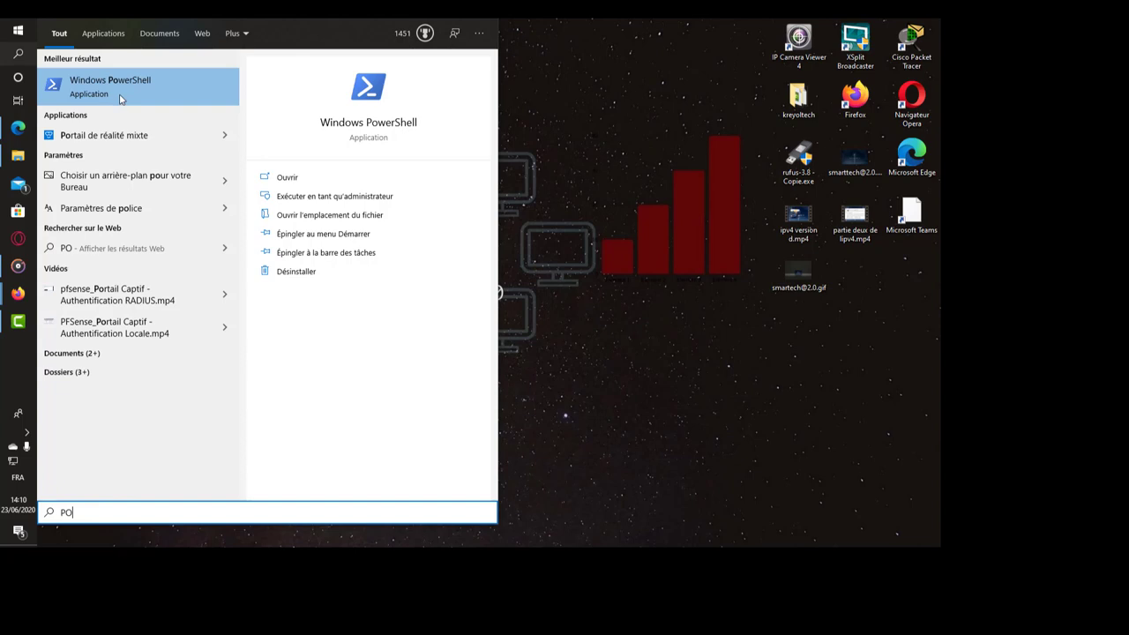
- Open Windows PowerShell in a maximised window, review the user folder's DIR listing and close it
{"action": "left_click", "coordinate": [121, 98]}
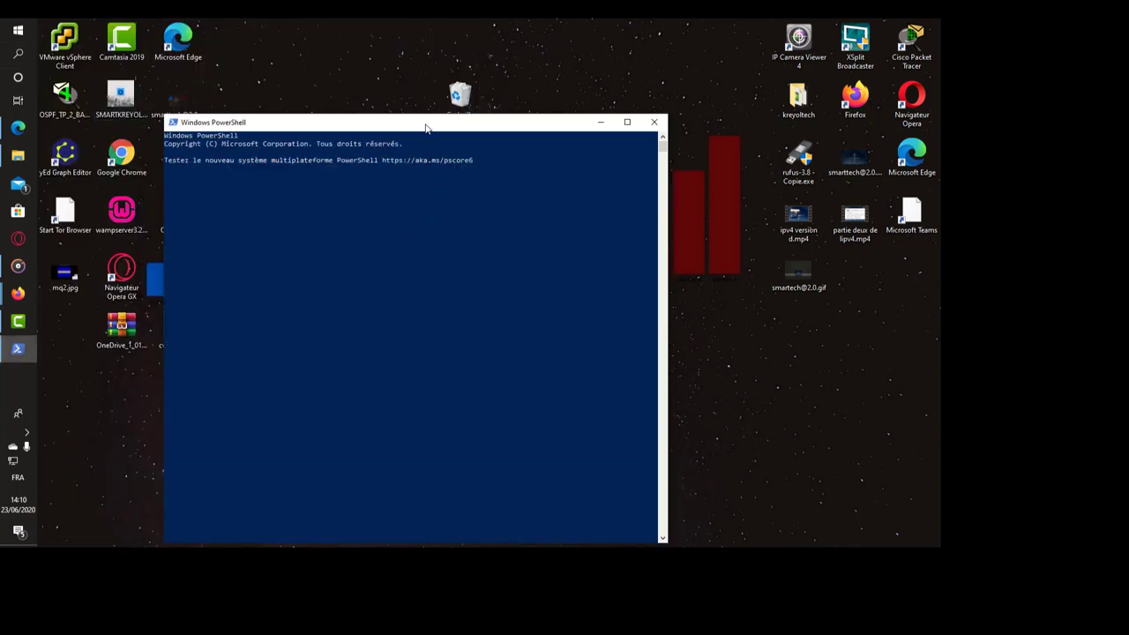
{"action": "left_click_drag", "start_coordinate": [426, 124], "coordinate": [417, 113]}
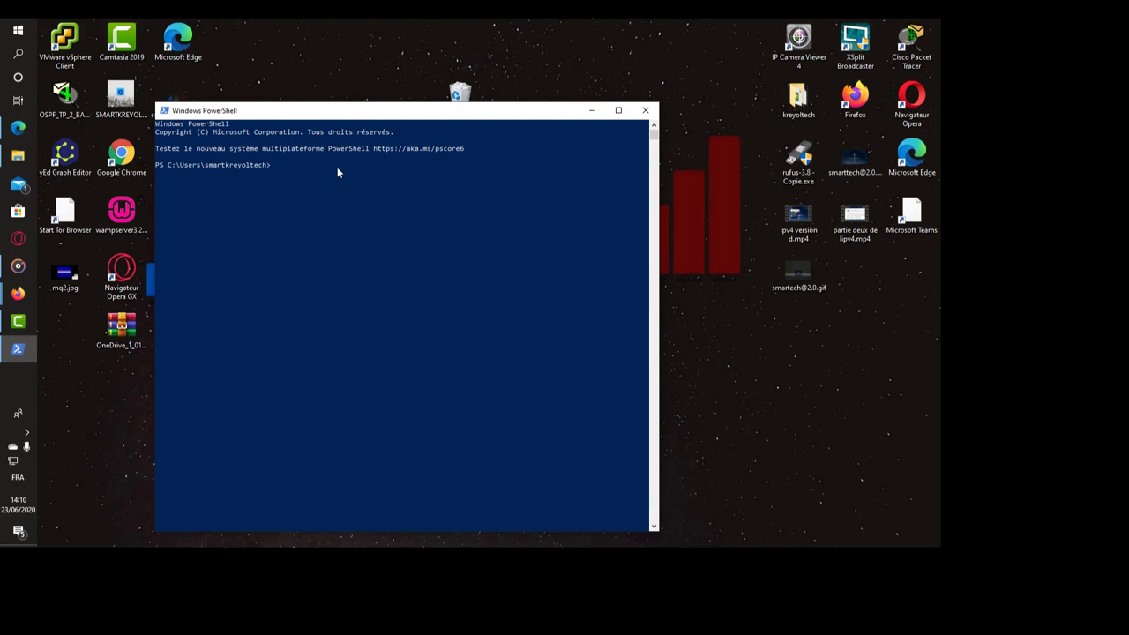
{"action": "left_click", "coordinate": [619, 112]}
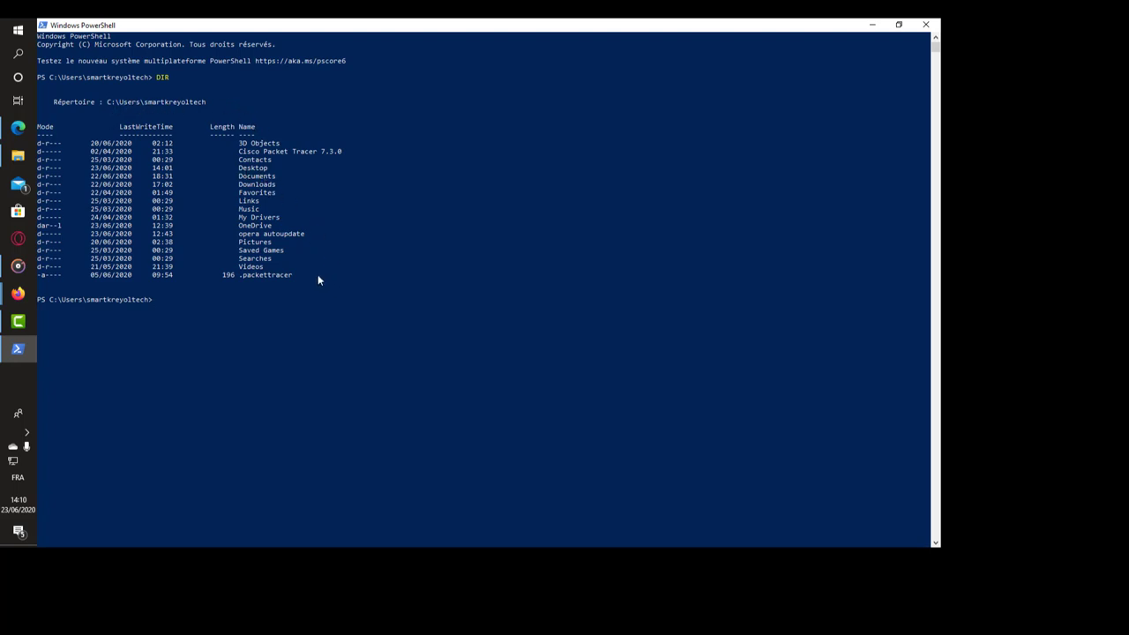
{"action": "scroll", "coordinate": [313, 254], "scroll_direction": "down", "scroll_amount": 1}
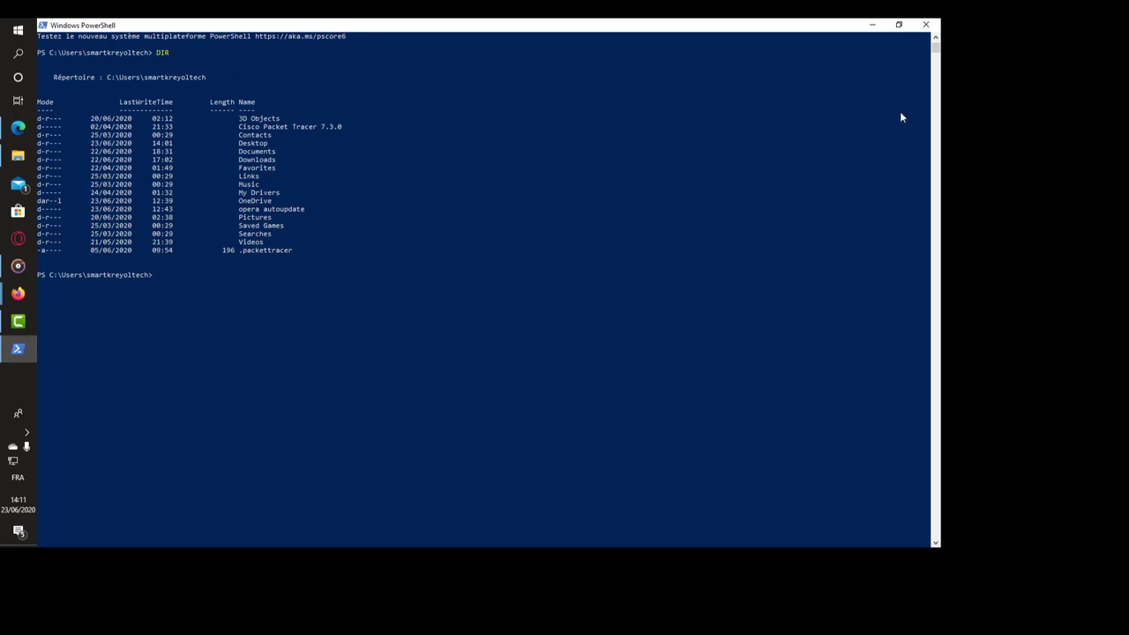
{"action": "left_click", "coordinate": [925, 25]}
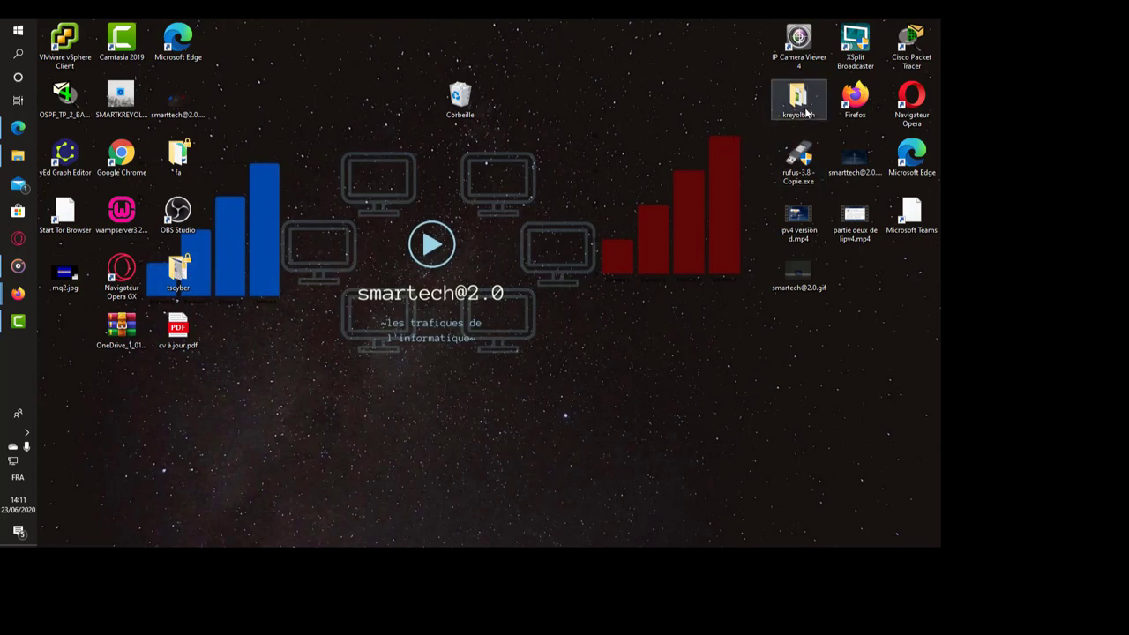
{"action": "right_click", "coordinate": [559, 115]}
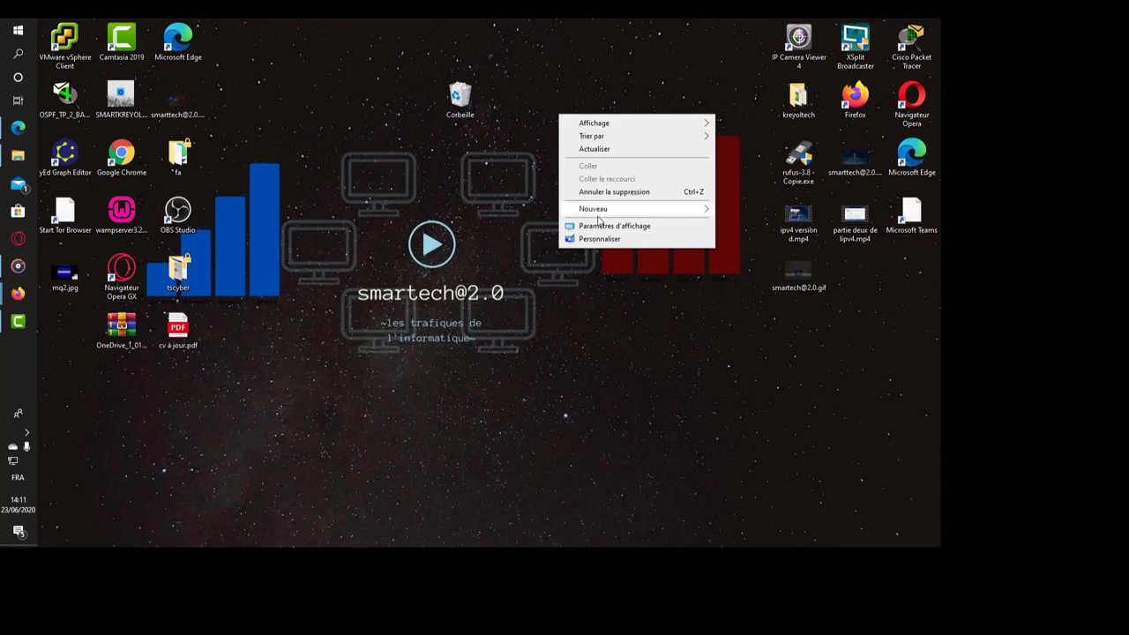
{"action": "mouse_move", "coordinate": [704, 213]}
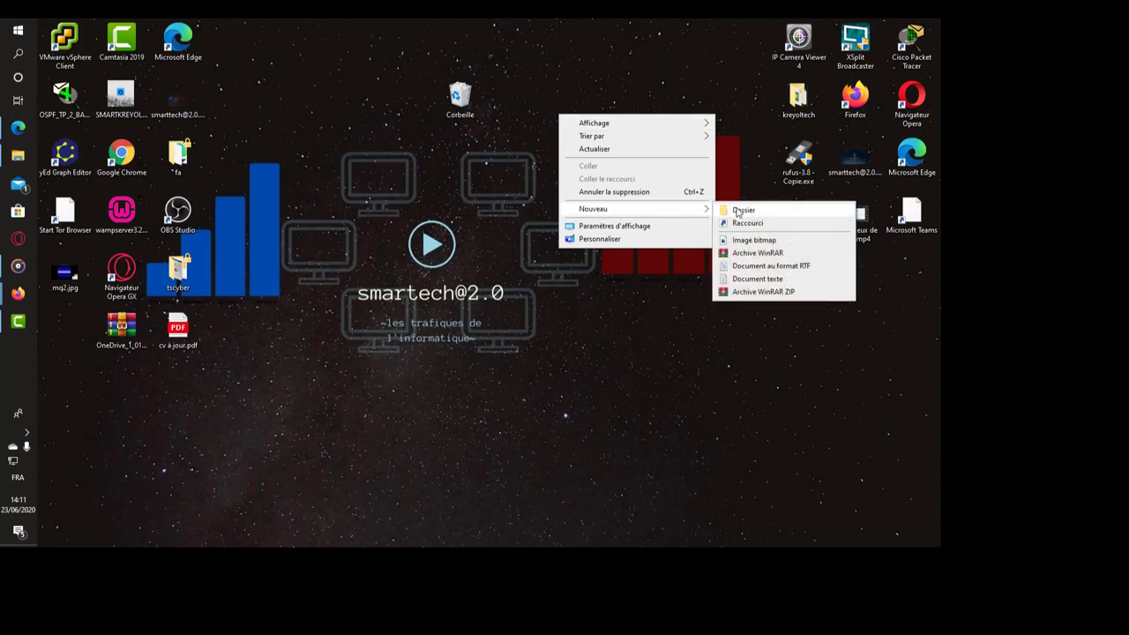
{"action": "left_click", "coordinate": [482, 155]}
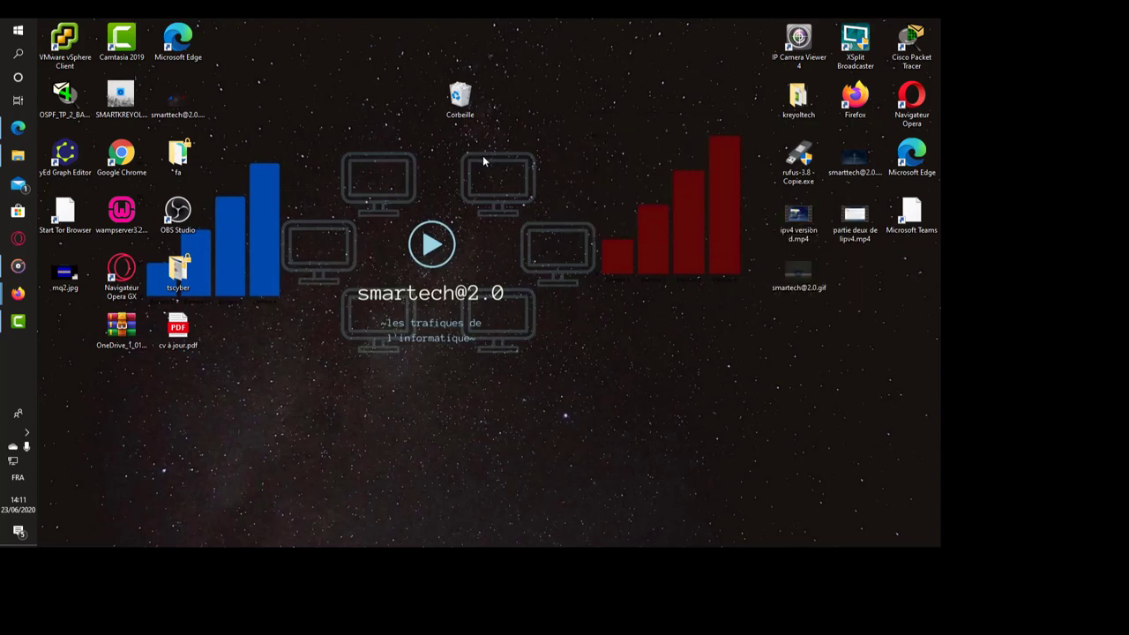
- Create a desktop folder named WINDOWS and put it in the spot cleared by moving the Corbeille icon away
{"action": "right_click", "coordinate": [405, 125]}
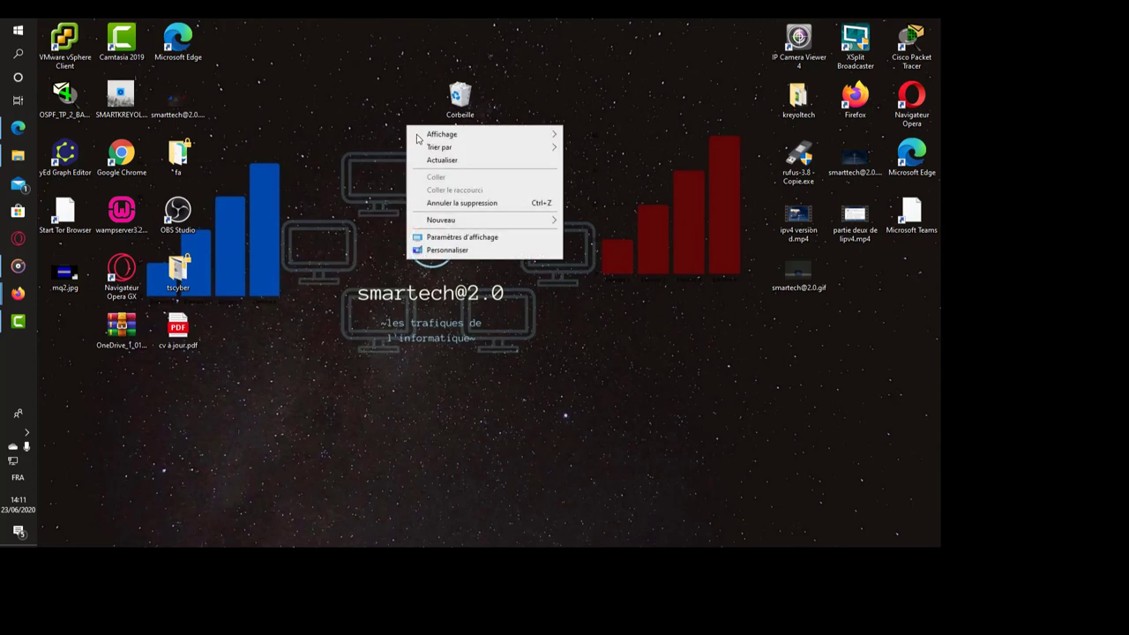
{"action": "right_click", "coordinate": [383, 99]}
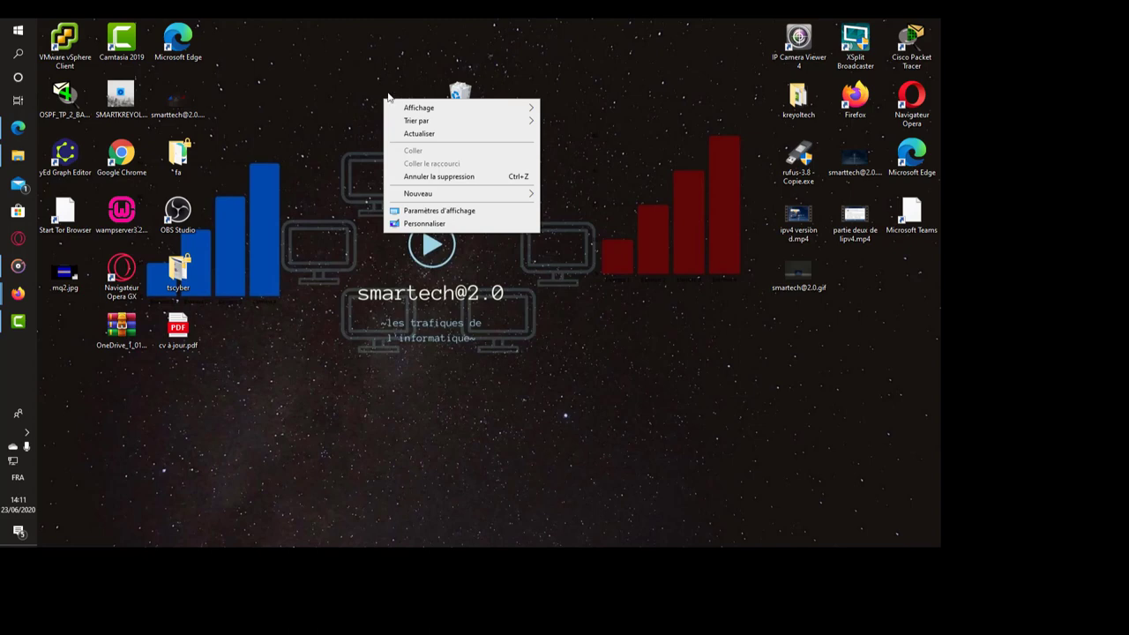
{"action": "mouse_move", "coordinate": [432, 201]}
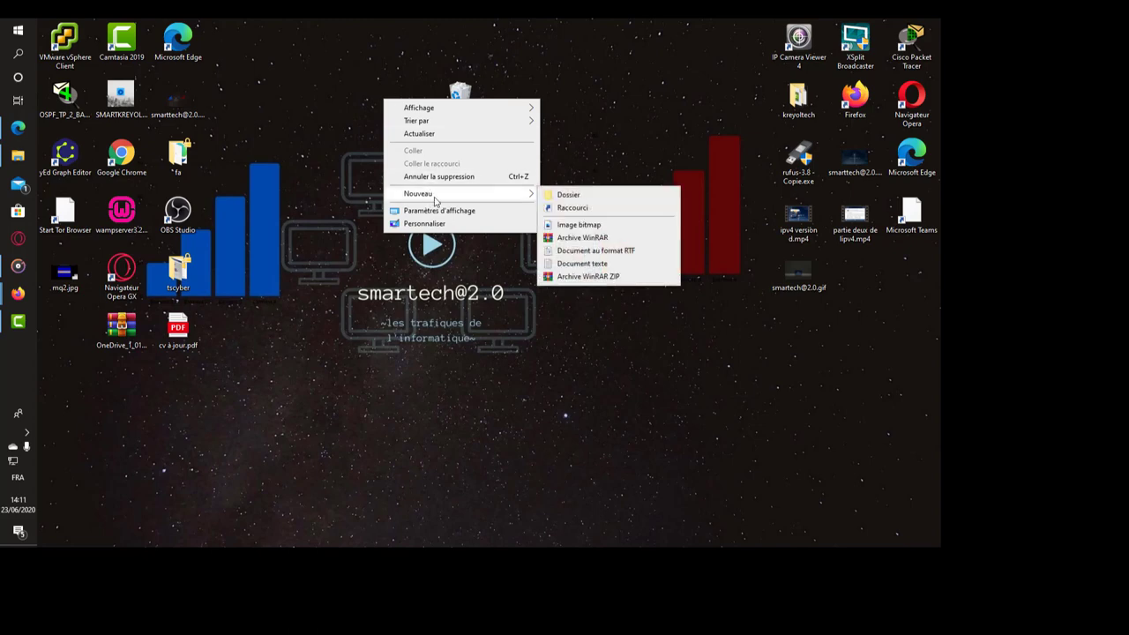
{"action": "left_click", "coordinate": [562, 195]}
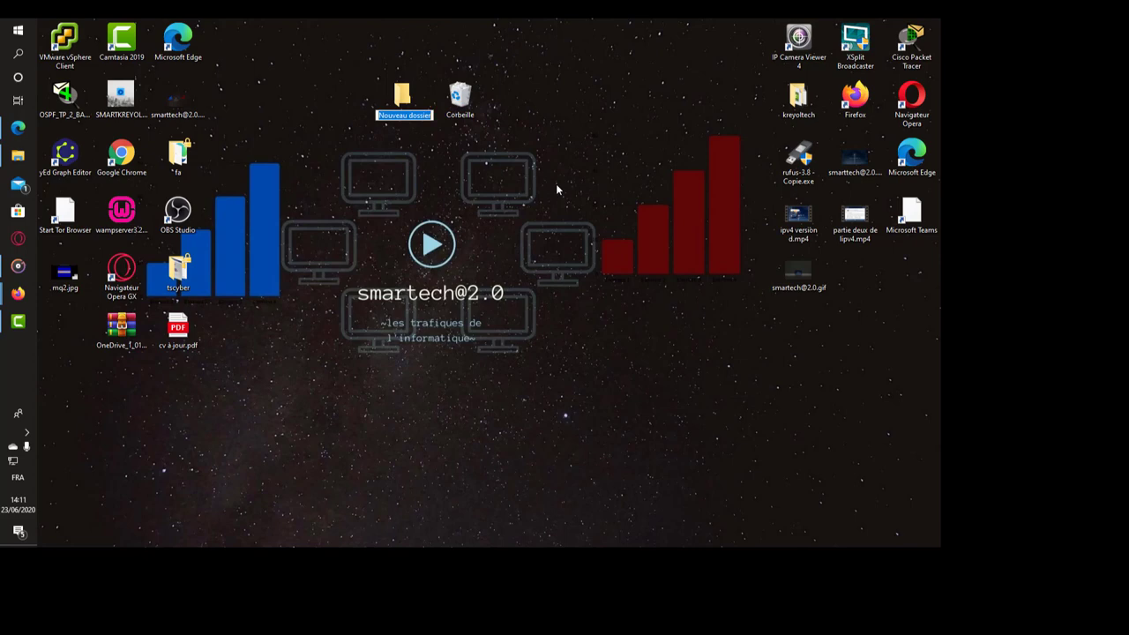
{"action": "type", "text": "WINDOWS"}
{"action": "key", "text": "Return"}
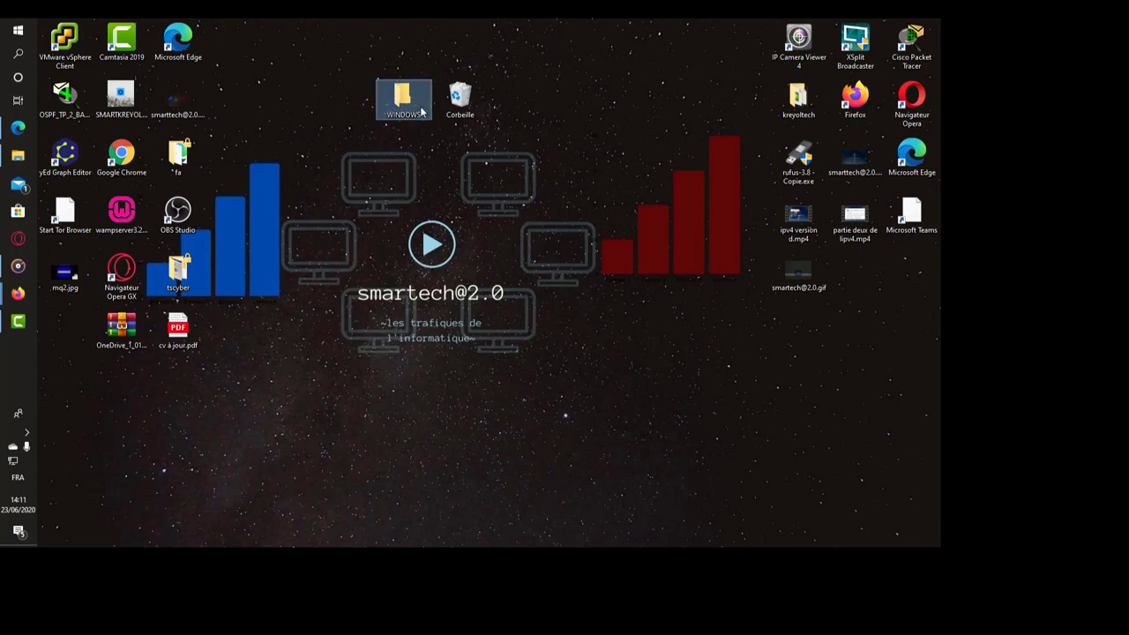
{"action": "left_click_drag", "start_coordinate": [459, 100], "coordinate": [281, 210]}
{"action": "left_click_drag", "start_coordinate": [403, 97], "coordinate": [460, 126]}
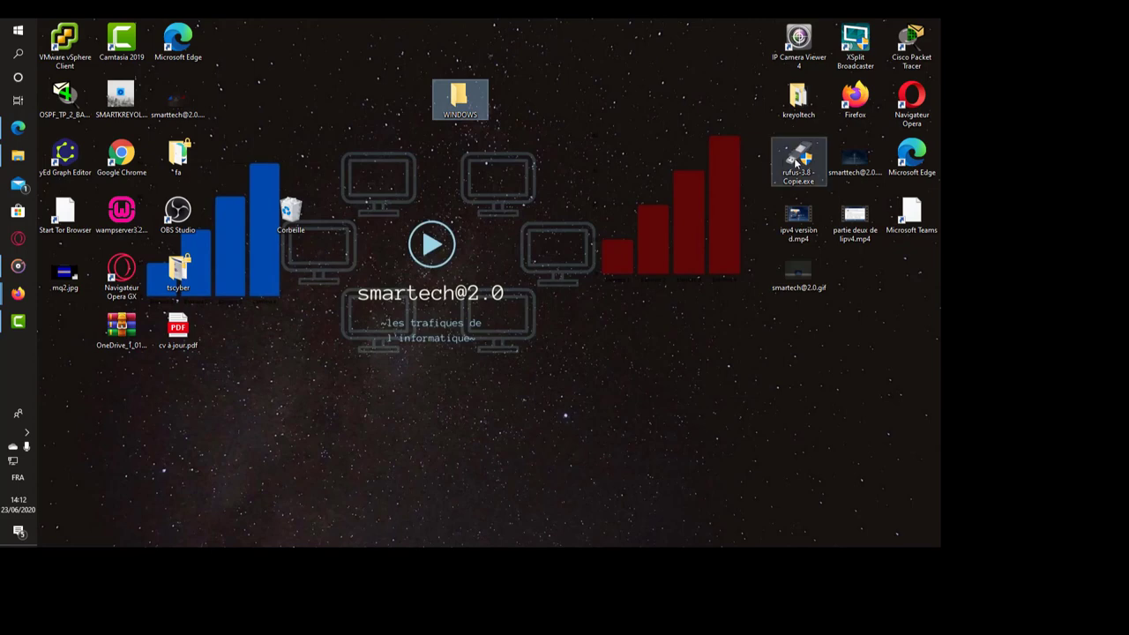
- Try to move the kreyoltech folder from the desktop into the WINDOWS folder
{"action": "left_click", "coordinate": [793, 95]}
{"action": "right_click", "coordinate": [793, 94]}
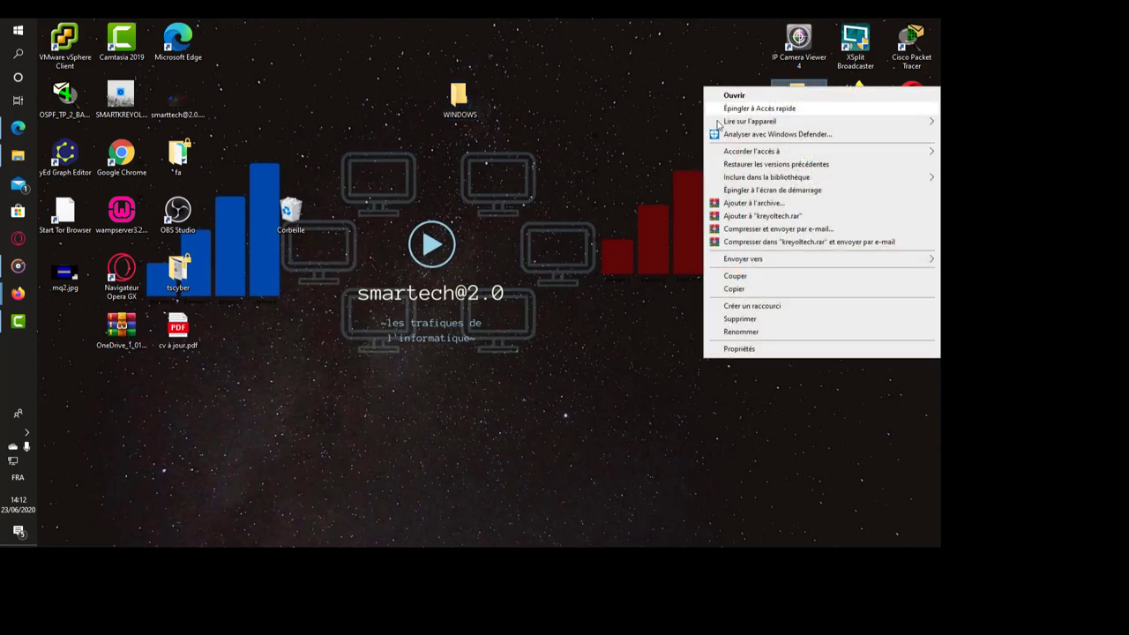
{"action": "left_click", "coordinate": [609, 113]}
{"action": "left_click_drag", "start_coordinate": [798, 97], "coordinate": [459, 99]}
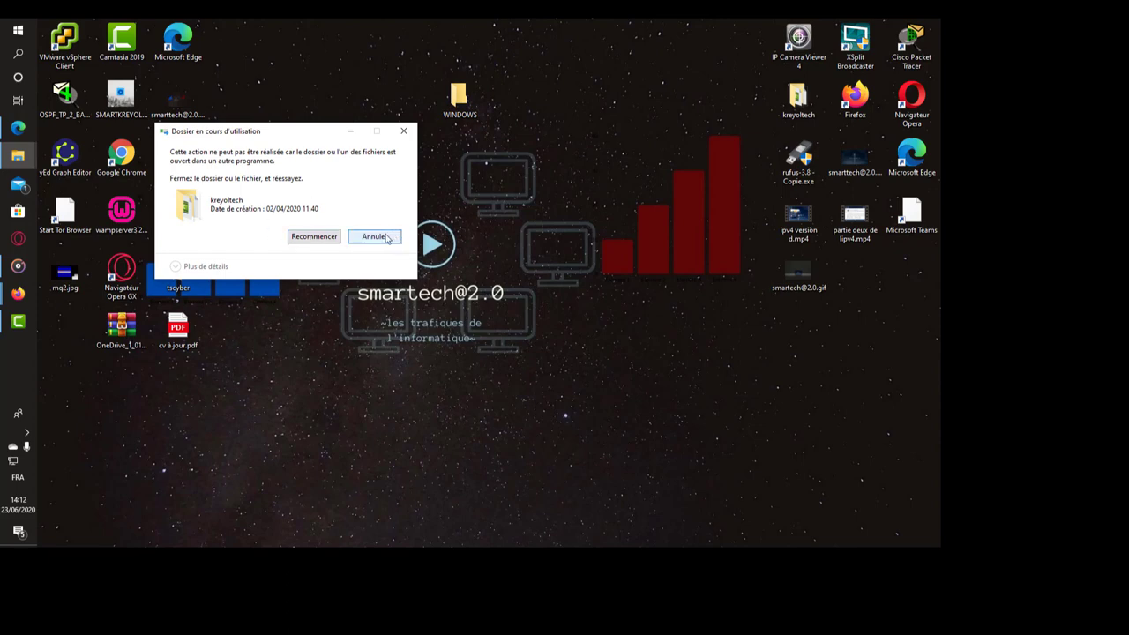
{"action": "left_click", "coordinate": [404, 133]}
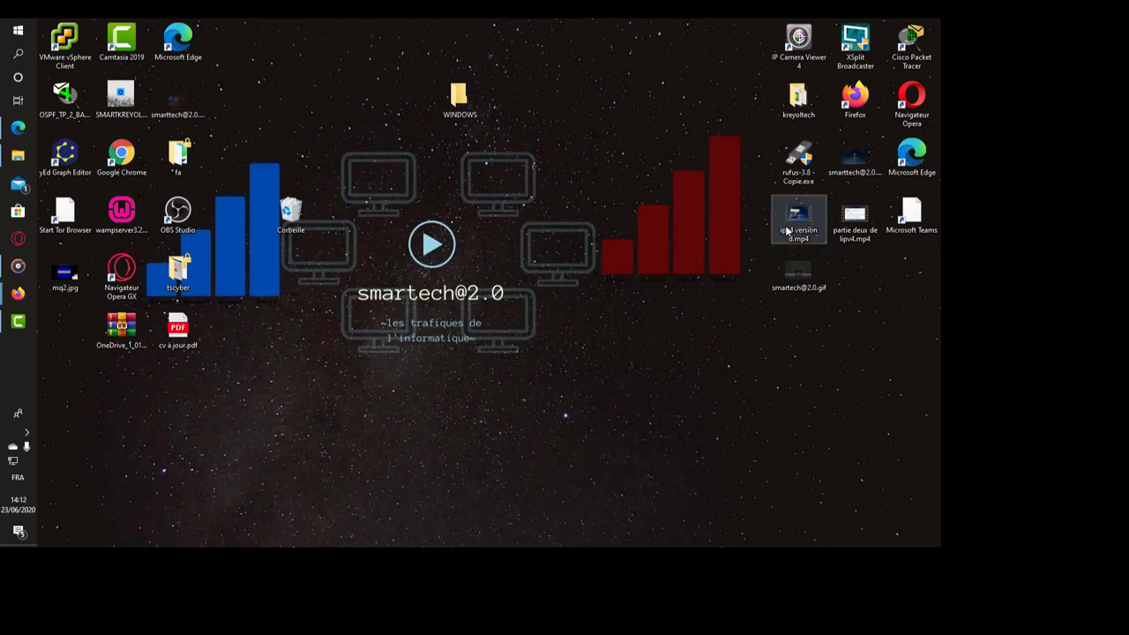
- Move ipv4 version d.mp4 from the desktop into the WINDOWS folder and open that folder in a smaller, non-maximised window
{"action": "left_click_drag", "start_coordinate": [789, 231], "coordinate": [460, 99]}
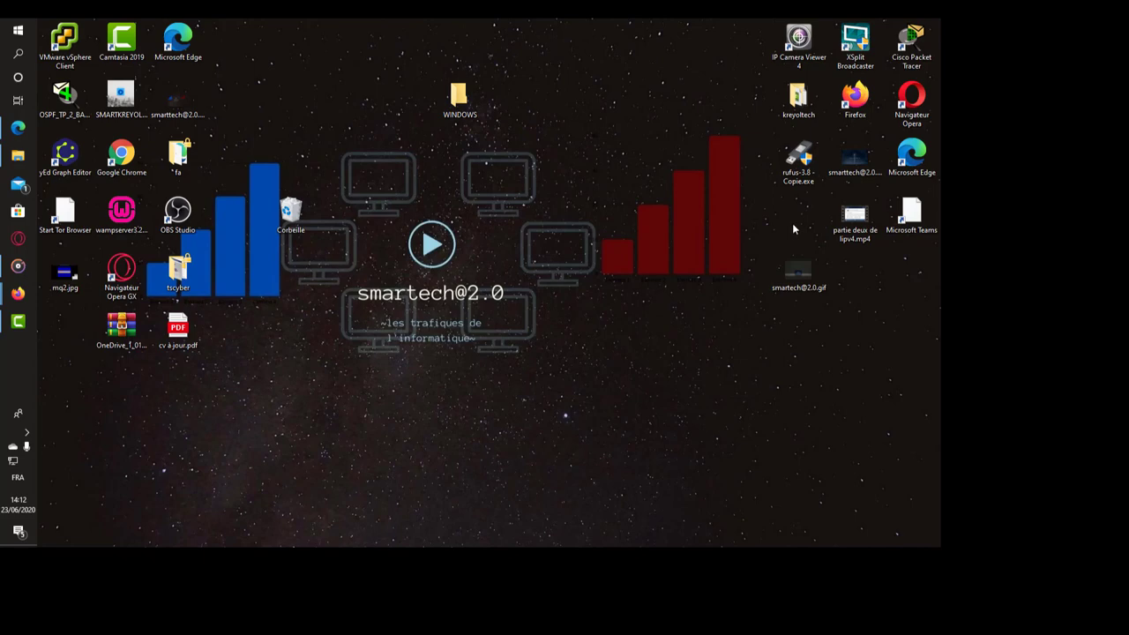
{"action": "double_click", "coordinate": [473, 110]}
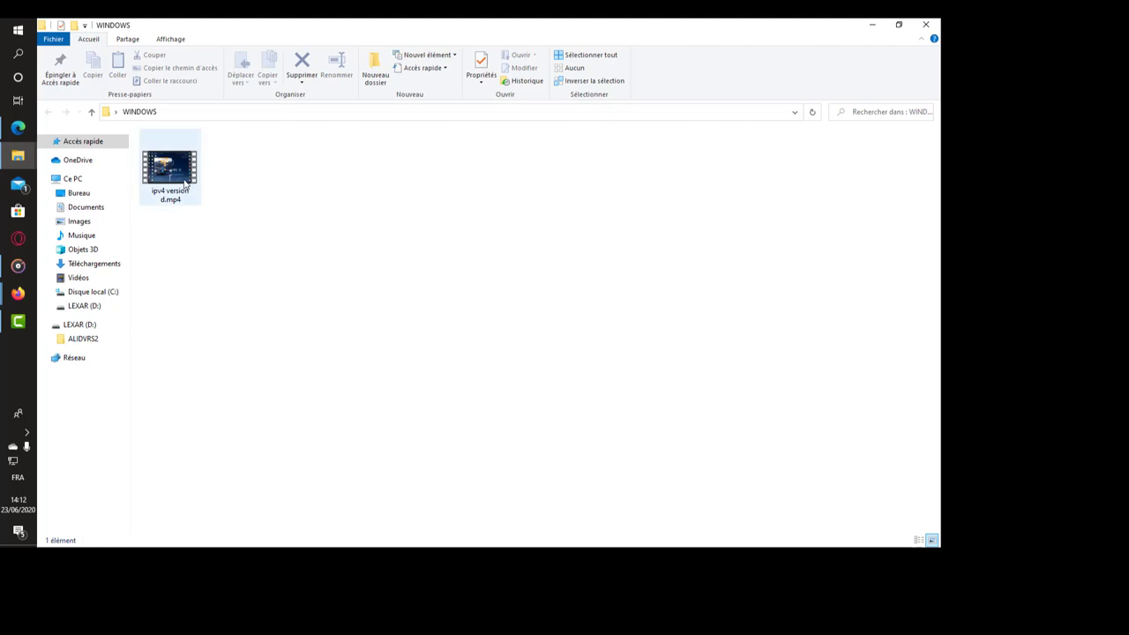
{"action": "left_click", "coordinate": [892, 27]}
- Move ipv4 version d.mp4 from the WINDOWS folder back to the desktop and reposition the folder window
{"action": "left_click_drag", "start_coordinate": [587, 353], "coordinate": [817, 249]}
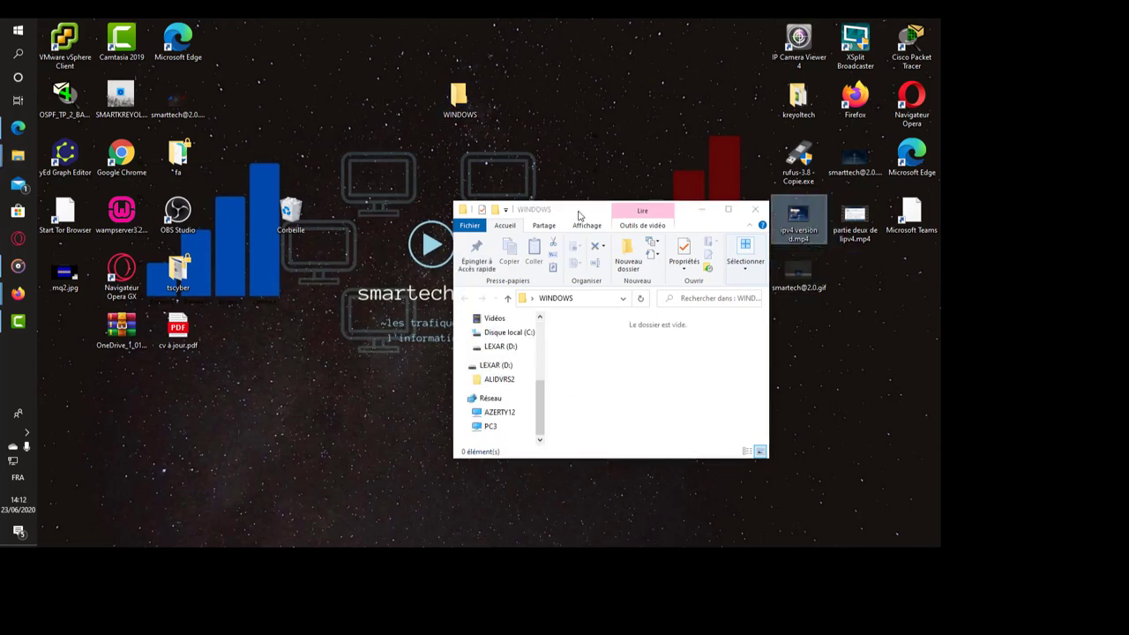
{"action": "left_click_drag", "start_coordinate": [579, 214], "coordinate": [526, 160]}
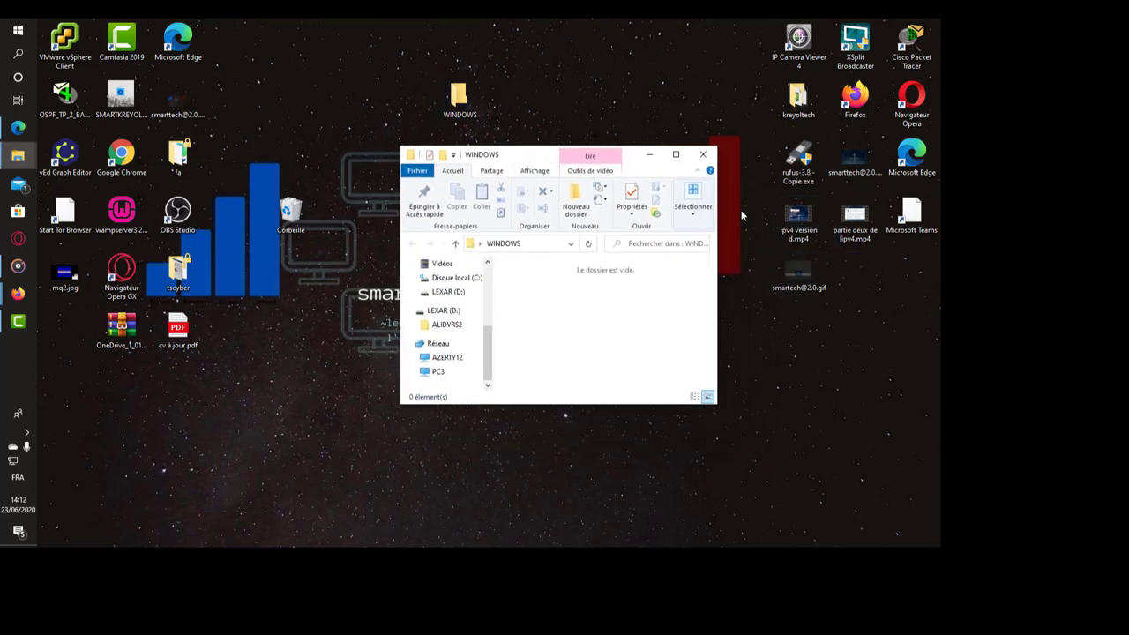
{"action": "left_click", "coordinate": [676, 155]}
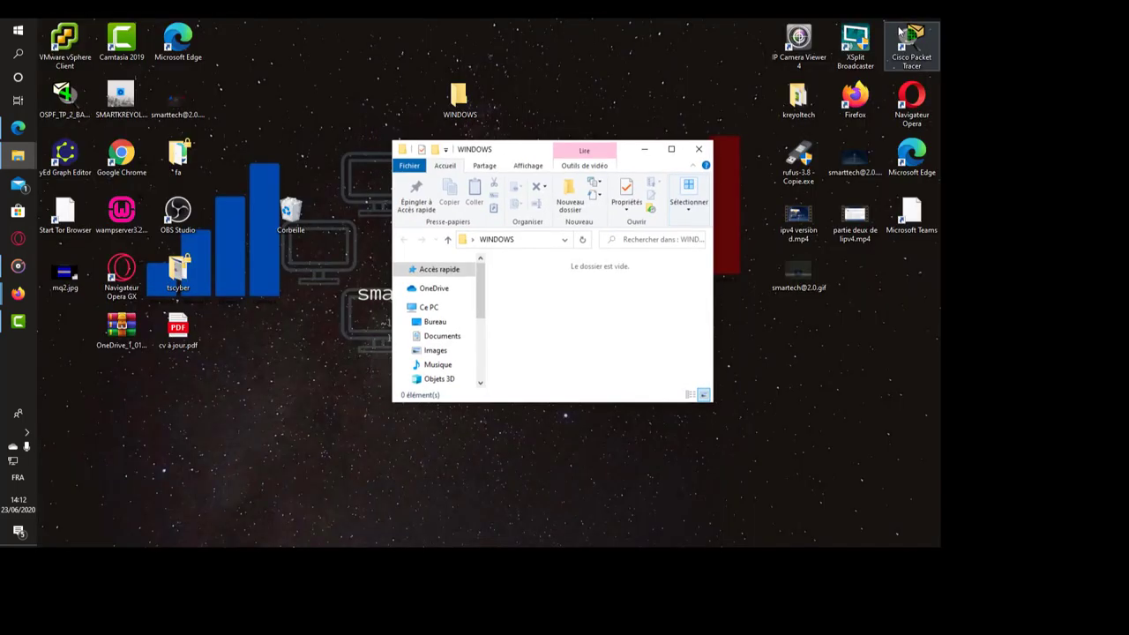
{"action": "left_click", "coordinate": [899, 25]}
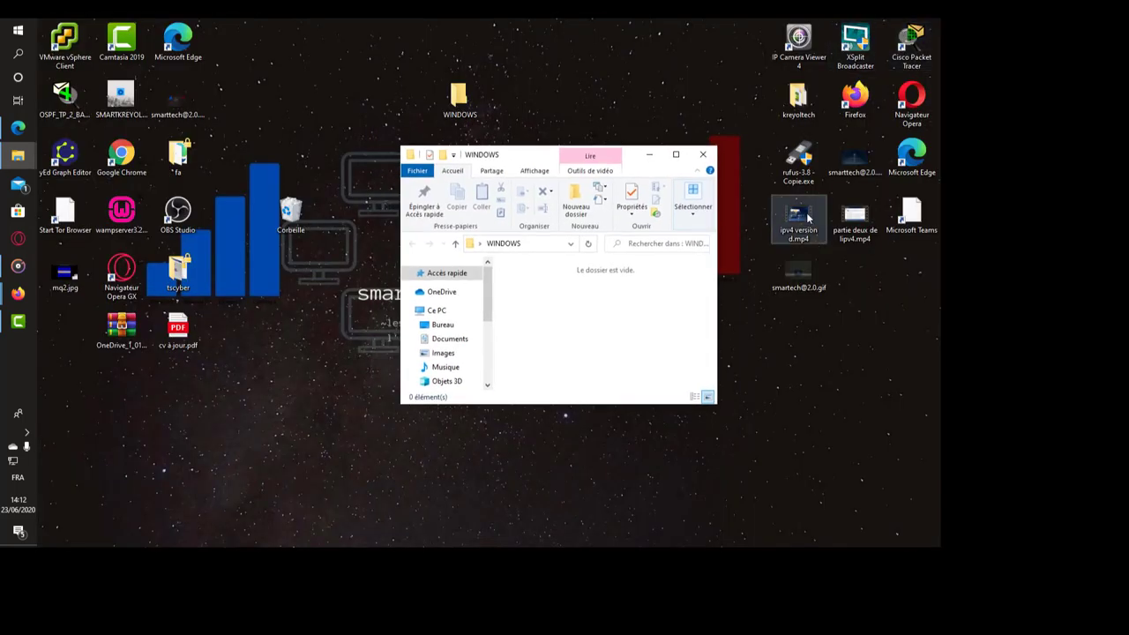
- Move ipv4 version d.mp4 into the open WINDOWS folder and back to the desktop, and shift the folder window away from the icons
{"action": "left_click_drag", "start_coordinate": [808, 217], "coordinate": [580, 312]}
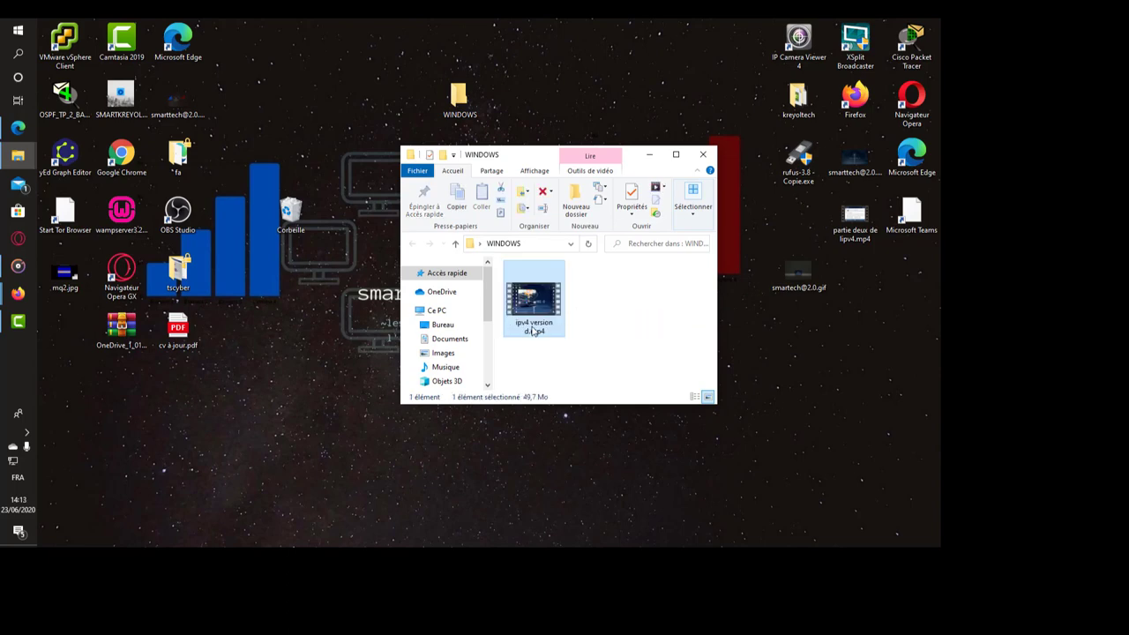
{"action": "left_click", "coordinate": [676, 156]}
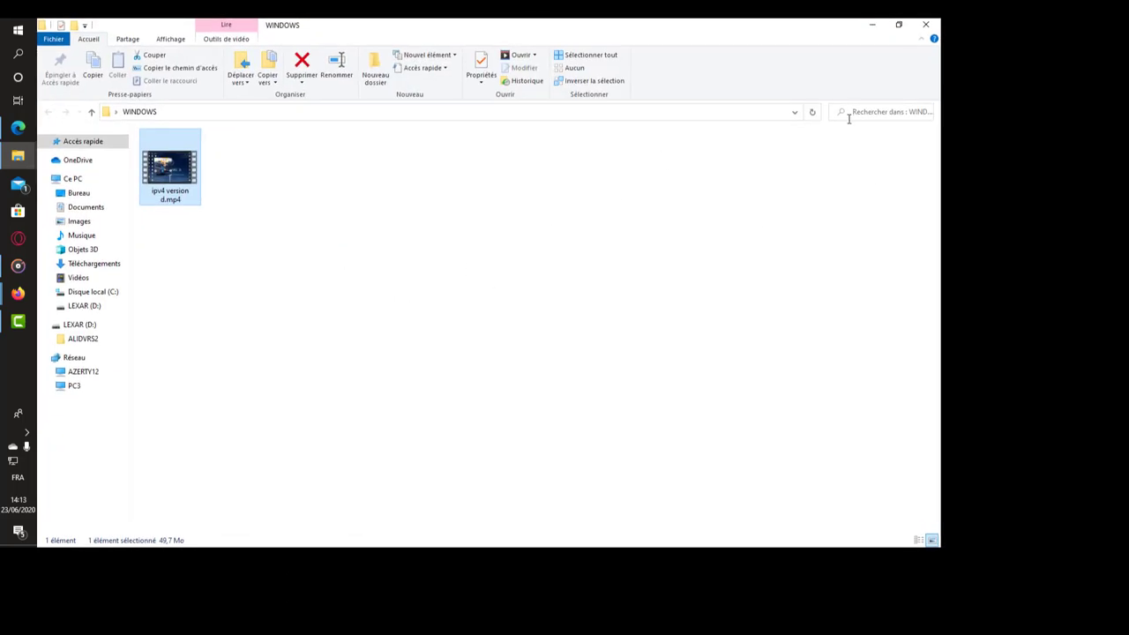
{"action": "left_click", "coordinate": [898, 24]}
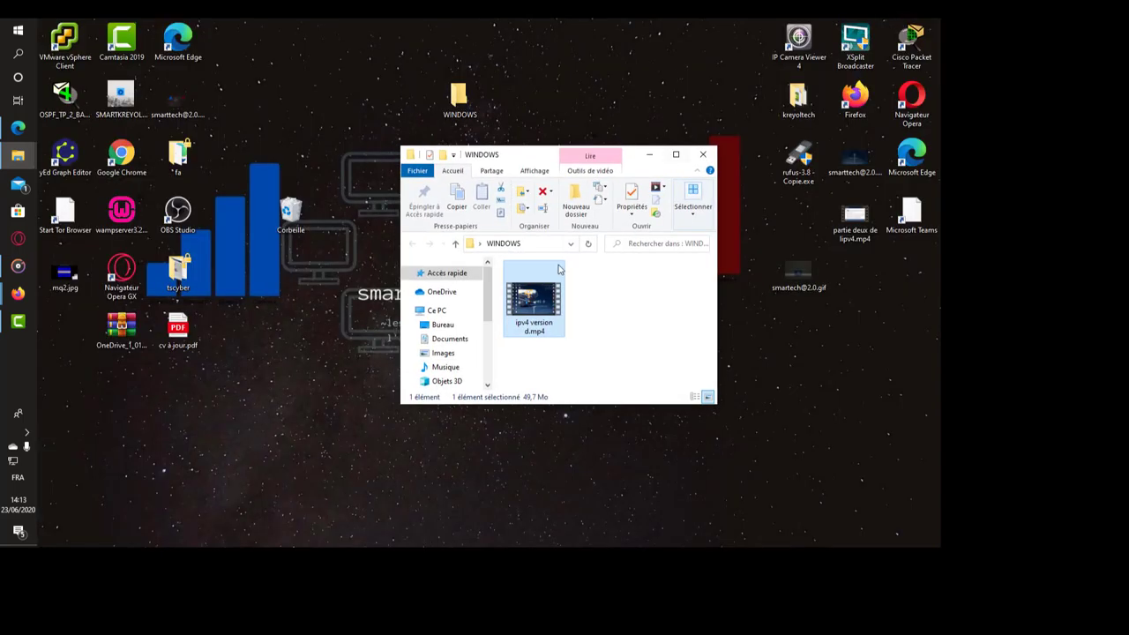
{"action": "left_click", "coordinate": [758, 245]}
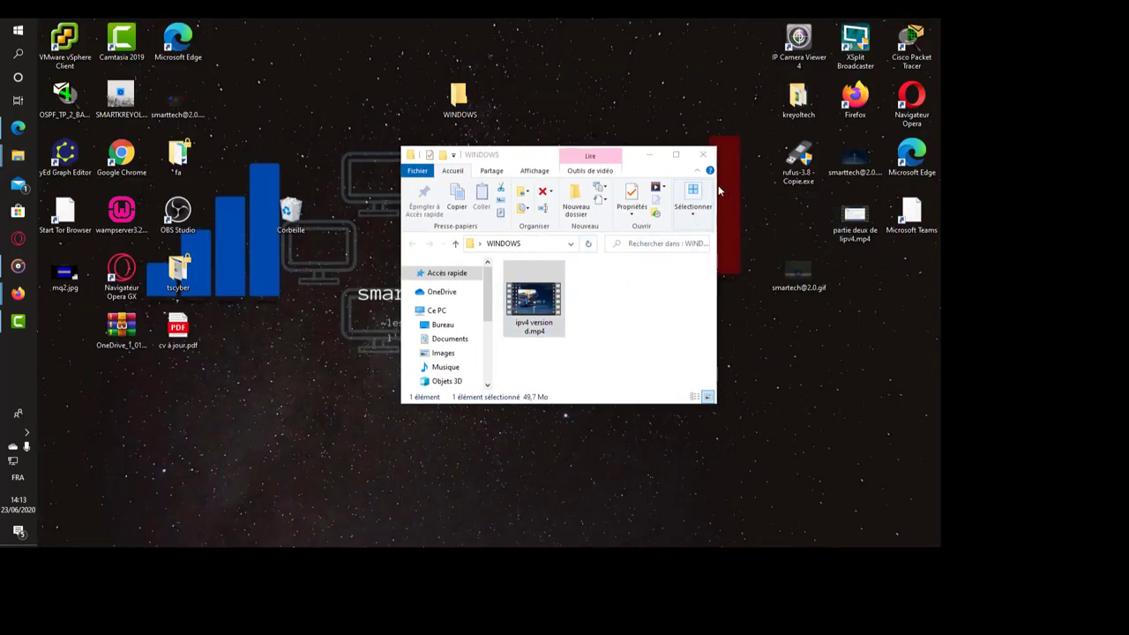
{"action": "left_click_drag", "start_coordinate": [626, 156], "coordinate": [549, 105]}
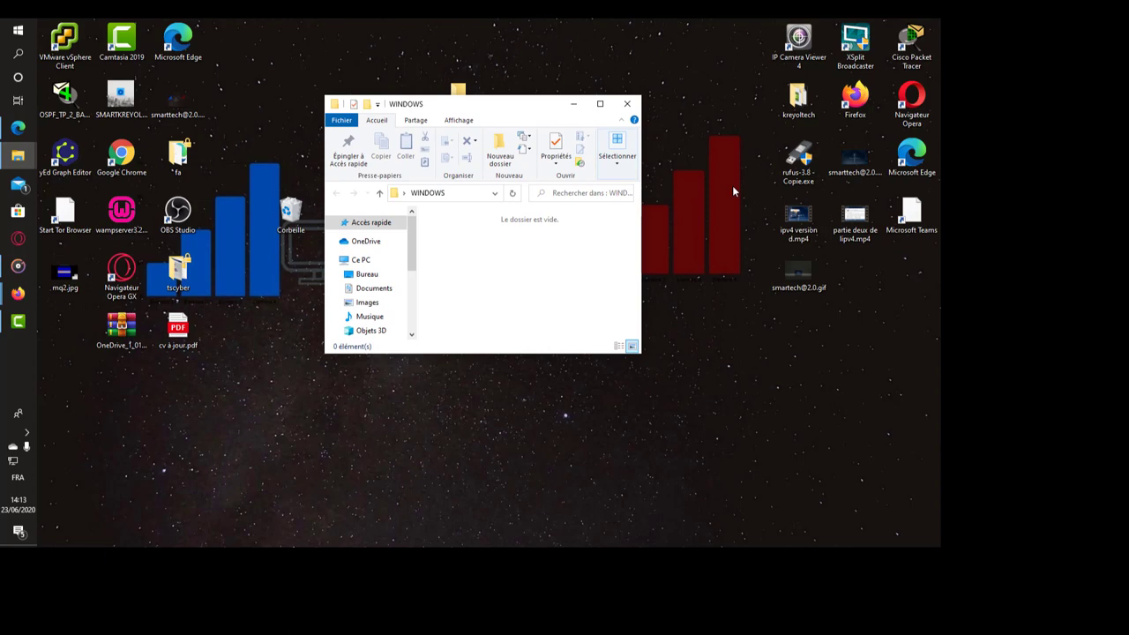
- Copy ipv4 version d.mp4 from the desktop and paste it into the open WINDOWS folder
{"action": "right_click", "coordinate": [797, 215]}
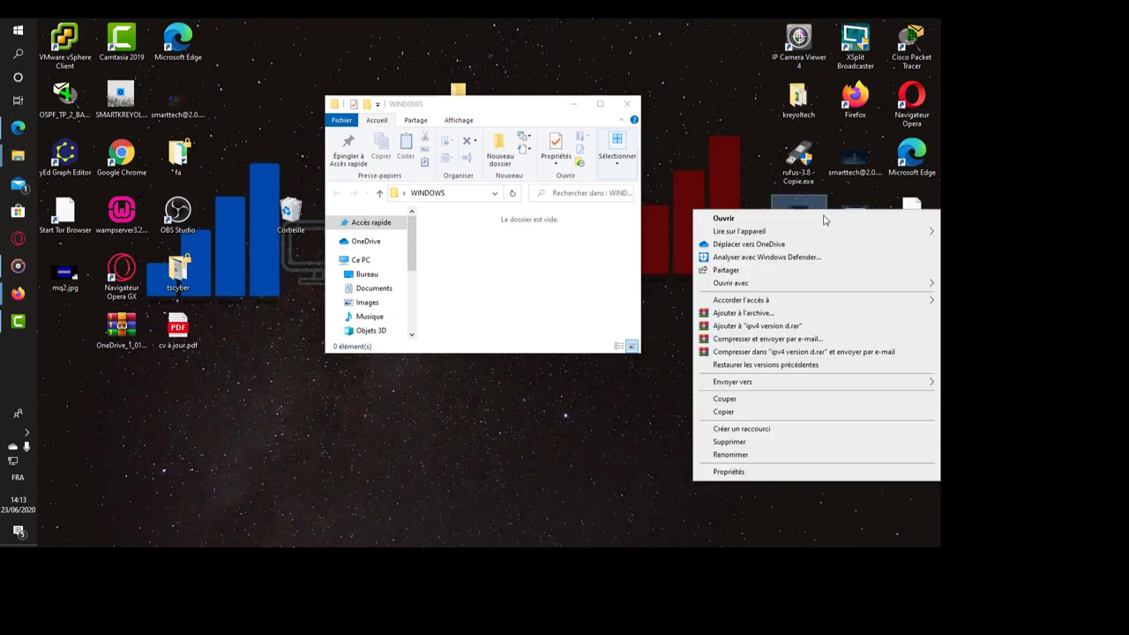
{"action": "left_click", "coordinate": [738, 411]}
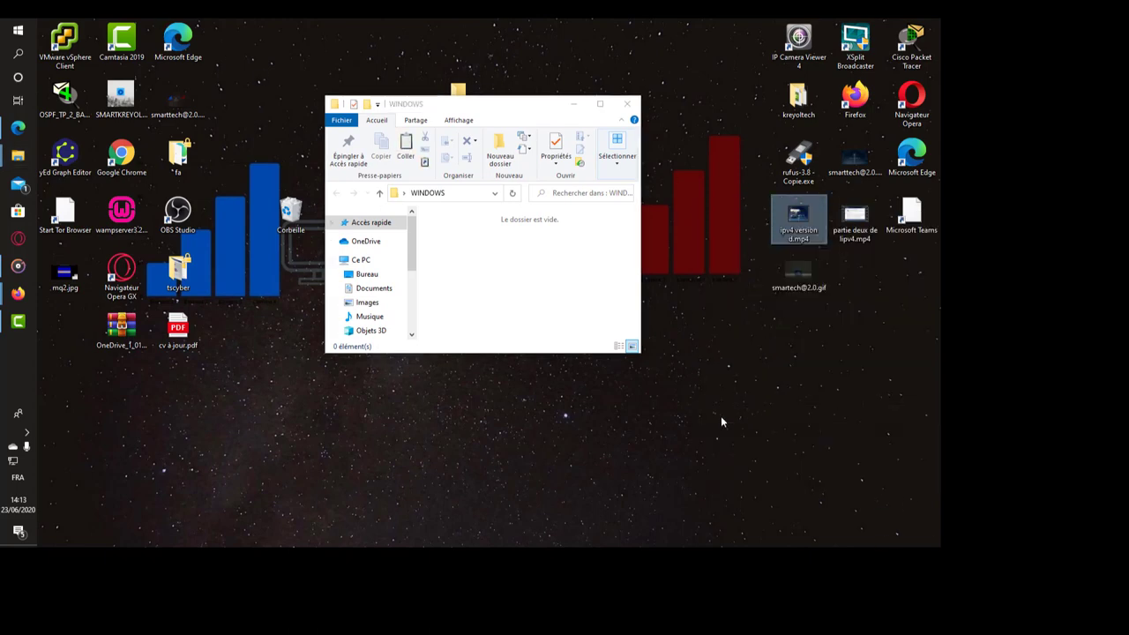
{"action": "right_click", "coordinate": [793, 212]}
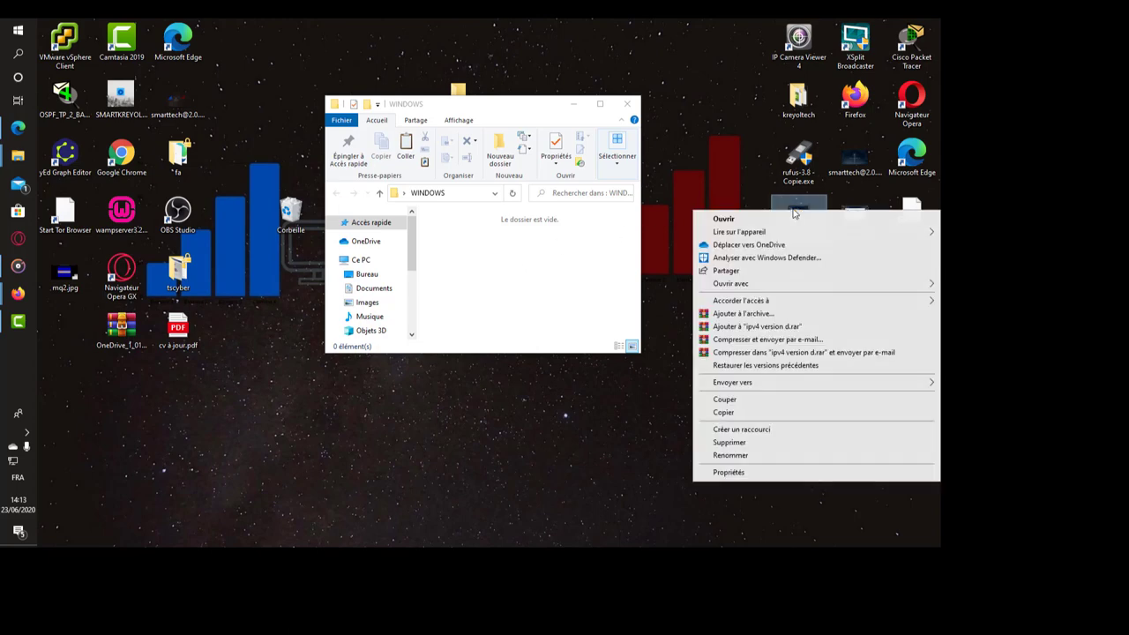
{"action": "left_click", "coordinate": [741, 414]}
{"action": "right_click", "coordinate": [586, 270]}
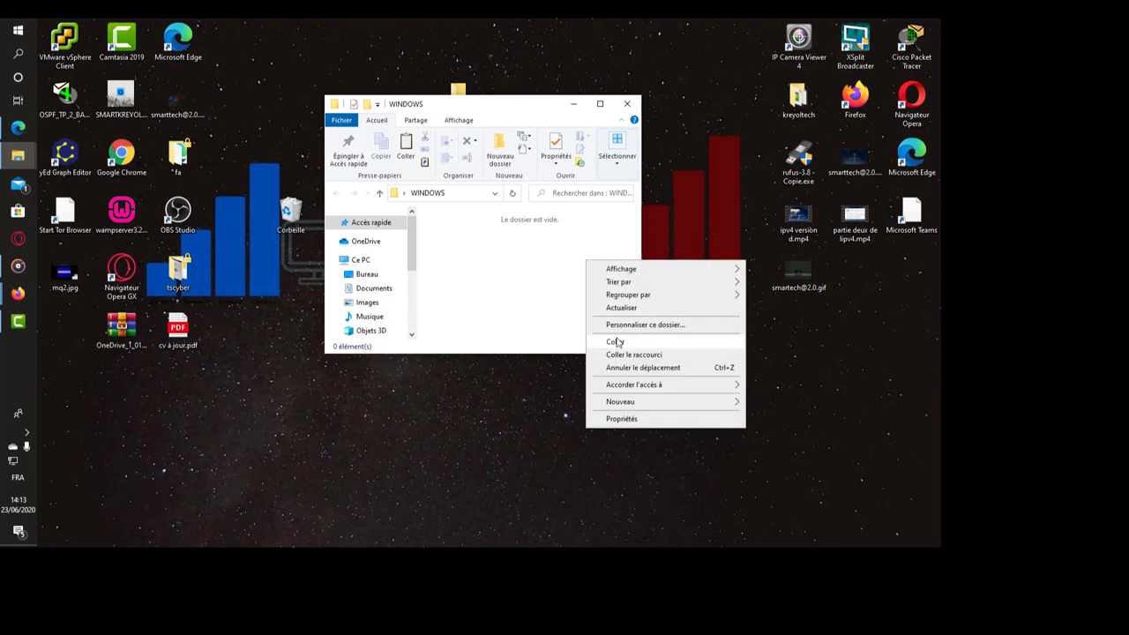
{"action": "left_click", "coordinate": [615, 342]}
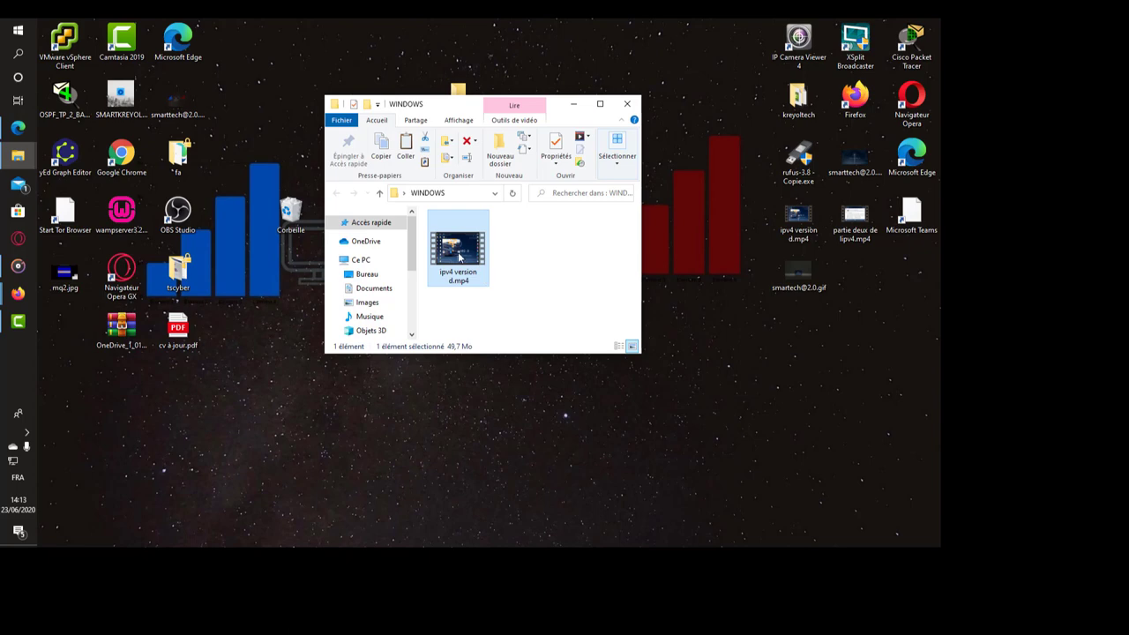
{"action": "mouse_move", "coordinate": [458, 256]}
- Maximise the WINDOWS folder window, delete the copy of ipv4 version d.mp4 from it, and minimise the window
{"action": "left_click", "coordinate": [599, 103]}
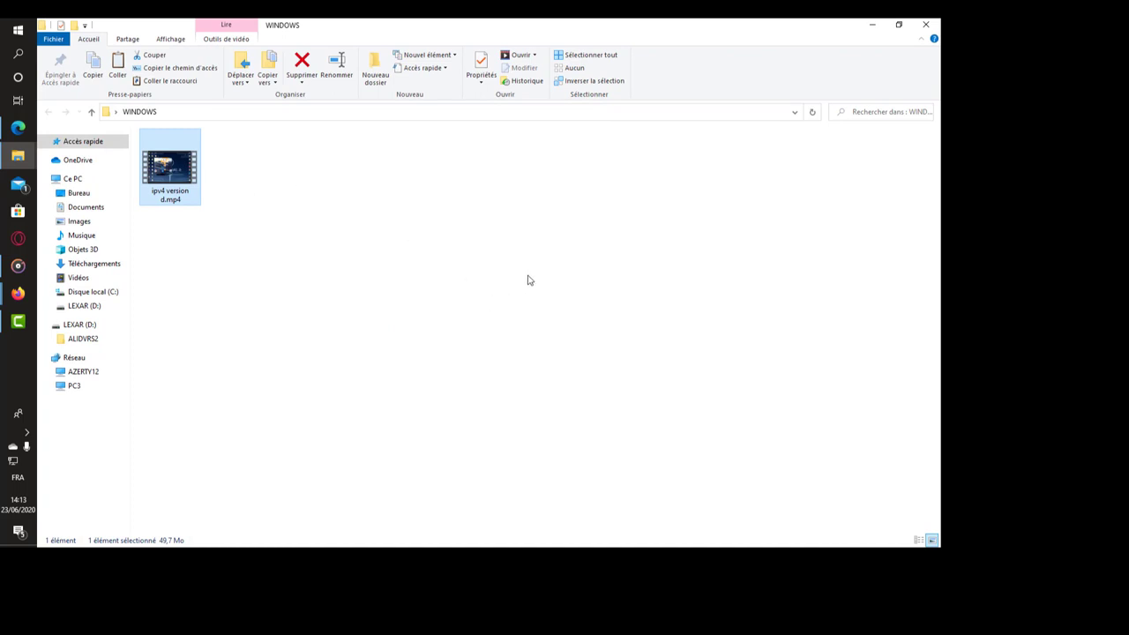
{"action": "key", "text": "Delete"}
{"action": "left_click", "coordinate": [875, 28]}
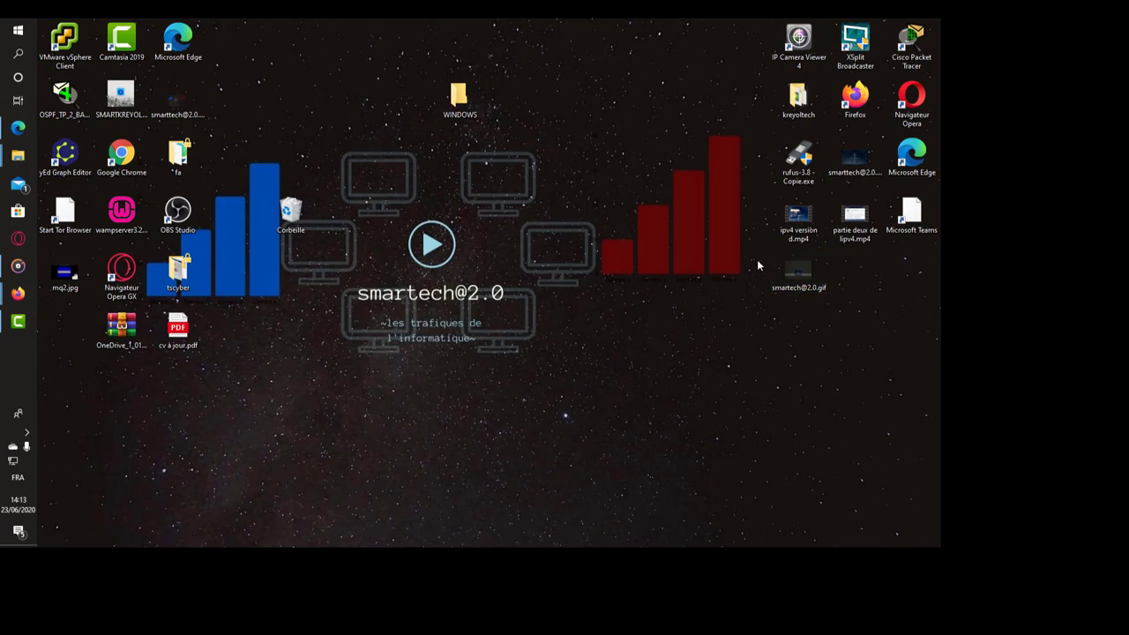
- Cut ipv4 version d.mp4 from the desktop and paste it into the reopened WINDOWS folder
{"action": "right_click", "coordinate": [802, 220]}
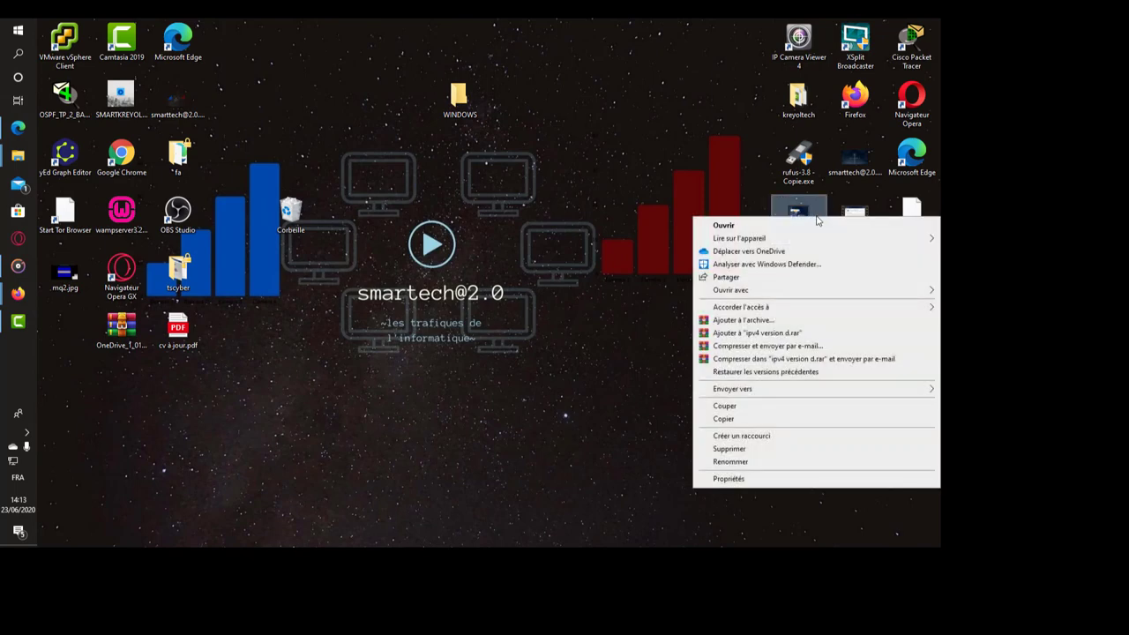
{"action": "left_click", "coordinate": [756, 411]}
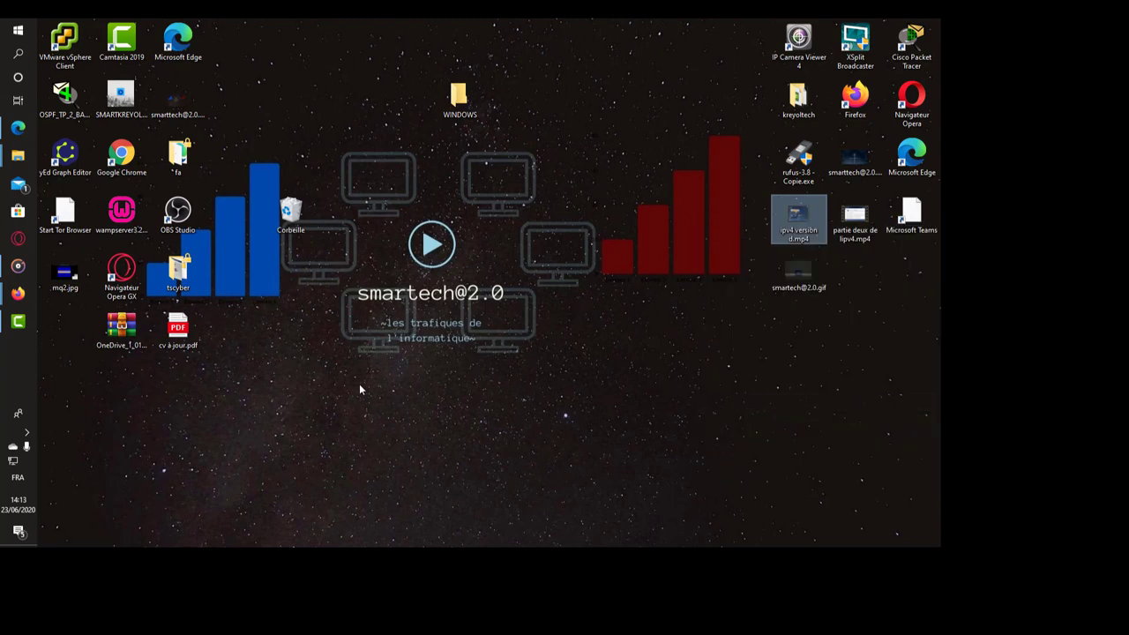
{"action": "double_click", "coordinate": [458, 97]}
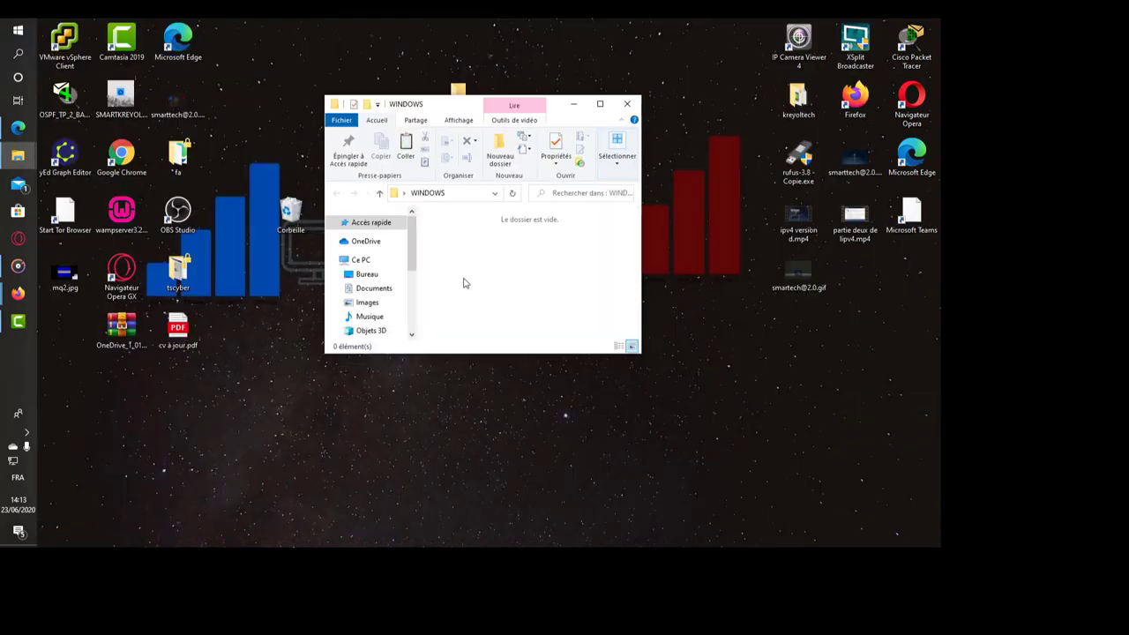
{"action": "right_click", "coordinate": [462, 275]}
{"action": "left_click", "coordinate": [494, 351]}
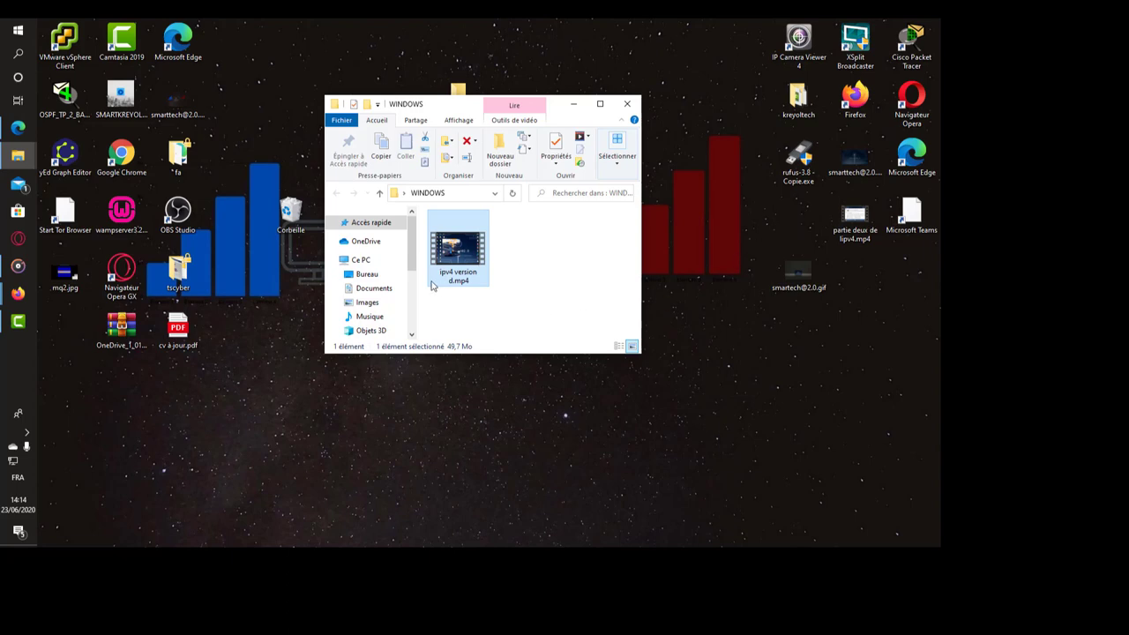
- Move ipv4 version d.mp4 out of the WINDOWS folder onto the desktop and close the folder window
{"action": "left_click_drag", "start_coordinate": [458, 257], "coordinate": [794, 254]}
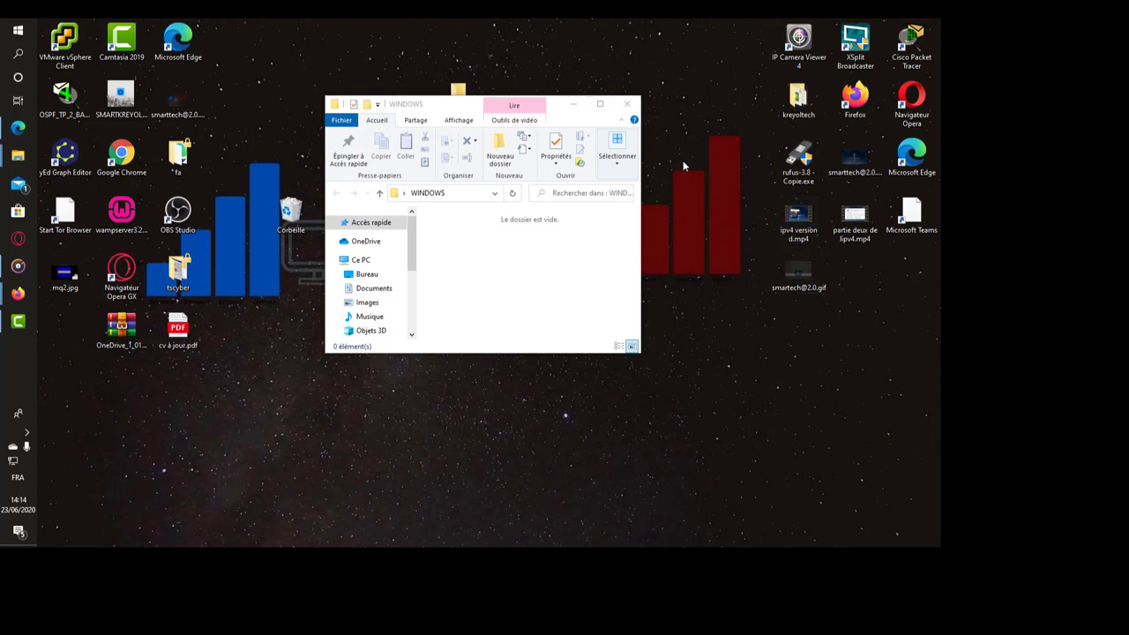
{"action": "left_click", "coordinate": [630, 104]}
{"action": "left_click", "coordinate": [629, 104]}
- Review the general properties and advanced attributes of the WINDOWS folder on the desktop, then close its properties
{"action": "left_click", "coordinate": [460, 99]}
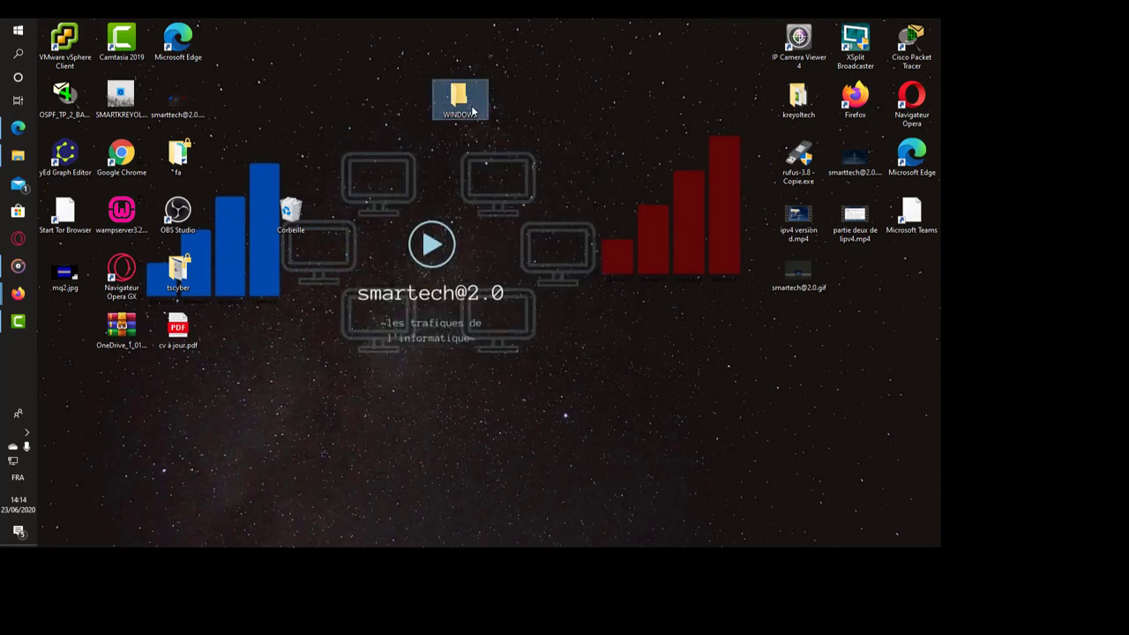
{"action": "right_click", "coordinate": [472, 107]}
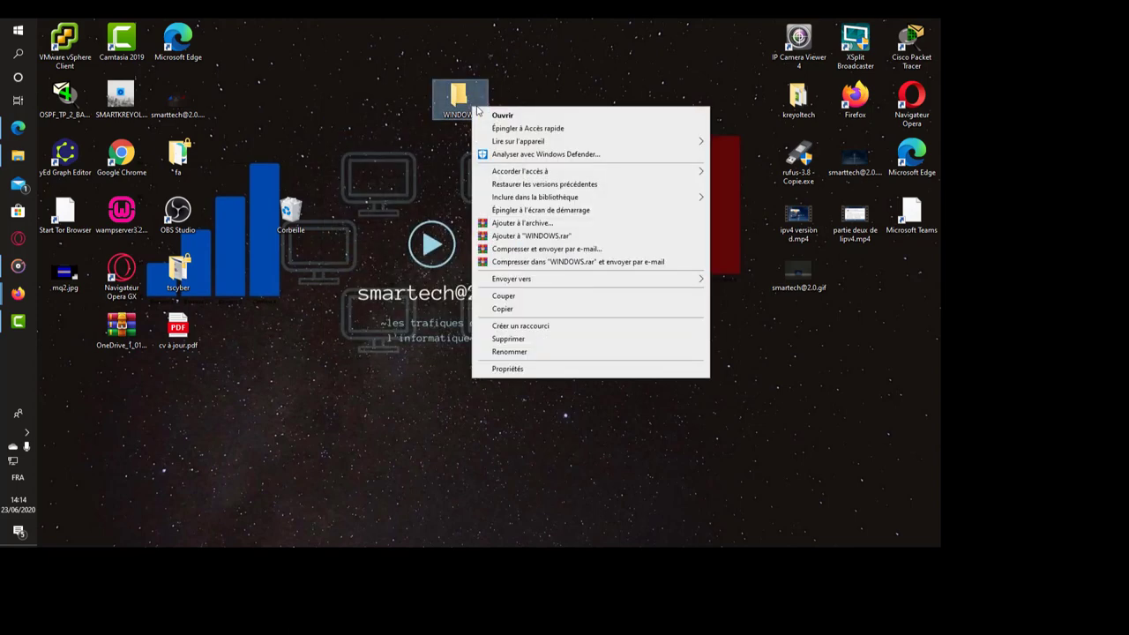
{"action": "left_click", "coordinate": [518, 368]}
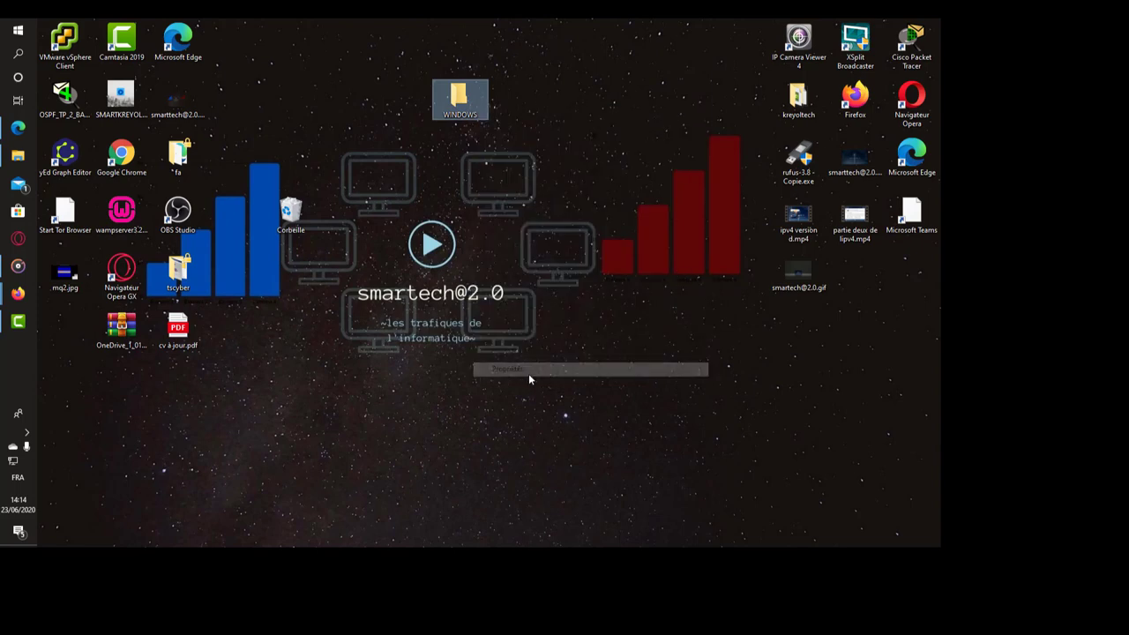
{"action": "left_click_drag", "start_coordinate": [670, 112], "coordinate": [507, 28]}
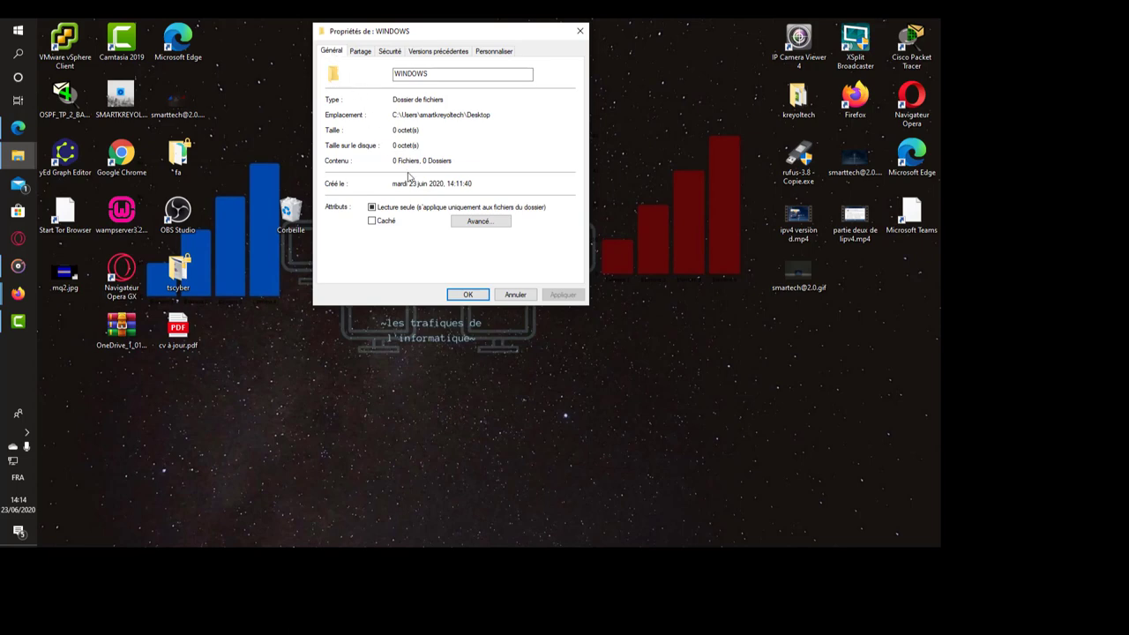
{"action": "left_click", "coordinate": [470, 224]}
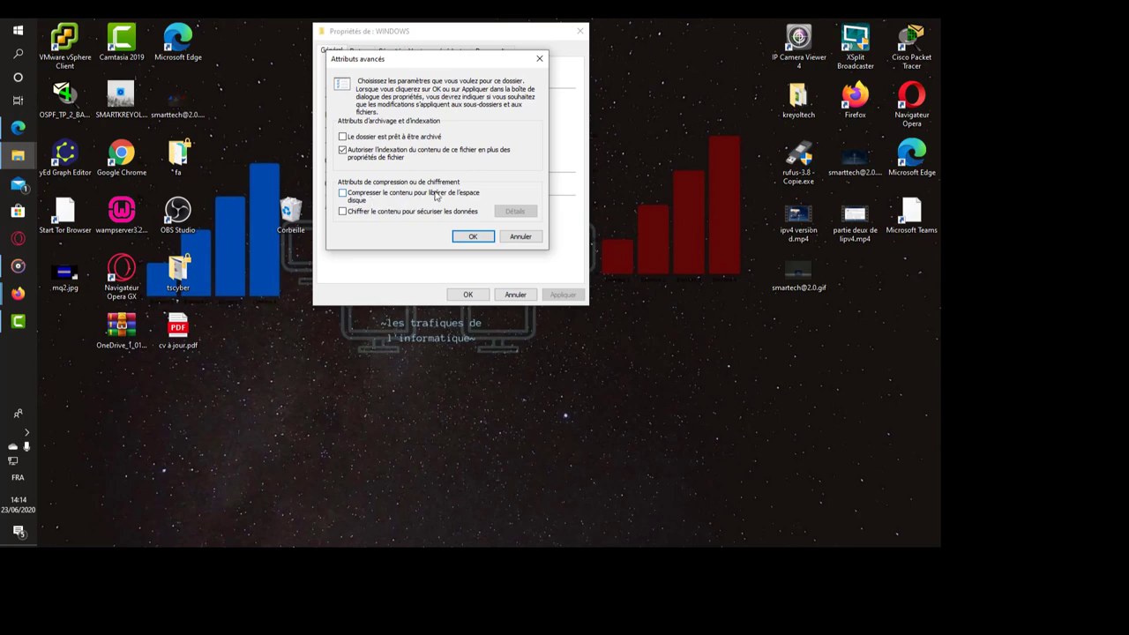
{"action": "left_click", "coordinate": [540, 59]}
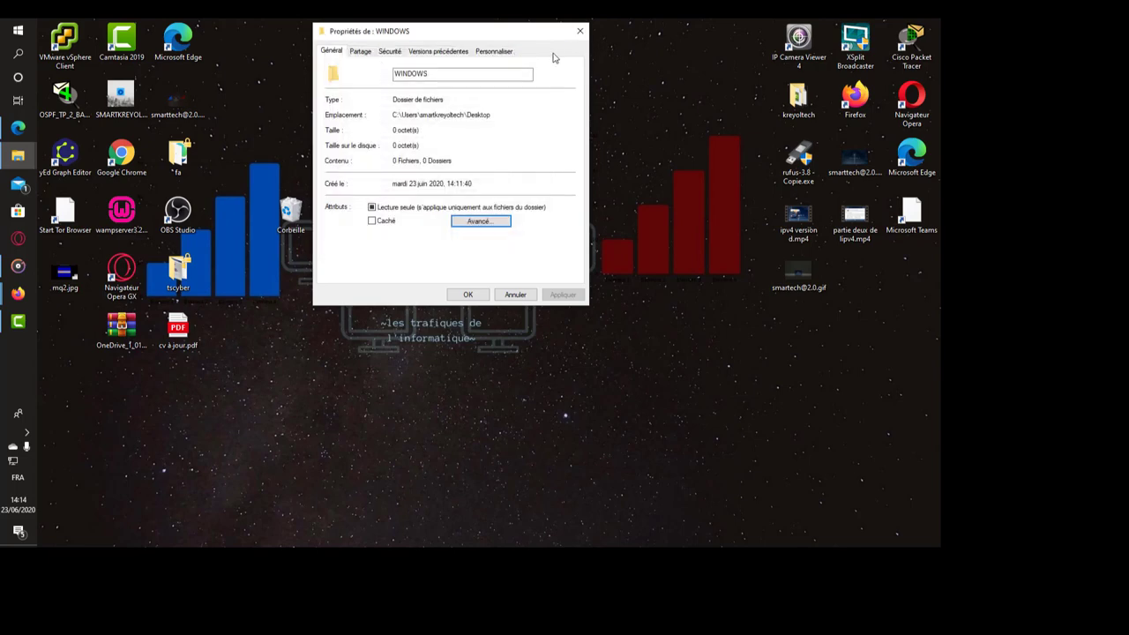
{"action": "left_click", "coordinate": [581, 31]}
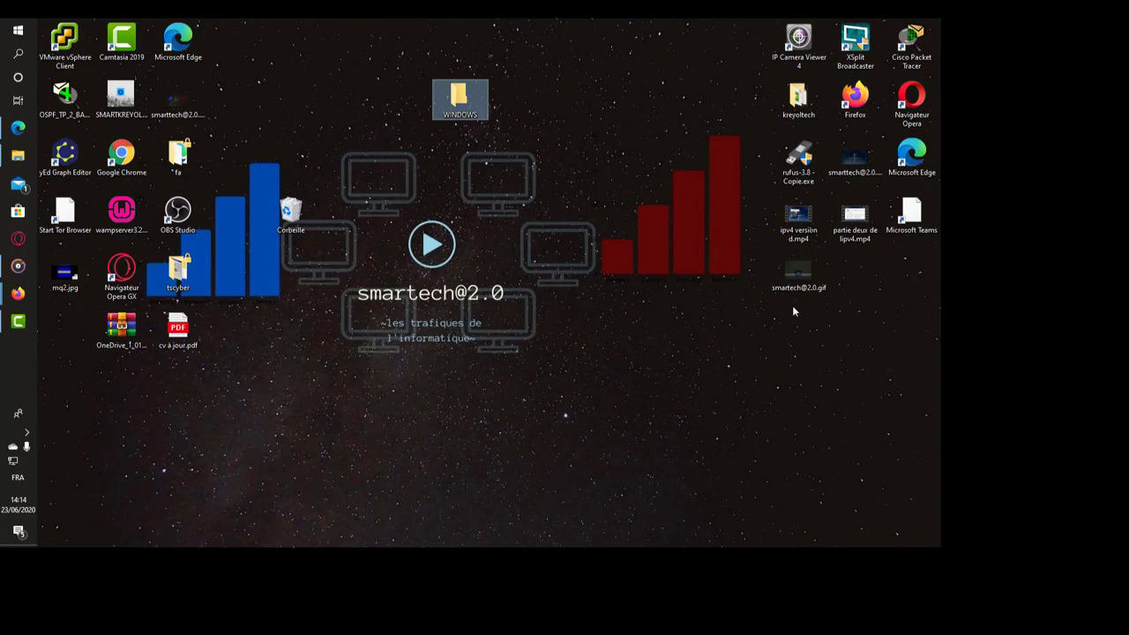
- Reopen the properties of the WINDOWS folder and view its sharing settings (Partage)
{"action": "right_click", "coordinate": [471, 99]}
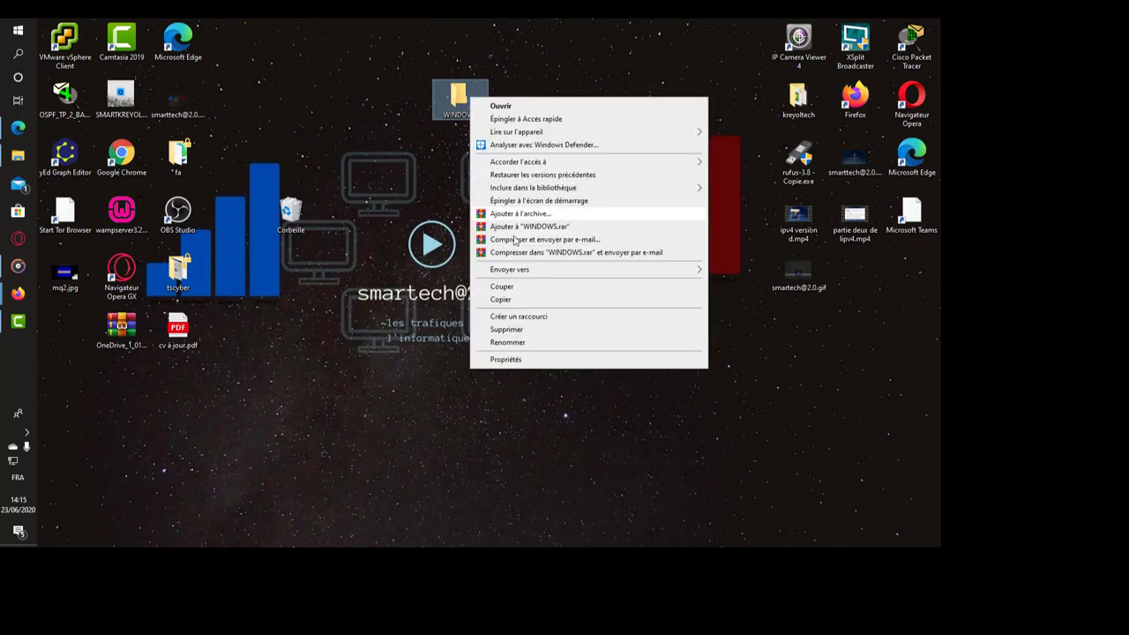
{"action": "left_click", "coordinate": [505, 360]}
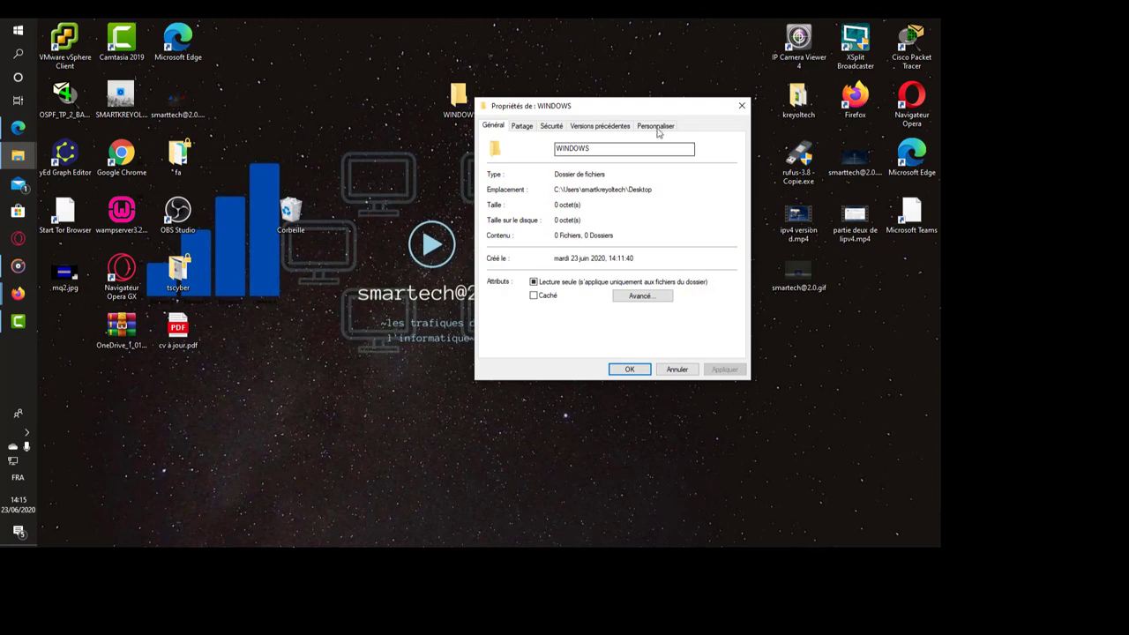
{"action": "left_click_drag", "start_coordinate": [653, 106], "coordinate": [574, 96]}
{"action": "left_click", "coordinate": [444, 117]}
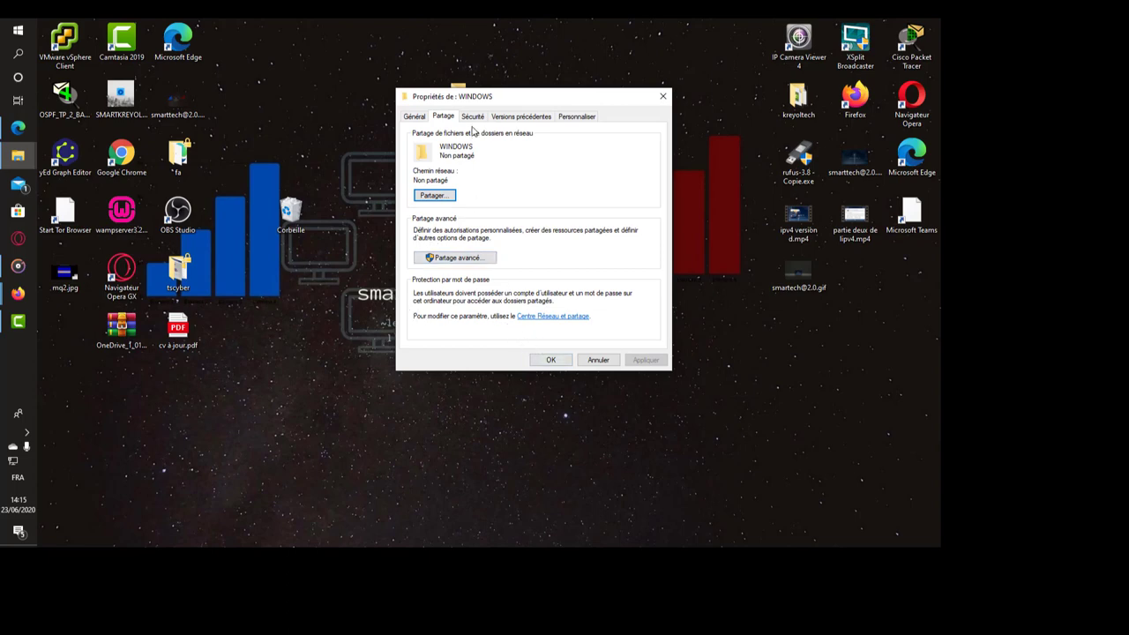
- Examine the WINDOWS folder's security permissions for the user account and Administrateurs, view the permission editor, and close the properties without changes
{"action": "left_click", "coordinate": [474, 116]}
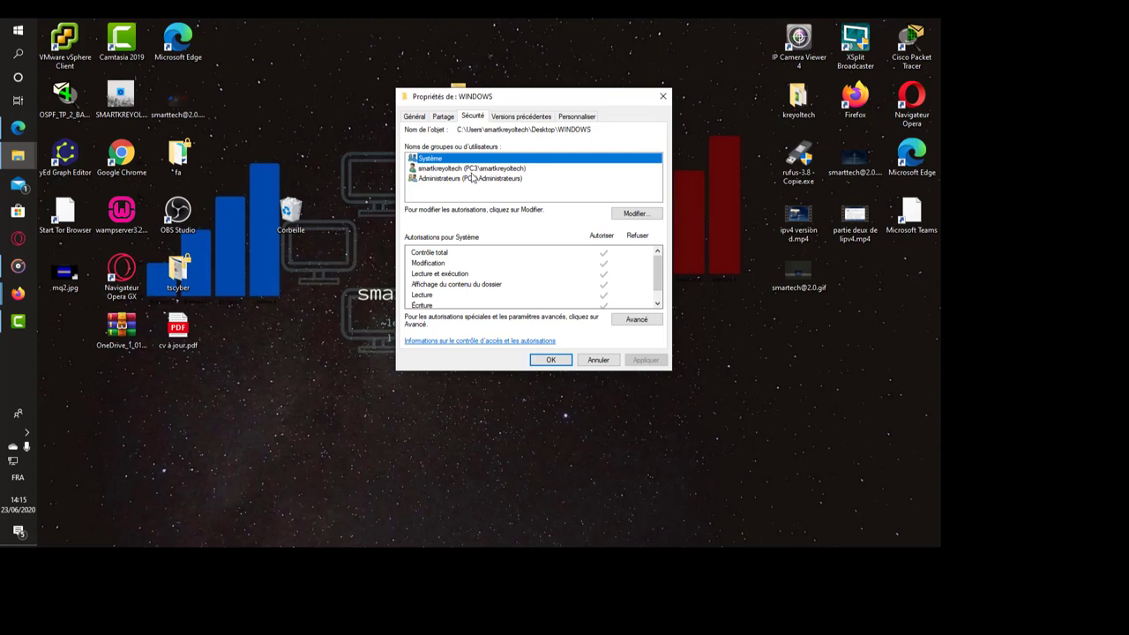
{"action": "left_click", "coordinate": [452, 171]}
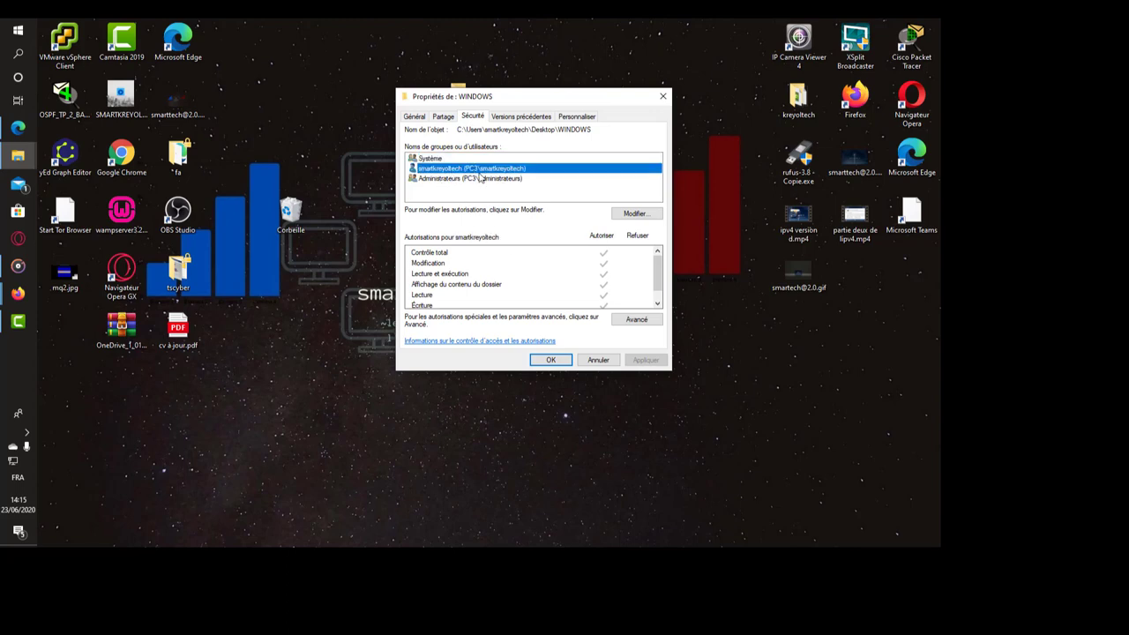
{"action": "left_click", "coordinate": [453, 180]}
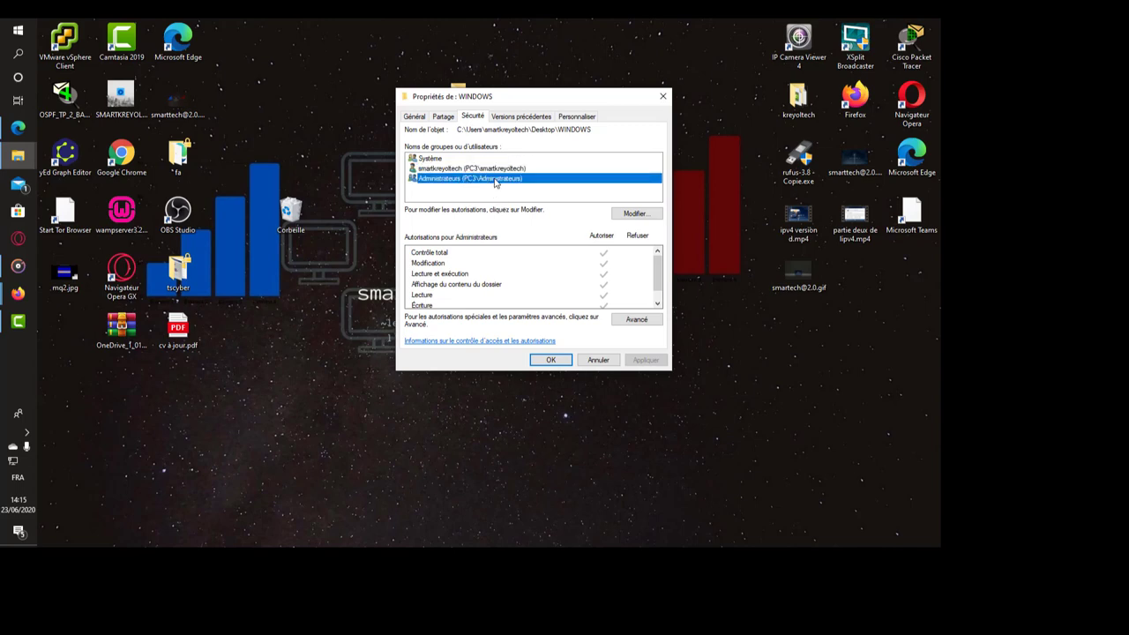
{"action": "left_click", "coordinate": [624, 214]}
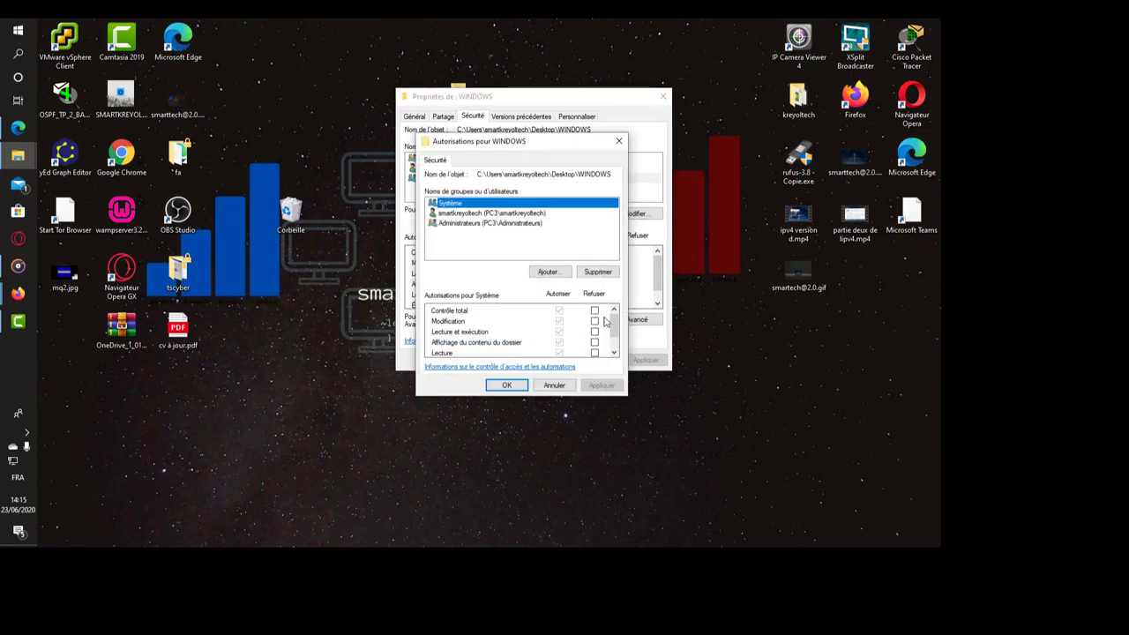
{"action": "left_click", "coordinate": [618, 141]}
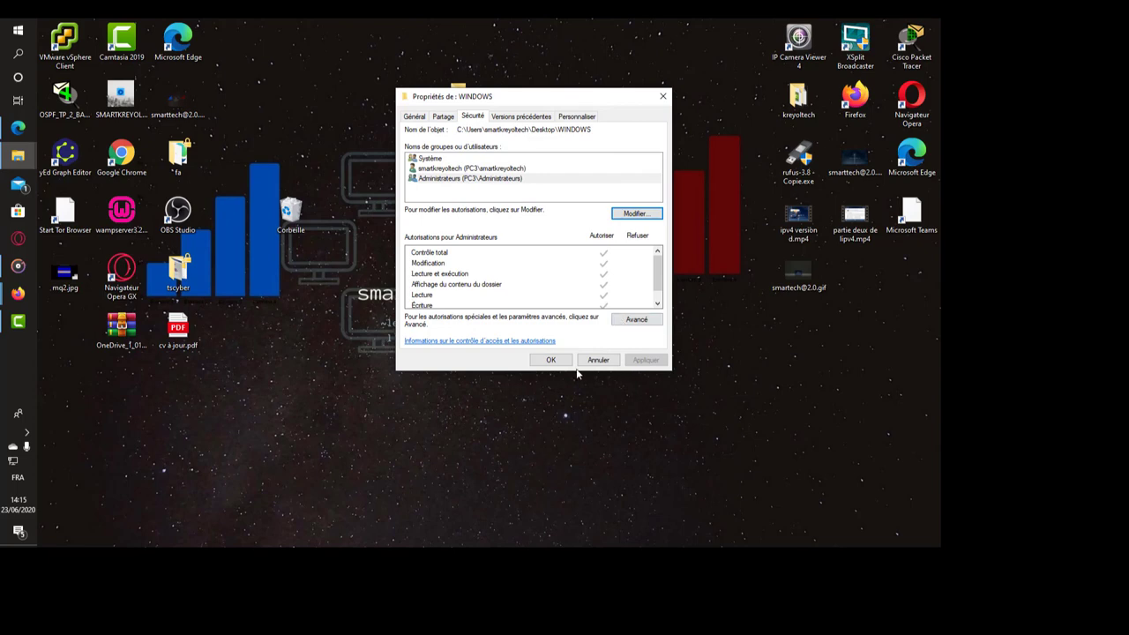
{"action": "left_click", "coordinate": [663, 96]}
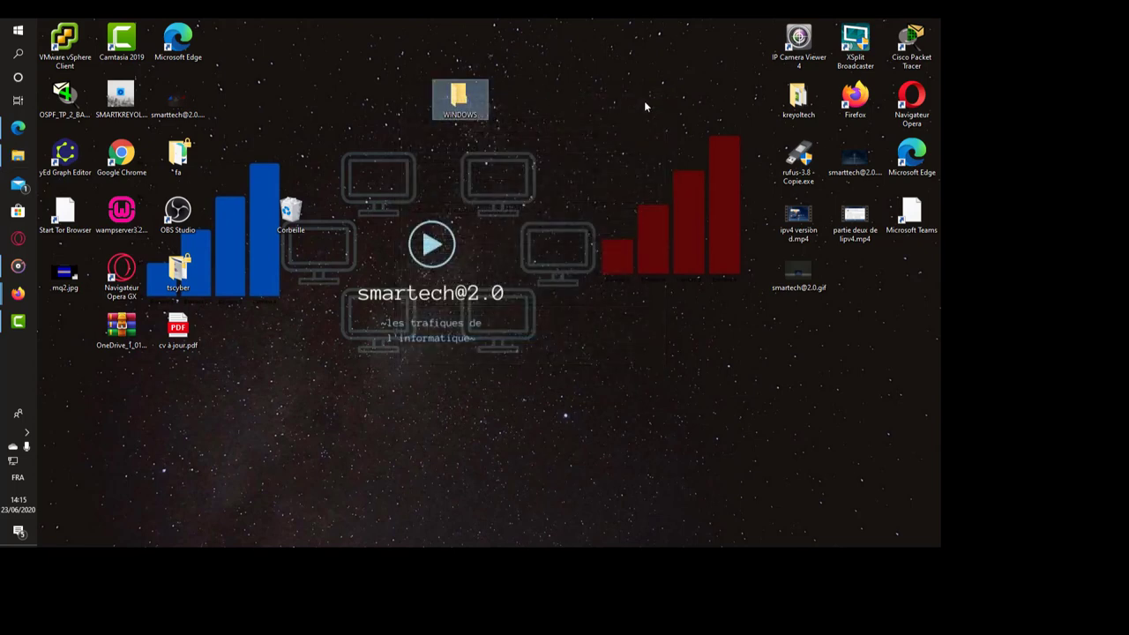
{"action": "left_click", "coordinate": [609, 304]}
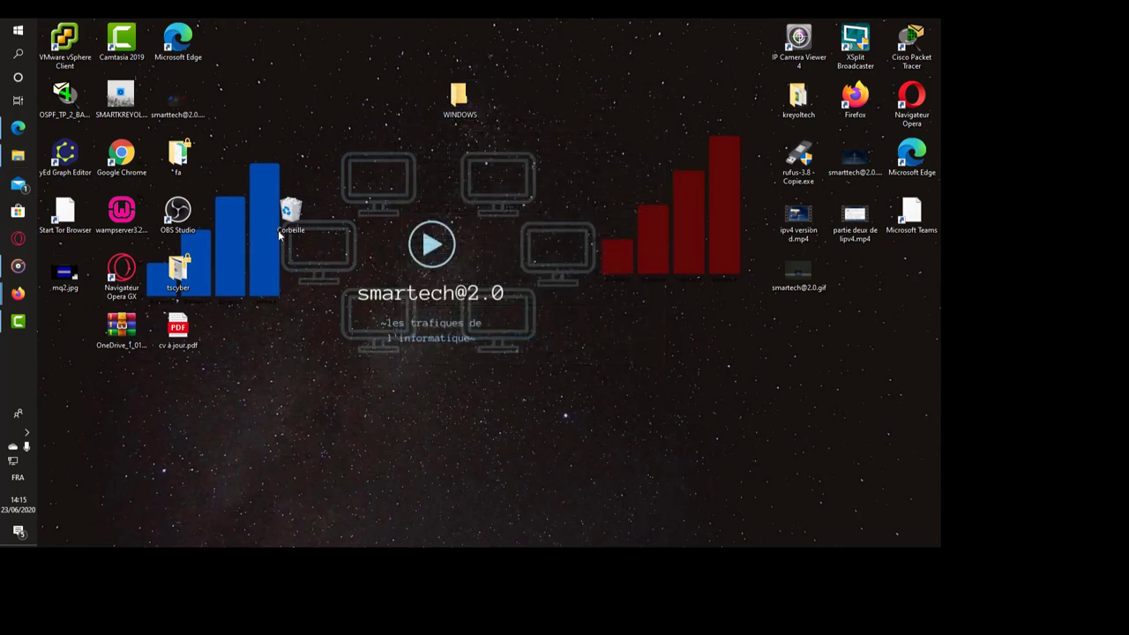
- Move the Corbeille icon toward the centre of the desktop and close the open Documents window
{"action": "left_click_drag", "start_coordinate": [281, 231], "coordinate": [528, 296]}
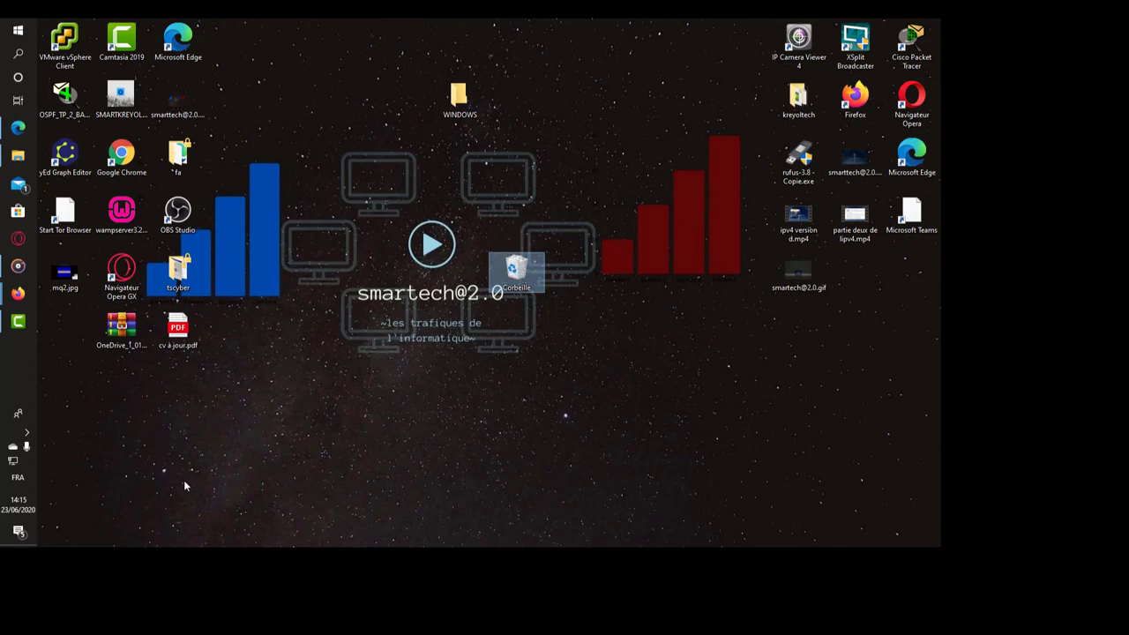
{"action": "left_click", "coordinate": [19, 156]}
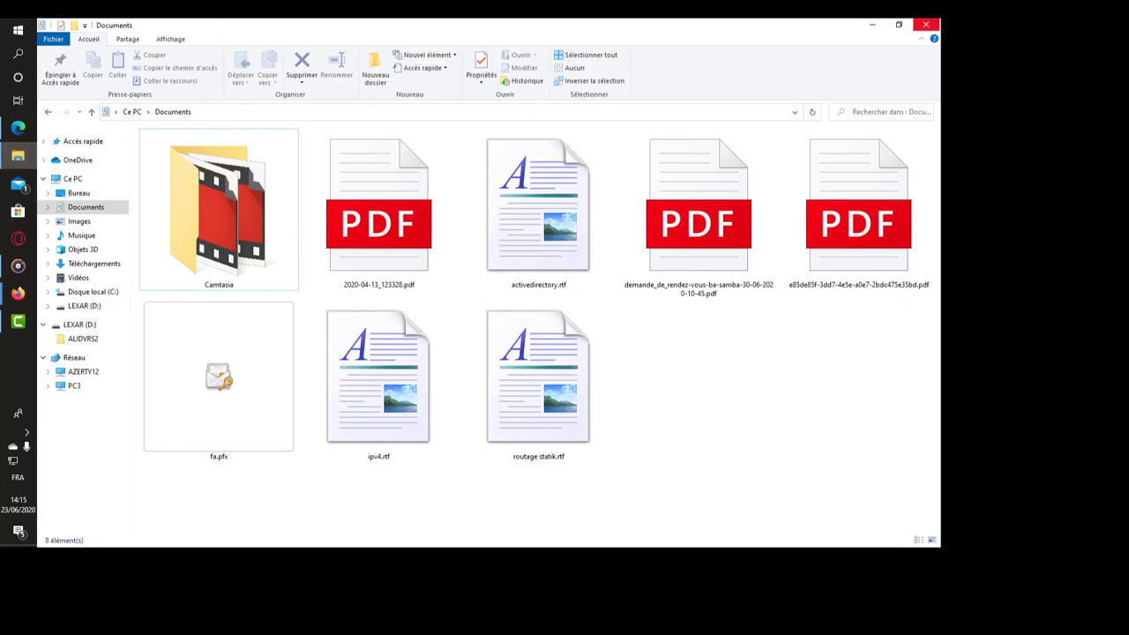
{"action": "left_click", "coordinate": [922, 24]}
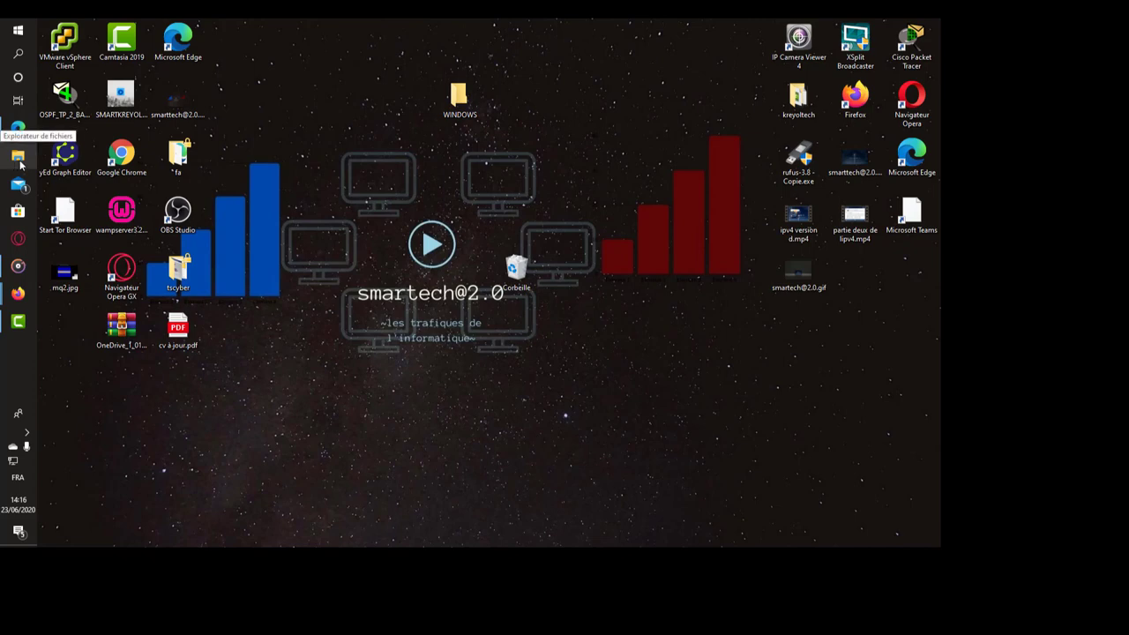
- Open a new File Explorer window and view the folders and drives under Ce PC, including Disque local (C:)
{"action": "left_click", "coordinate": [20, 161]}
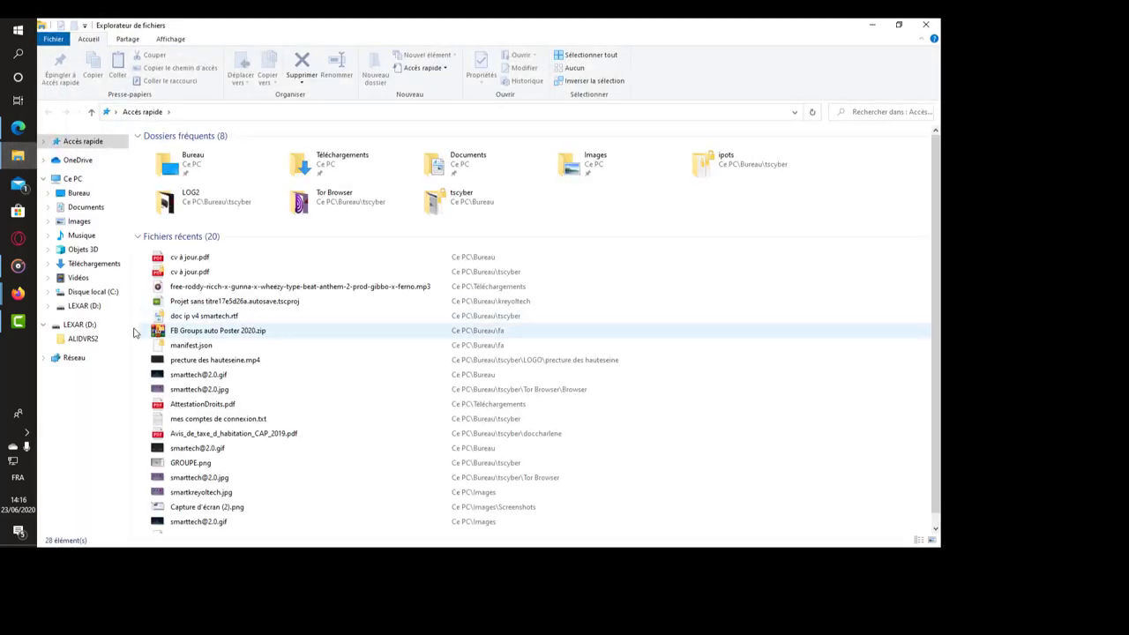
{"action": "left_click", "coordinate": [75, 179]}
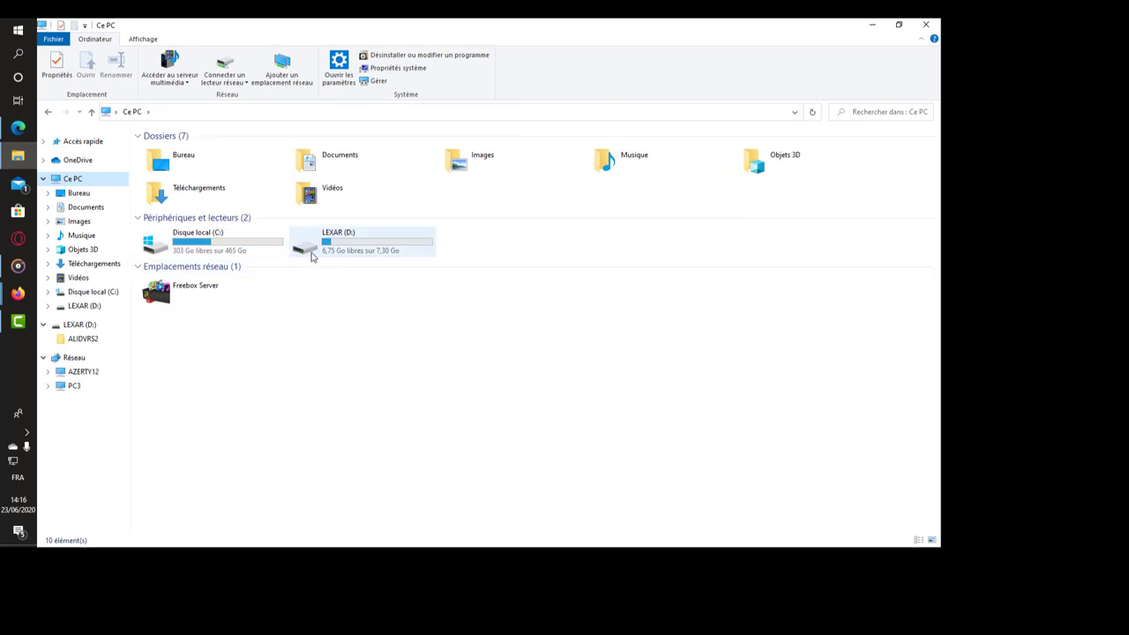
{"action": "mouse_move", "coordinate": [222, 247]}
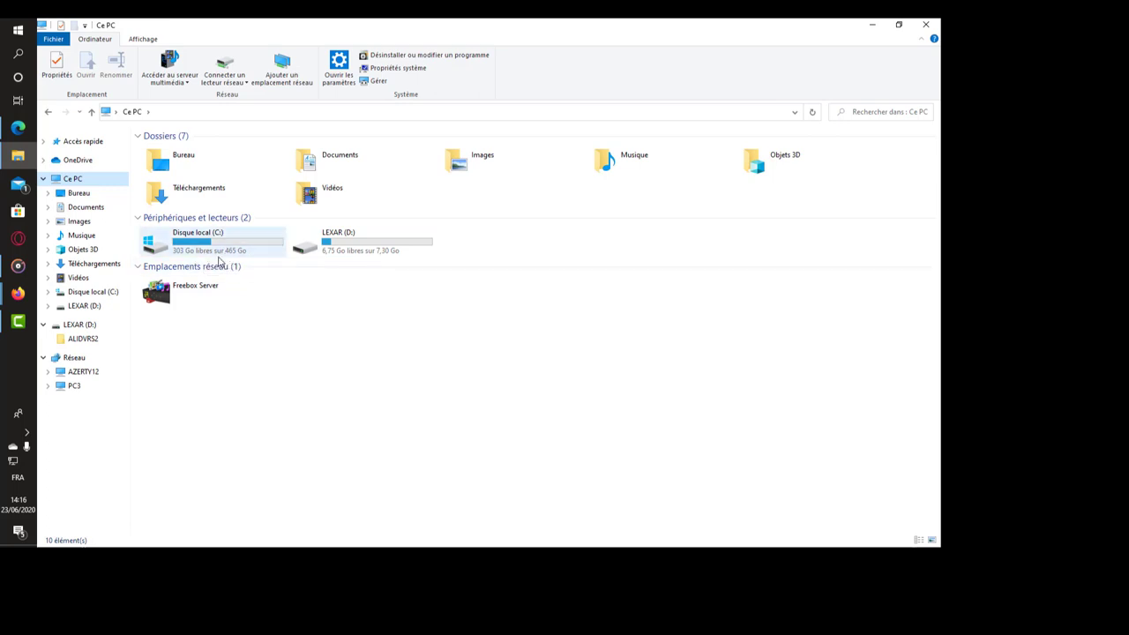
- View the contents of the Bureau folder under Ce PC, compare them with the desktop icons, and return to Ce PC
{"action": "mouse_move", "coordinate": [178, 256]}
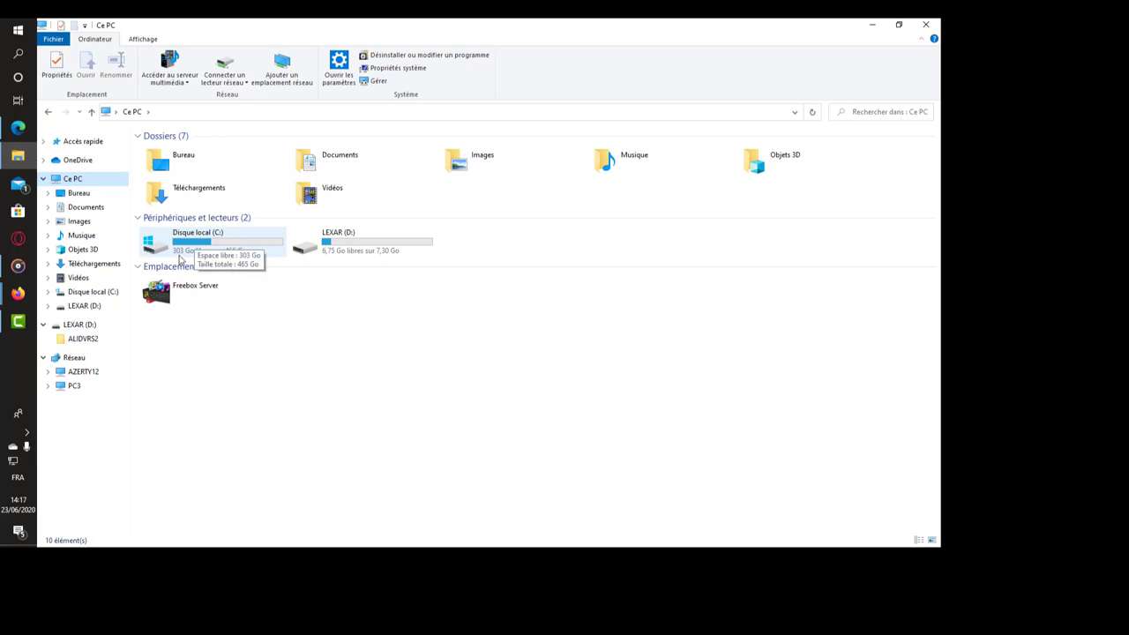
{"action": "left_click", "coordinate": [195, 161]}
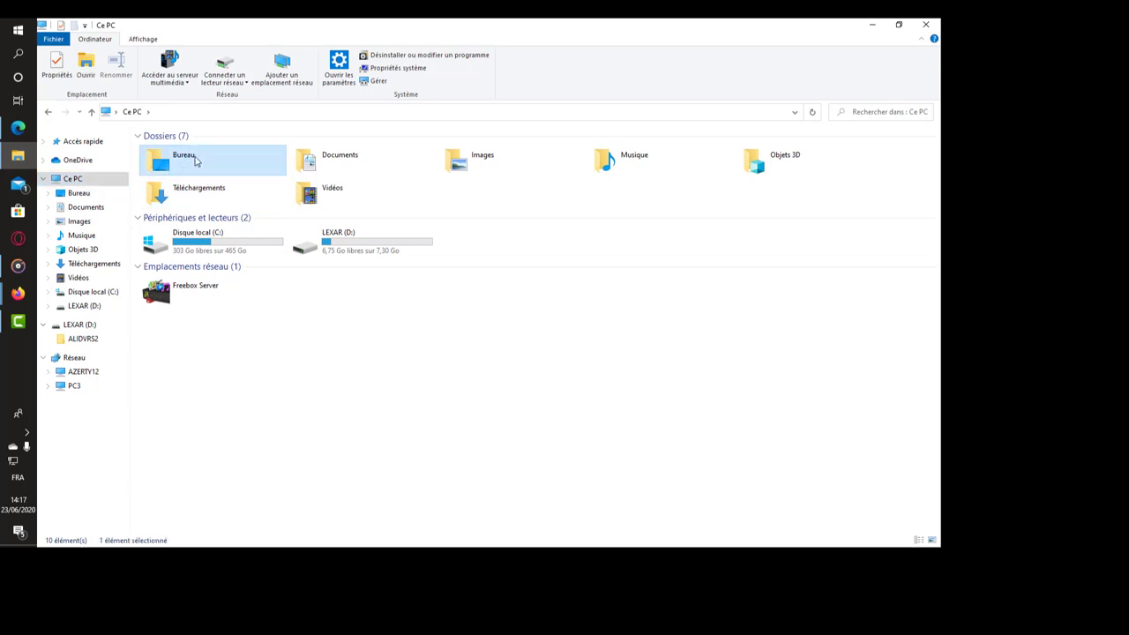
{"action": "double_click", "coordinate": [196, 161]}
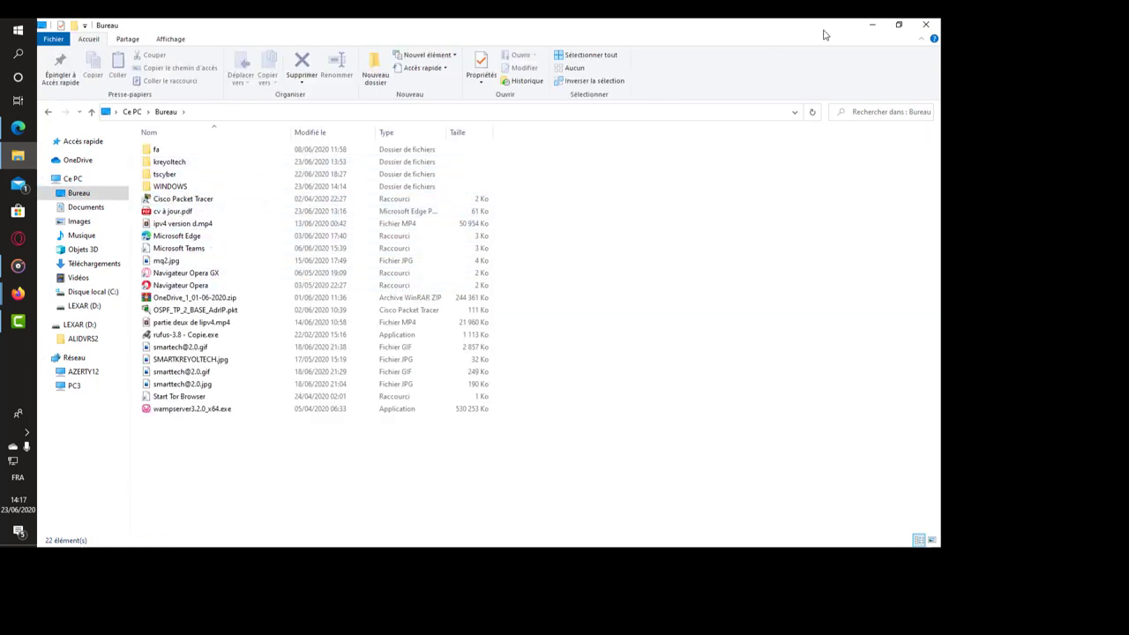
{"action": "left_click_drag", "start_coordinate": [193, 443], "coordinate": [177, 157]}
{"action": "left_click", "coordinate": [610, 309]}
{"action": "left_click", "coordinate": [872, 25]}
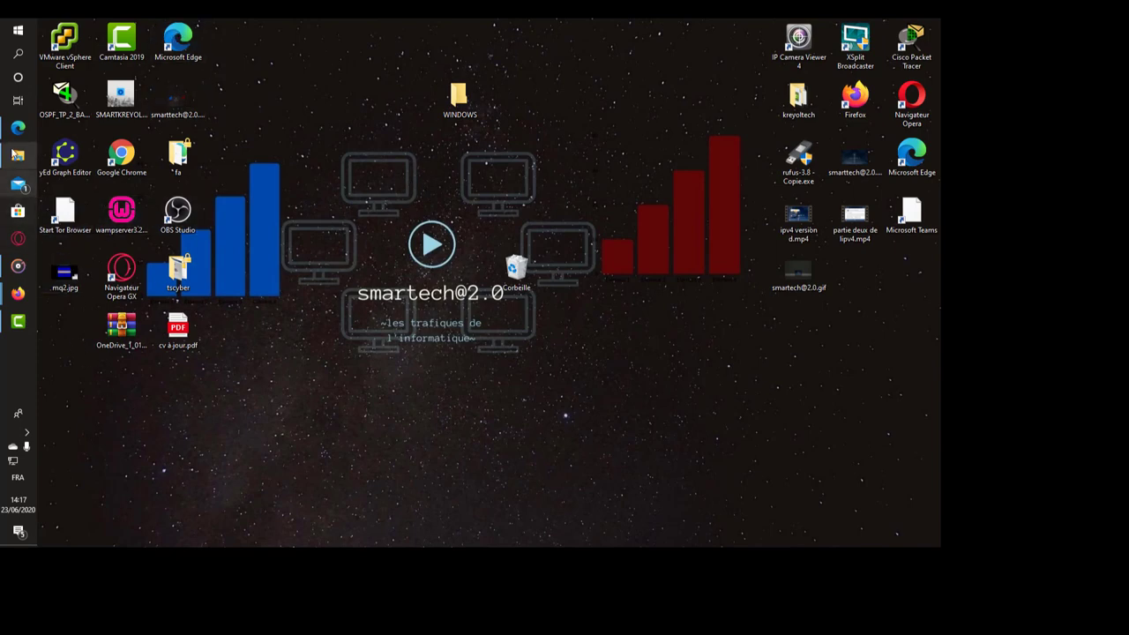
{"action": "left_click", "coordinate": [18, 156]}
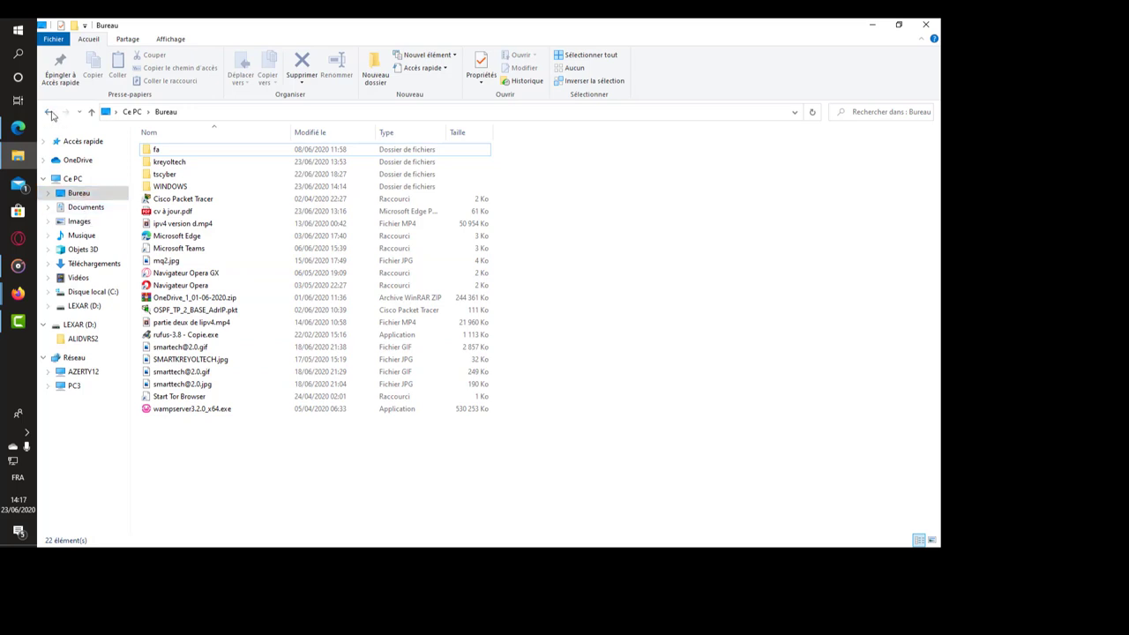
{"action": "left_click", "coordinate": [48, 112]}
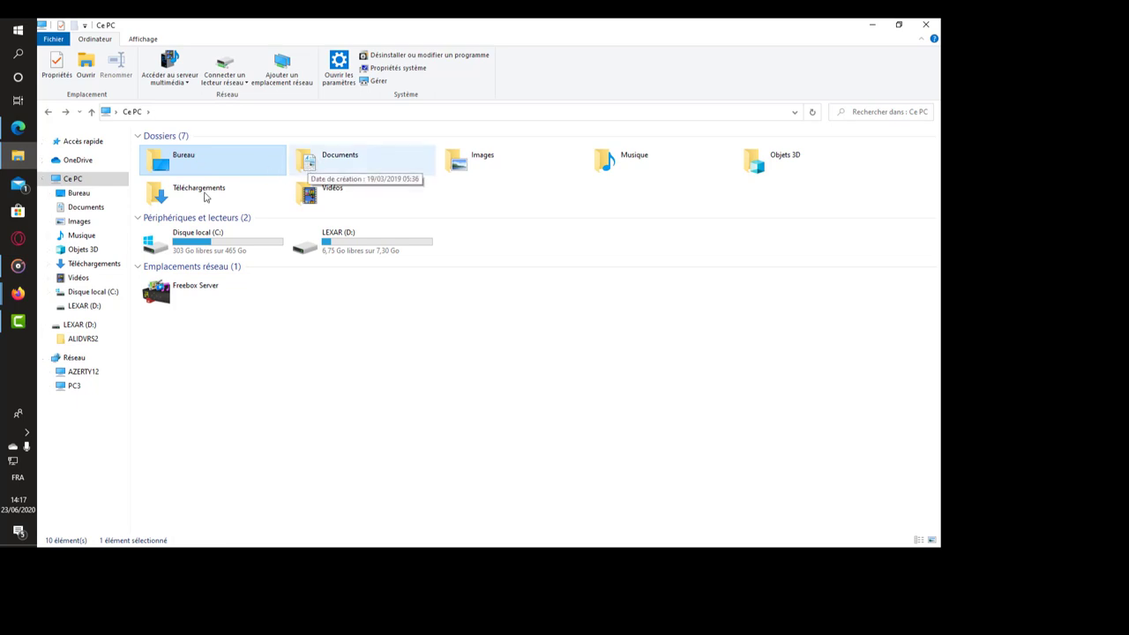
- View the contents of the Documents folder and return to Ce PC
{"action": "left_click", "coordinate": [93, 210]}
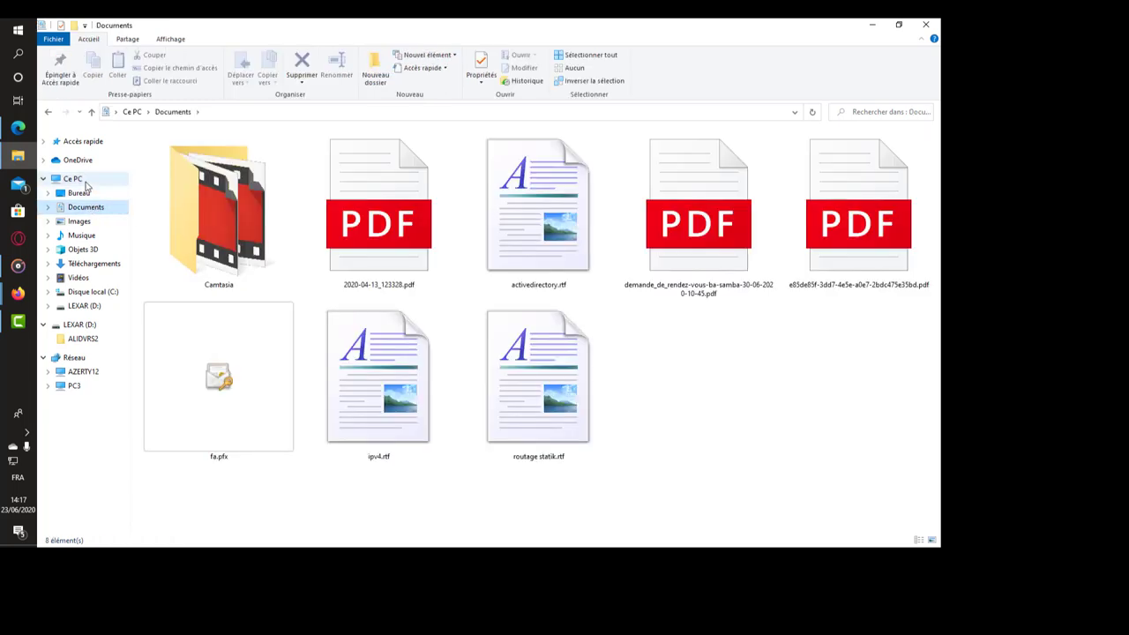
{"action": "left_click", "coordinate": [48, 113]}
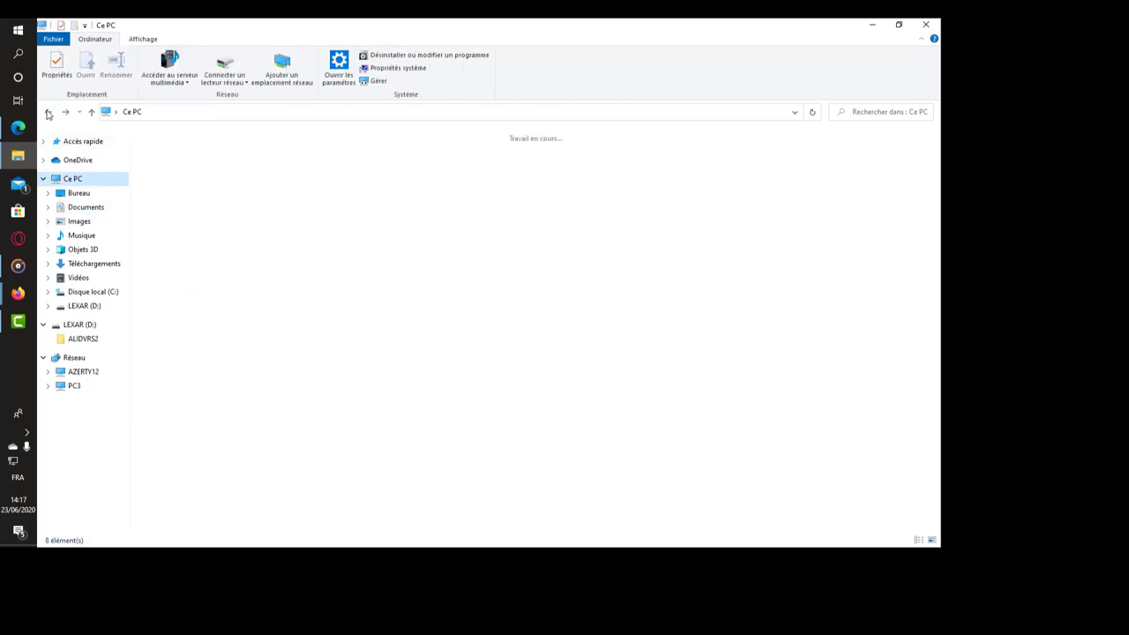
{"action": "double_click", "coordinate": [337, 159]}
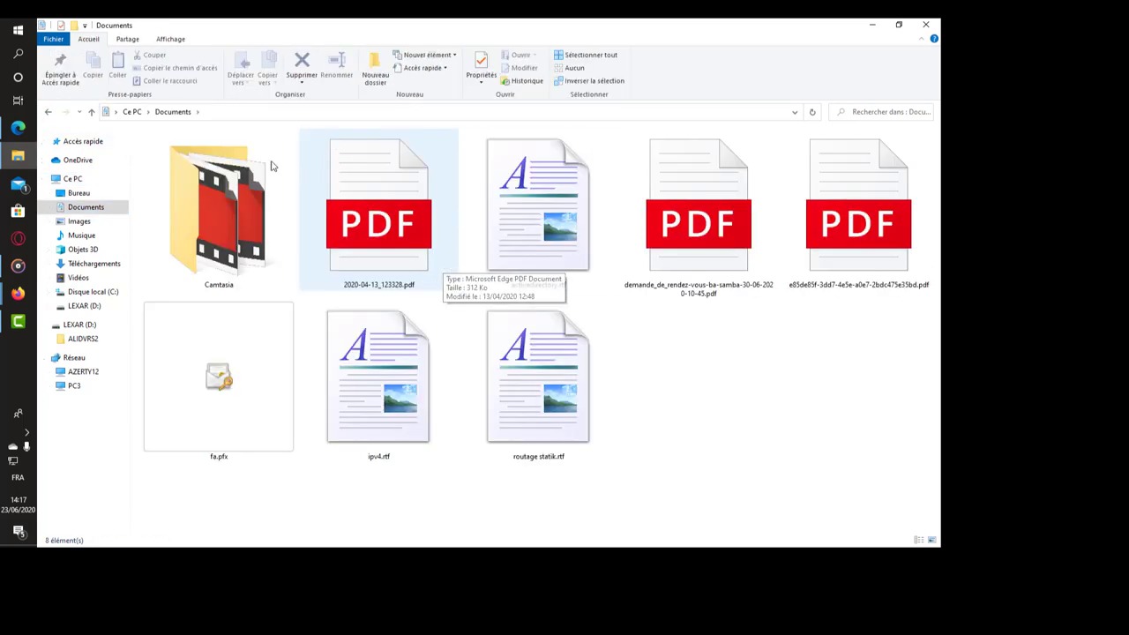
{"action": "left_click", "coordinate": [49, 112]}
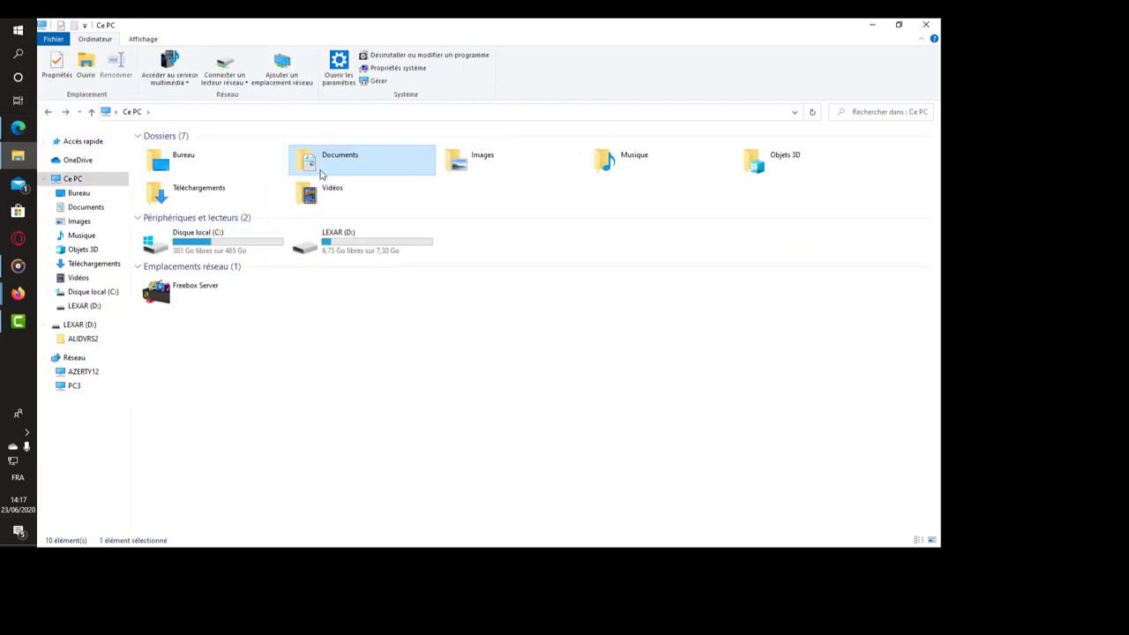
- Open the Documents folder and copy the file fa.pfx
{"action": "double_click", "coordinate": [321, 167]}
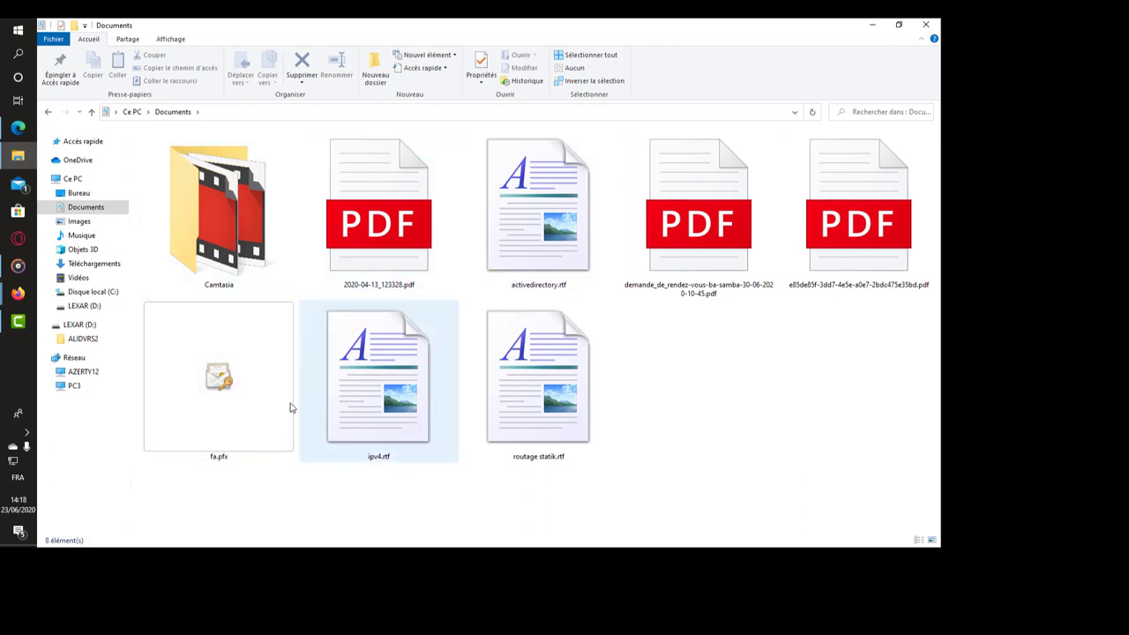
{"action": "mouse_move", "coordinate": [257, 428]}
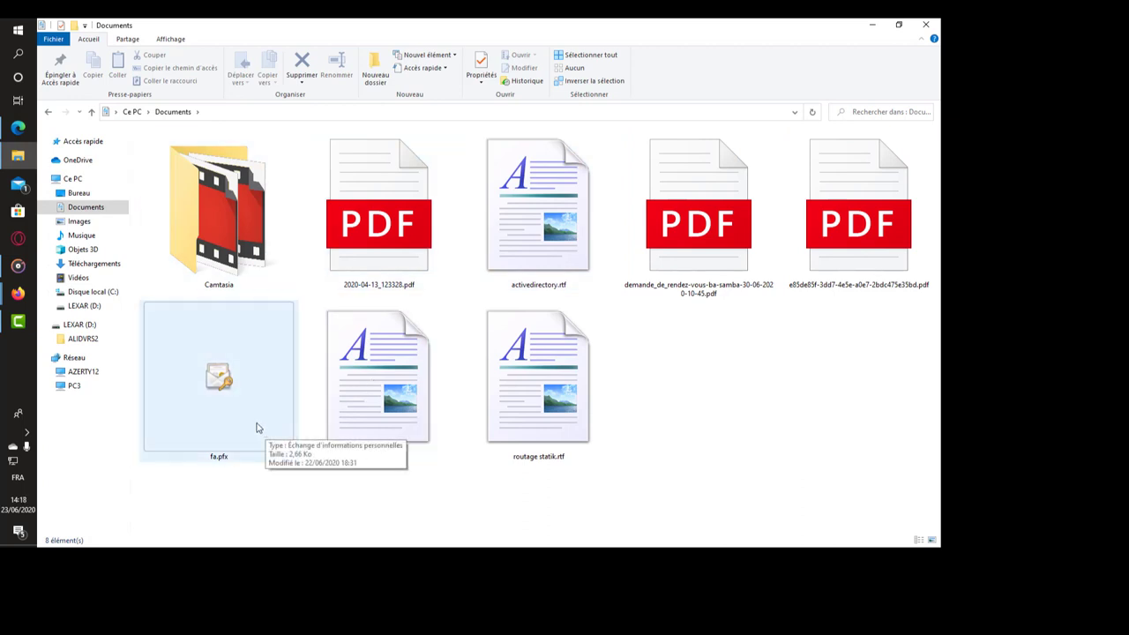
{"action": "right_click", "coordinate": [229, 381]}
{"action": "left_click", "coordinate": [350, 503]}
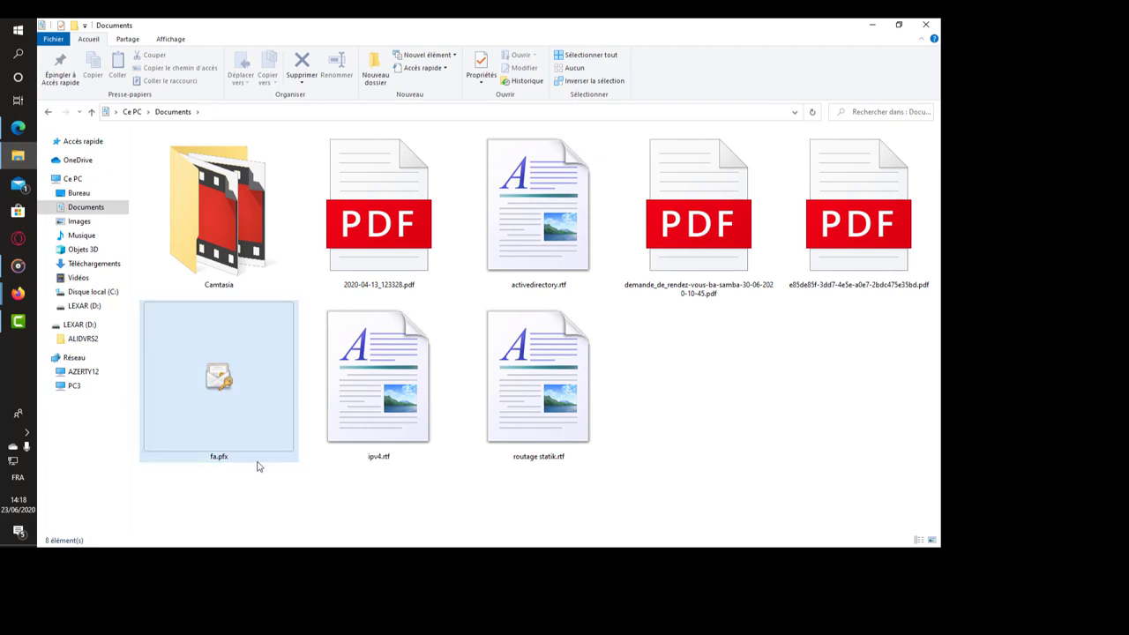
{"action": "mouse_move", "coordinate": [258, 467]}
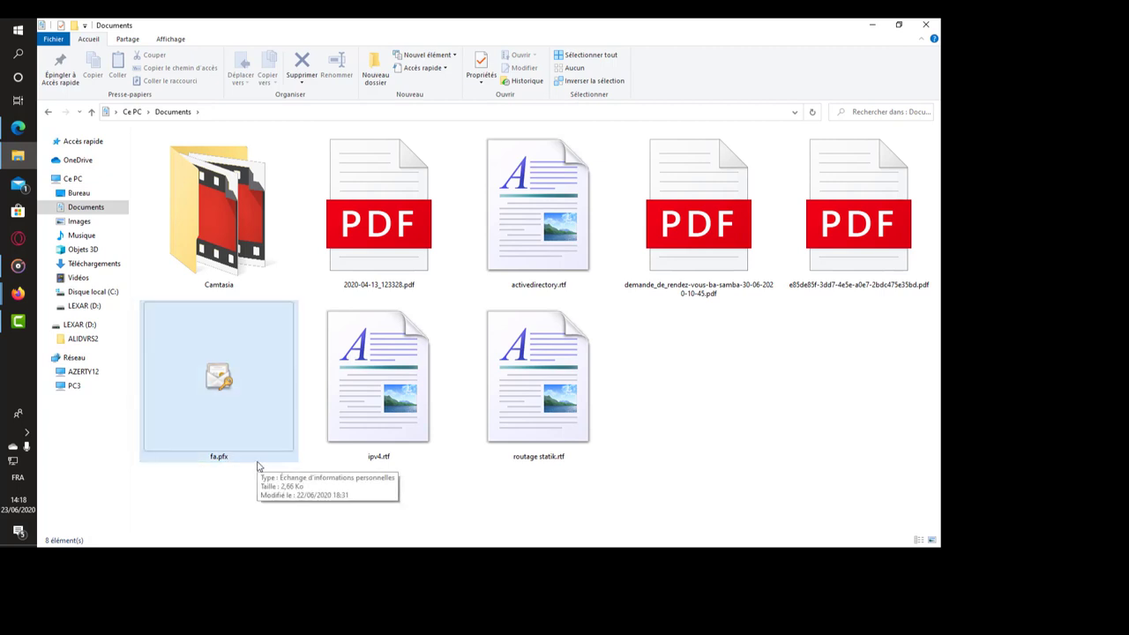
{"action": "right_click", "coordinate": [237, 408]}
{"action": "left_click", "coordinate": [270, 339]}
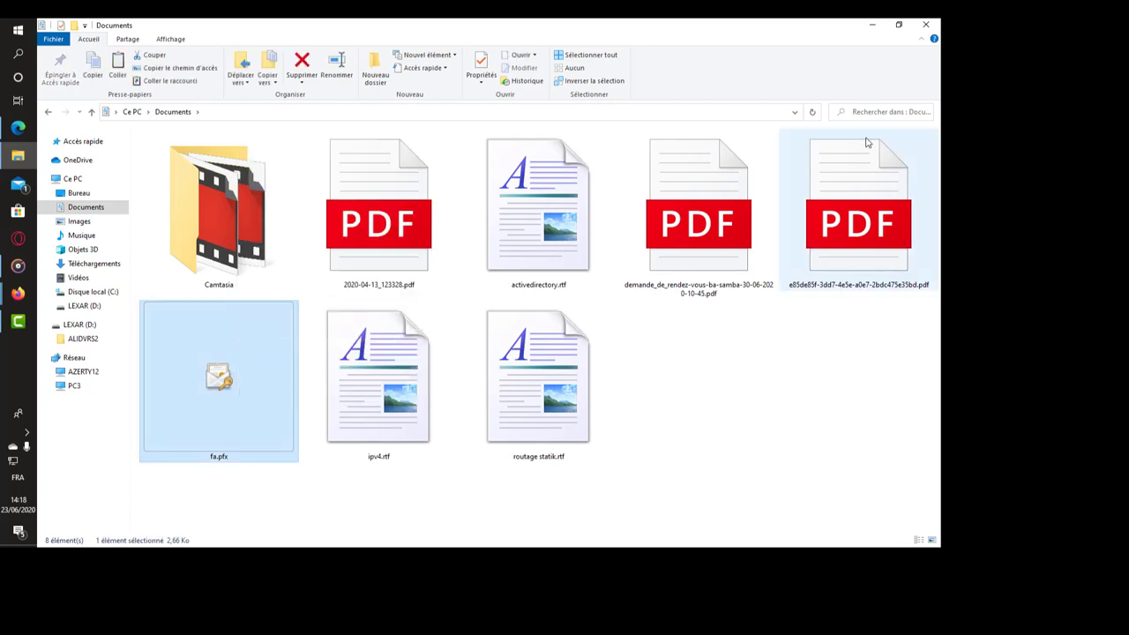
- Paste fa.pfx onto the desktop and place its icon directly below cv à jour.pdf
{"action": "left_click", "coordinate": [873, 24]}
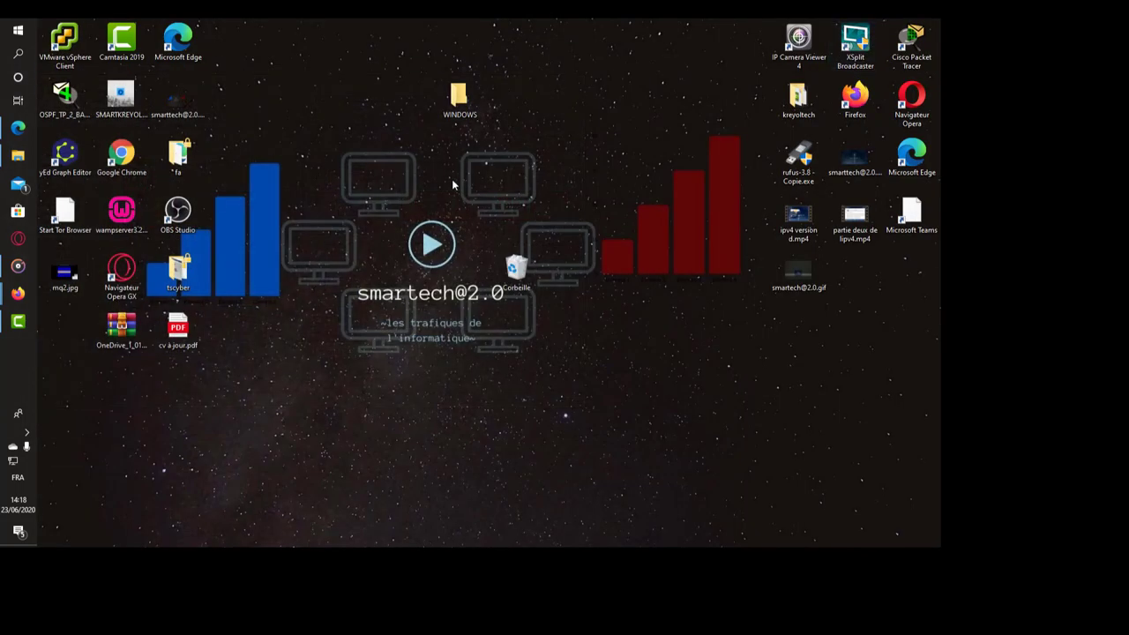
{"action": "right_click", "coordinate": [452, 172]}
{"action": "left_click", "coordinate": [488, 230]}
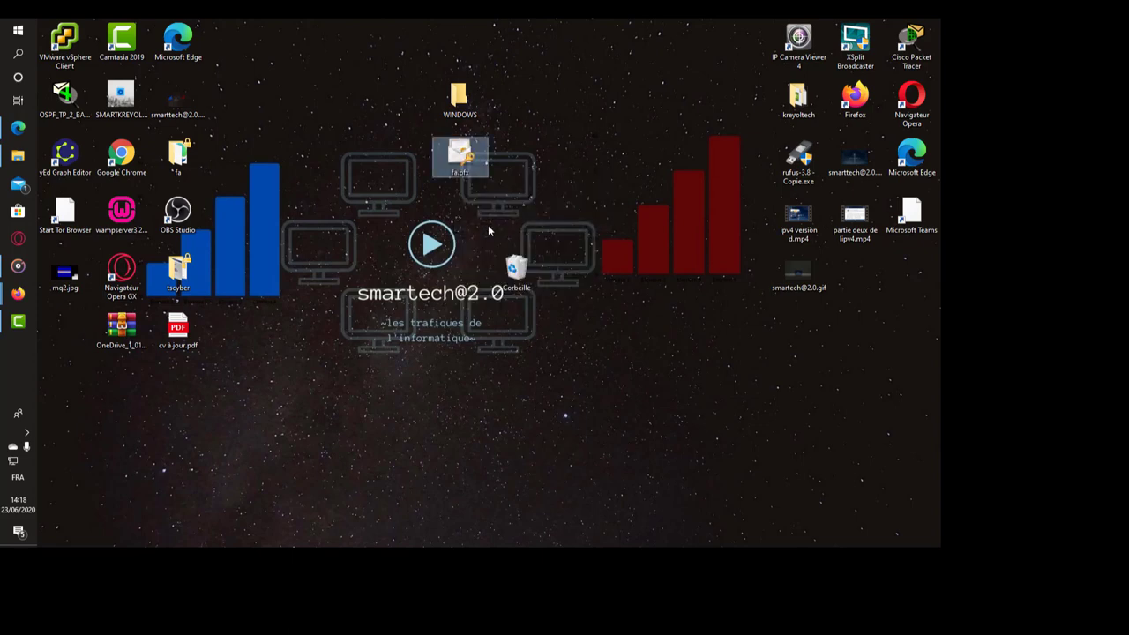
{"action": "left_click_drag", "start_coordinate": [461, 159], "coordinate": [235, 312]}
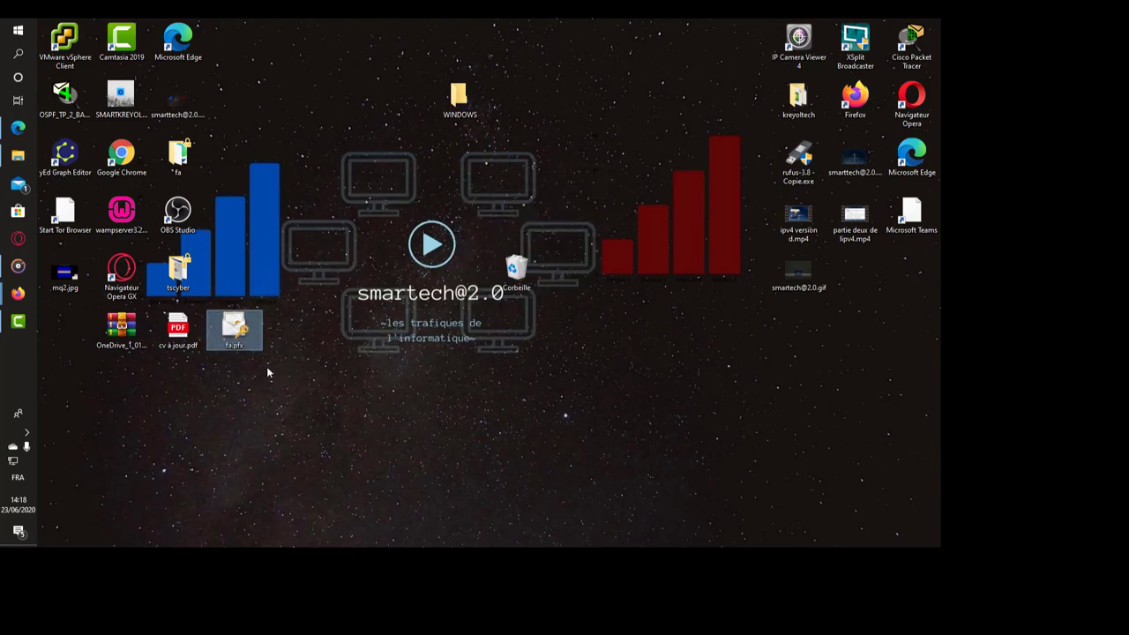
{"action": "left_click_drag", "start_coordinate": [235, 328], "coordinate": [175, 388]}
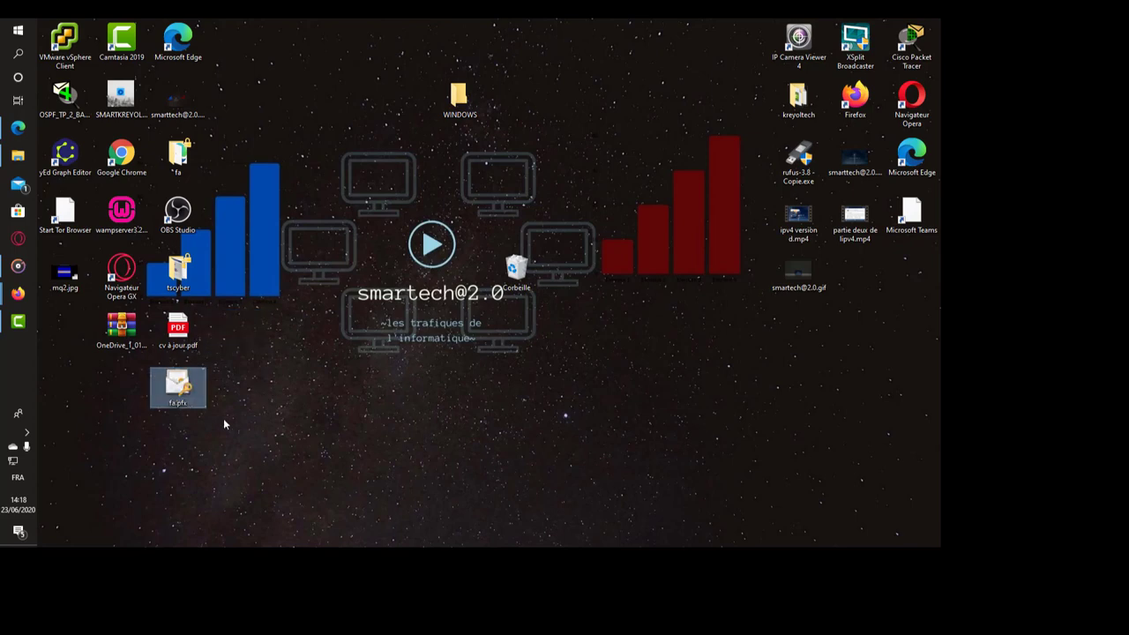
- Examine the Images folder and its Captures d'écran and Images enregistrées subfolders, and return to Ce PC
{"action": "left_click", "coordinate": [18, 155]}
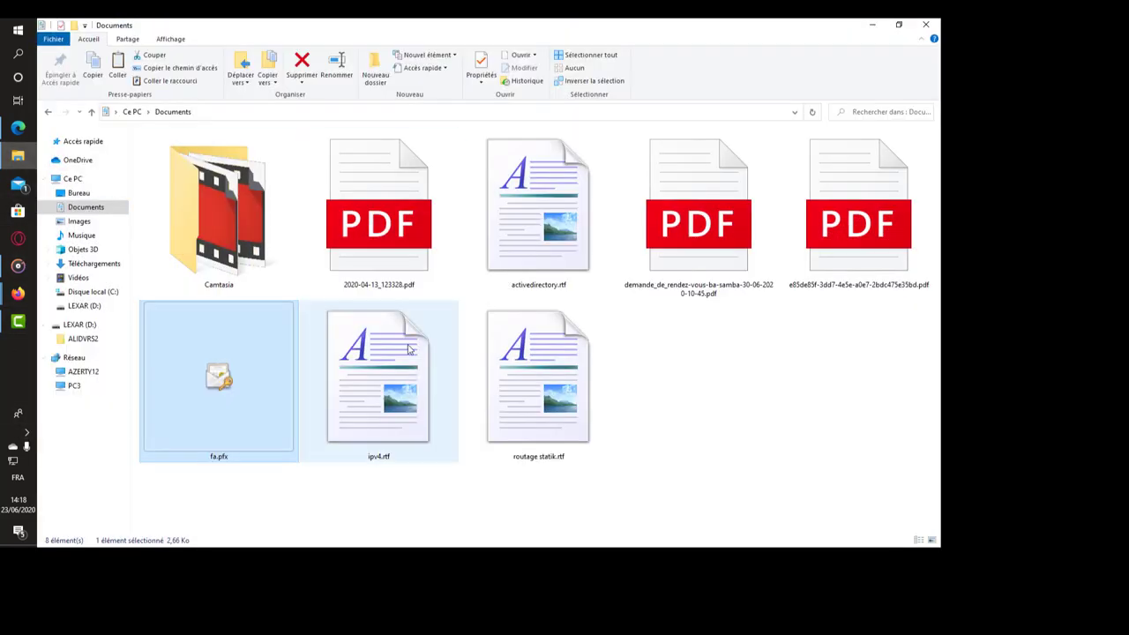
{"action": "left_click", "coordinate": [48, 112]}
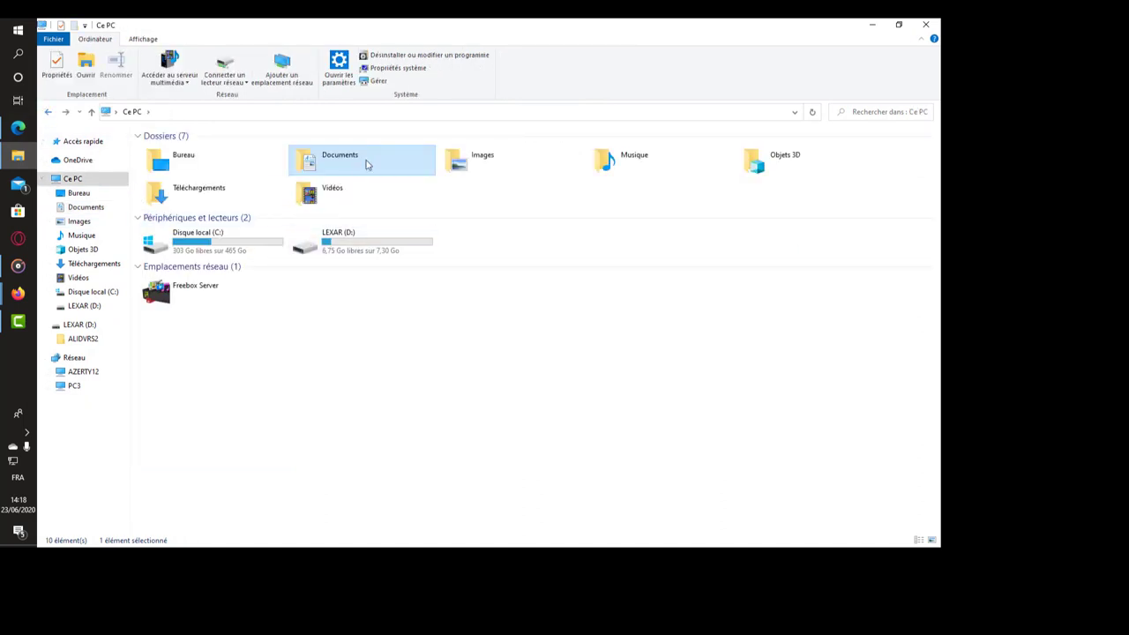
{"action": "double_click", "coordinate": [461, 166]}
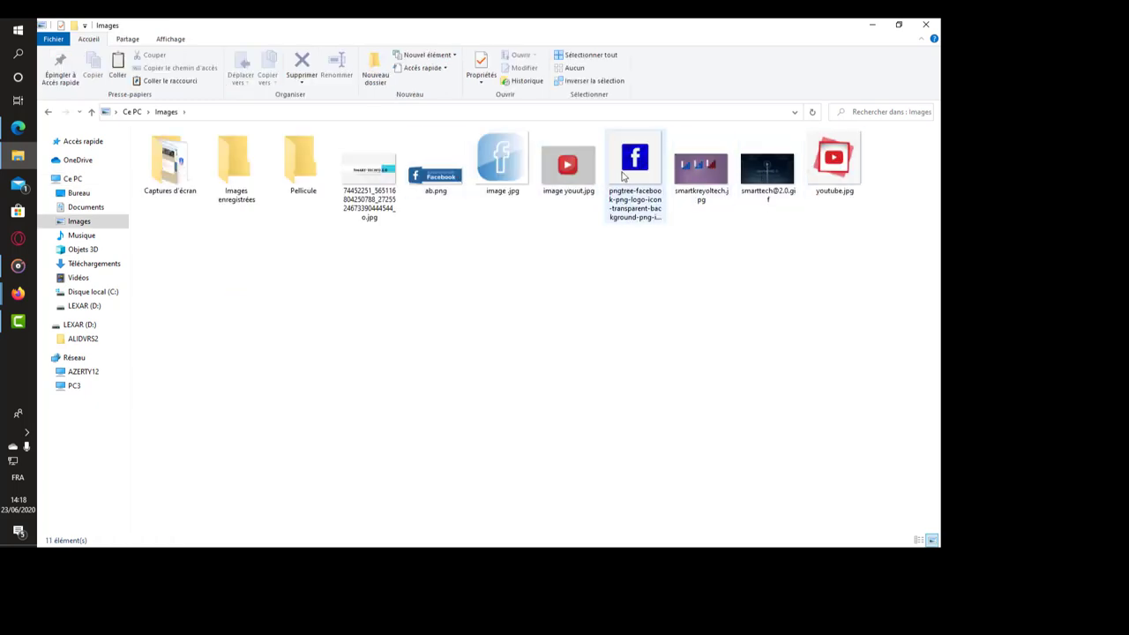
{"action": "double_click", "coordinate": [177, 169]}
{"action": "scroll", "coordinate": [432, 309], "scroll_direction": "down", "scroll_amount": 5}
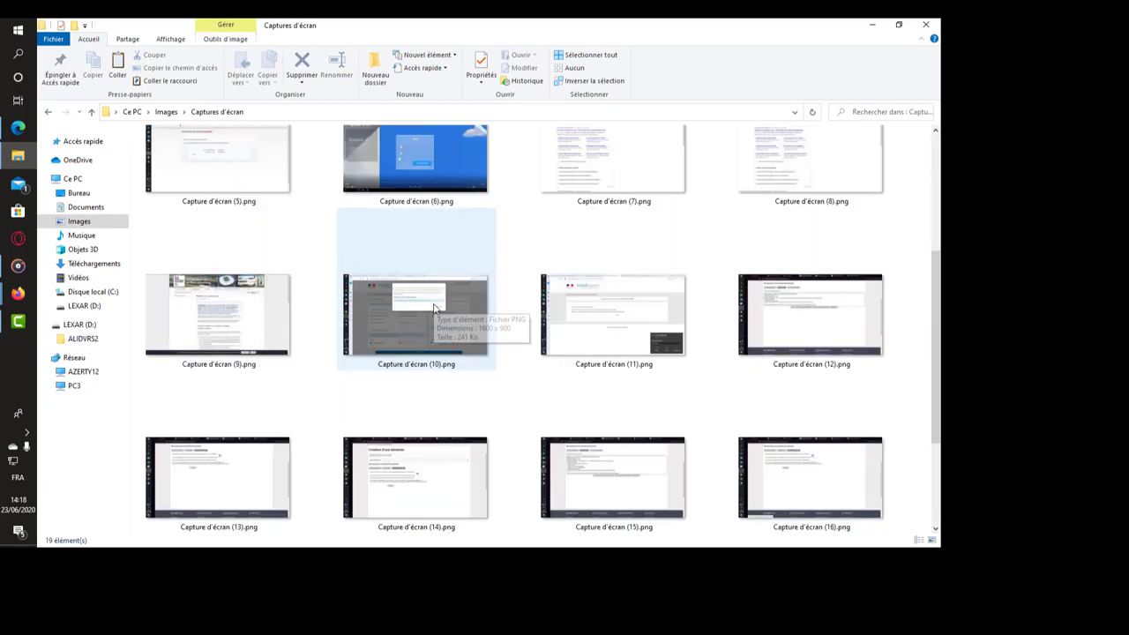
{"action": "scroll", "coordinate": [434, 310], "scroll_direction": "up", "scroll_amount": 5}
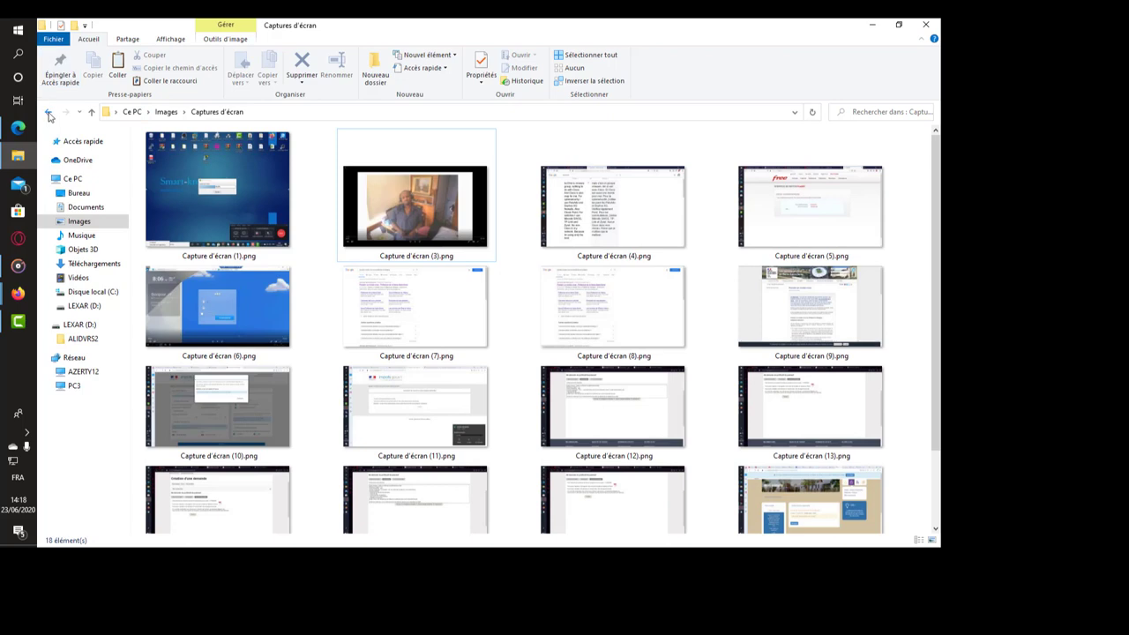
{"action": "left_click", "coordinate": [50, 112]}
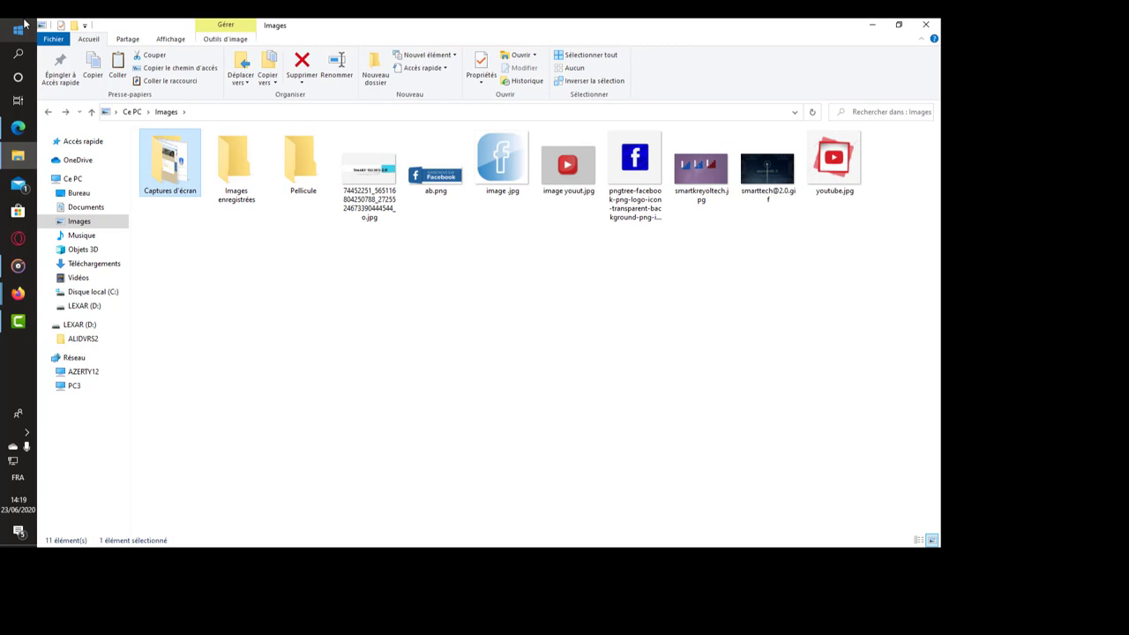
{"action": "double_click", "coordinate": [231, 164]}
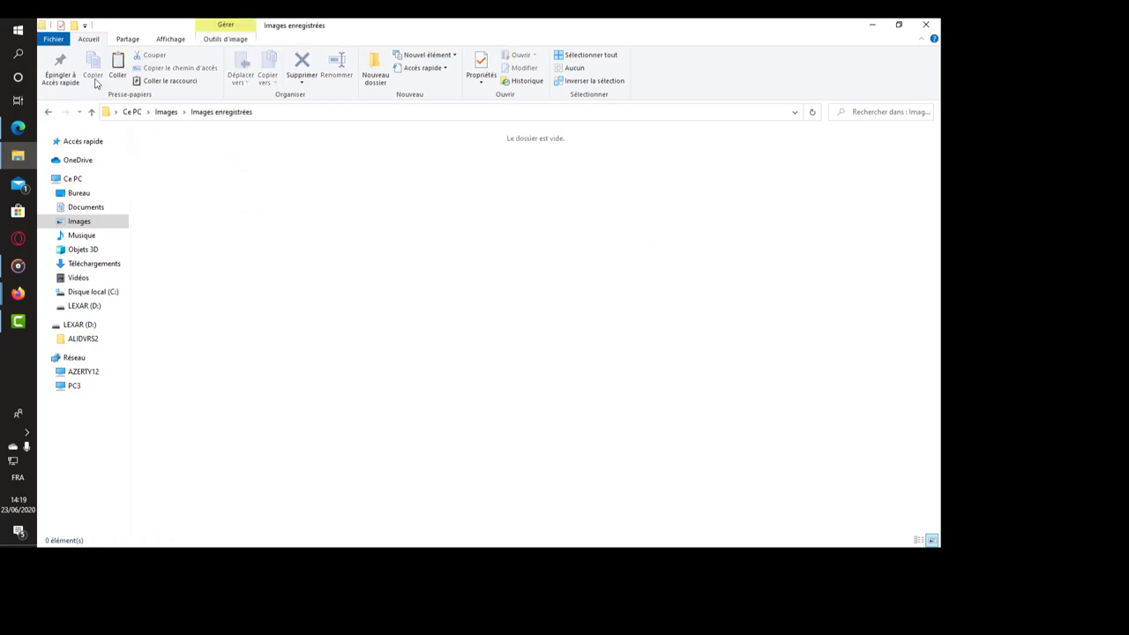
{"action": "left_click", "coordinate": [48, 112]}
{"action": "left_click", "coordinate": [49, 112]}
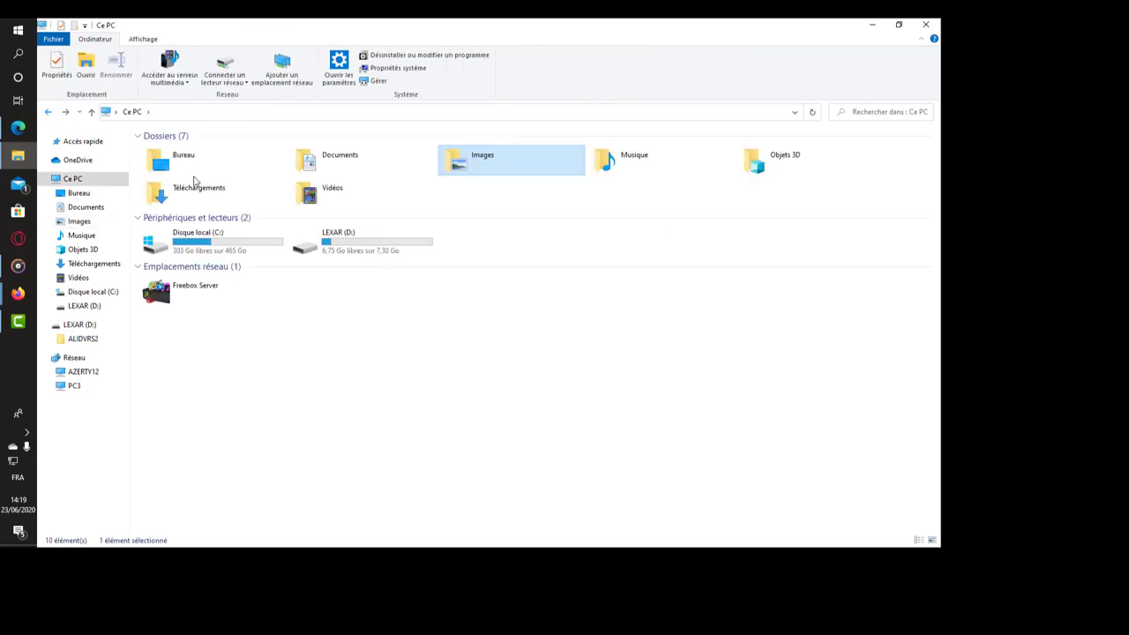
- View the Musique and Objets 3D folders under Ce PC, and open the Vidéos folder
{"action": "left_click", "coordinate": [615, 168]}
{"action": "double_click", "coordinate": [615, 169]}
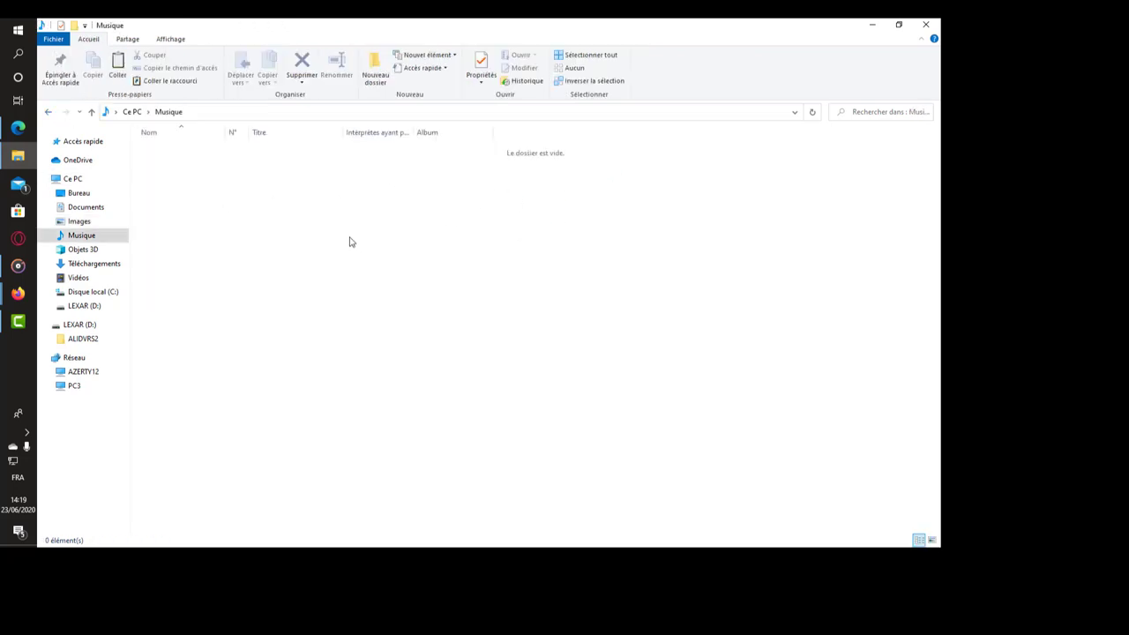
{"action": "left_click", "coordinate": [49, 114]}
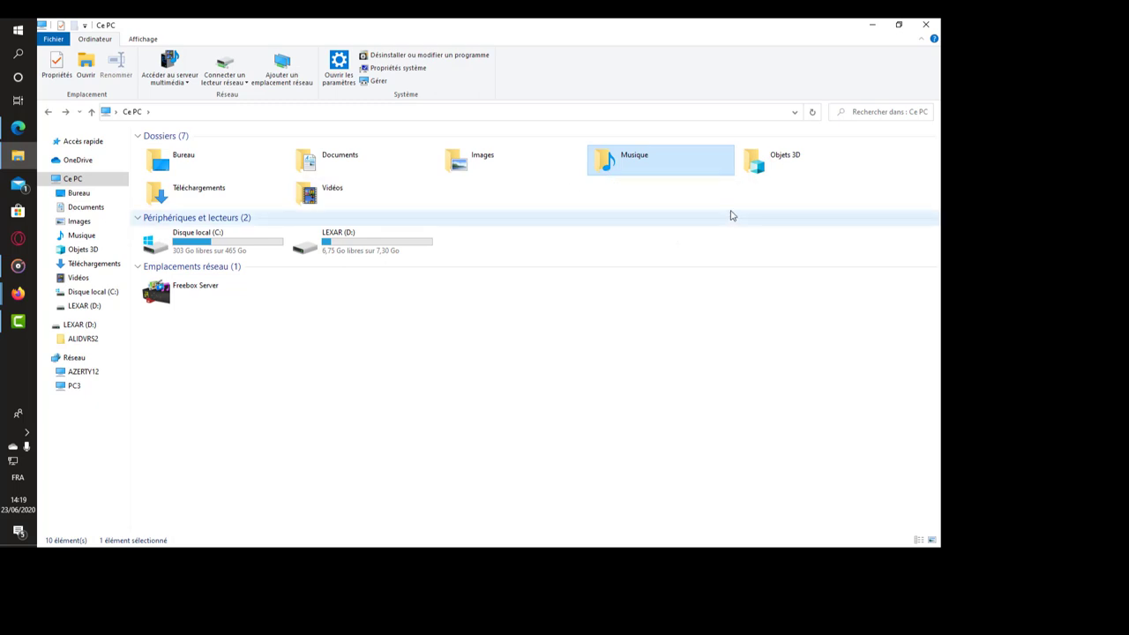
{"action": "left_click", "coordinate": [761, 168]}
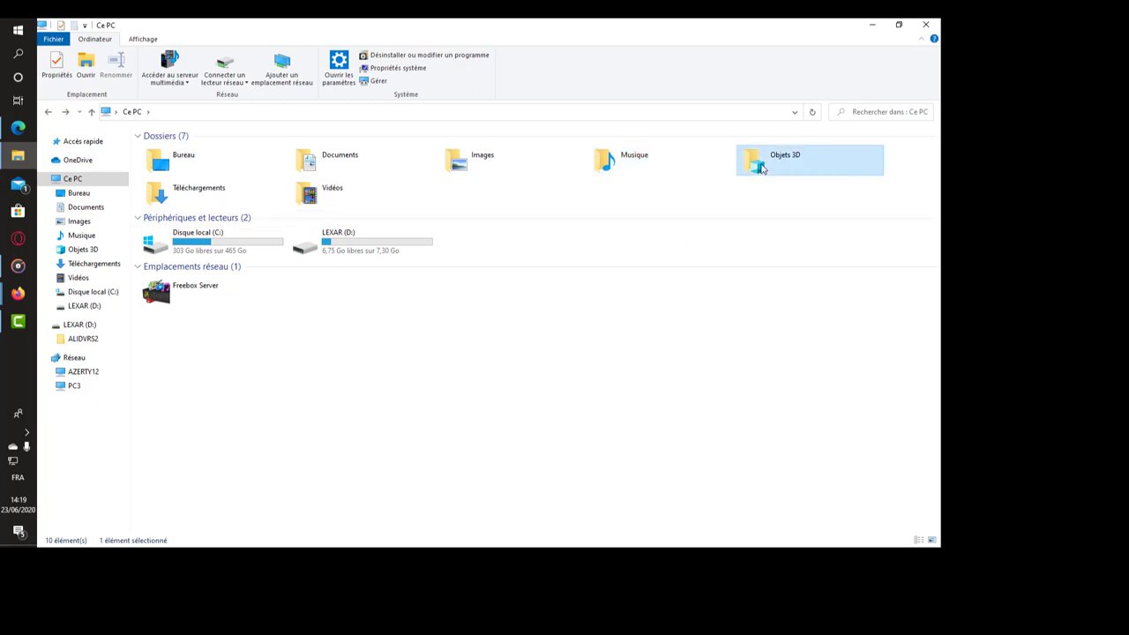
{"action": "double_click", "coordinate": [761, 168]}
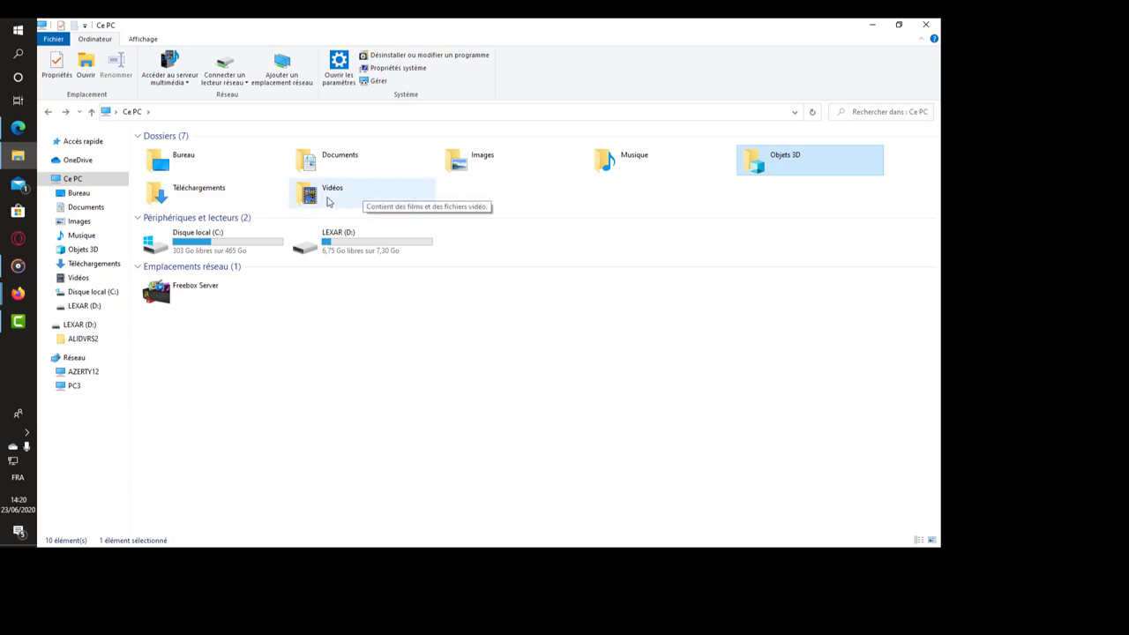
{"action": "double_click", "coordinate": [329, 199]}
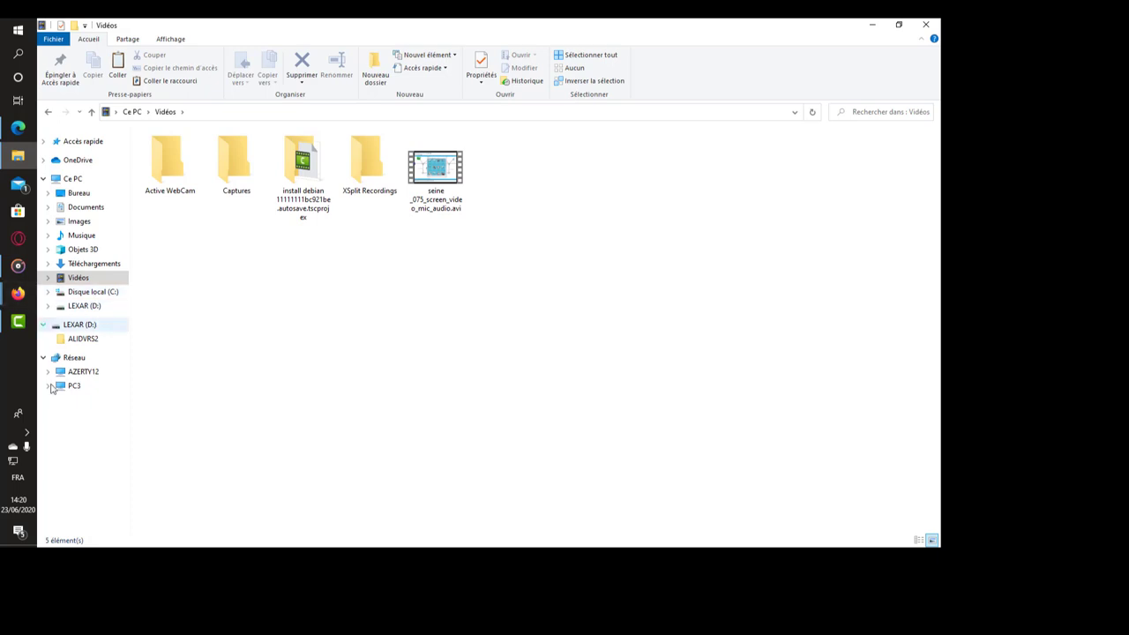
{"action": "left_click", "coordinate": [27, 432]}
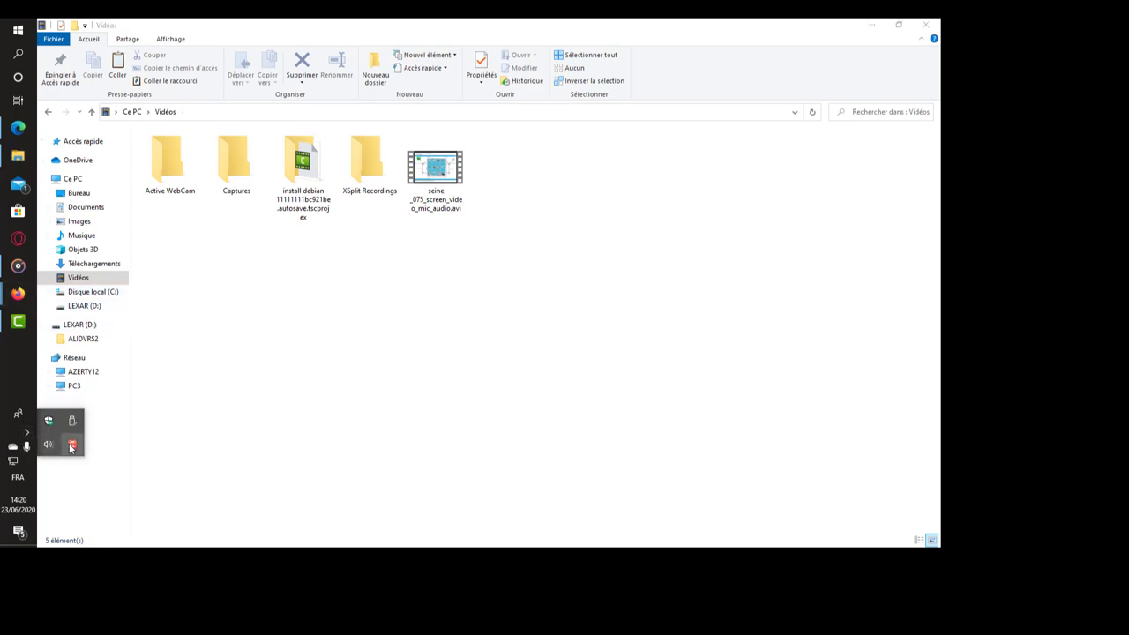
{"action": "left_click", "coordinate": [72, 445]}
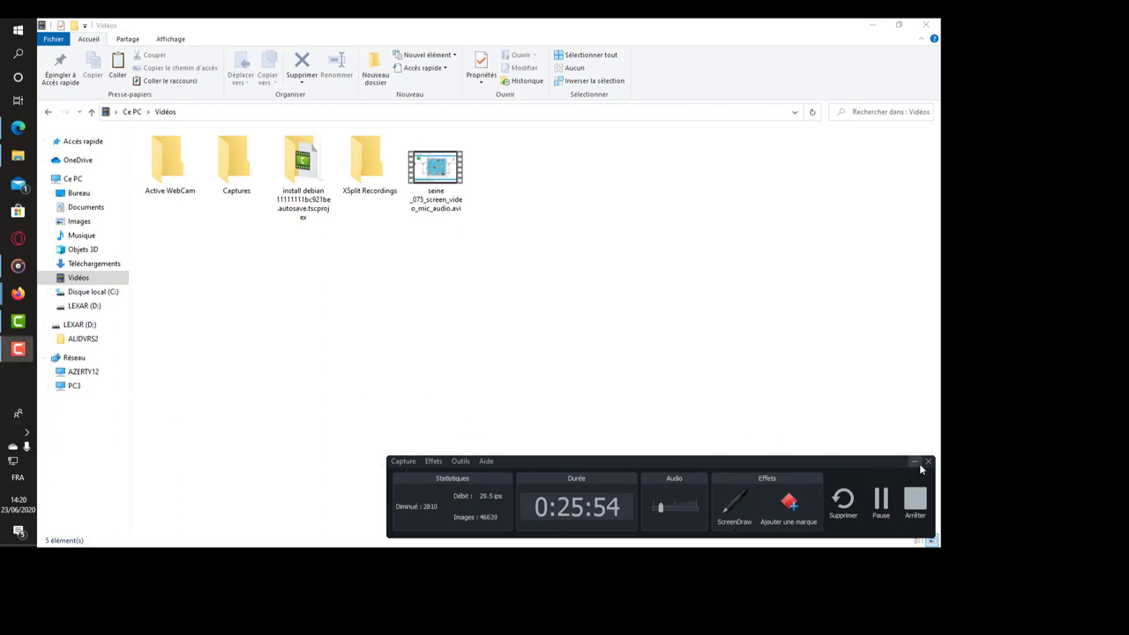
{"action": "left_click", "coordinate": [919, 465]}
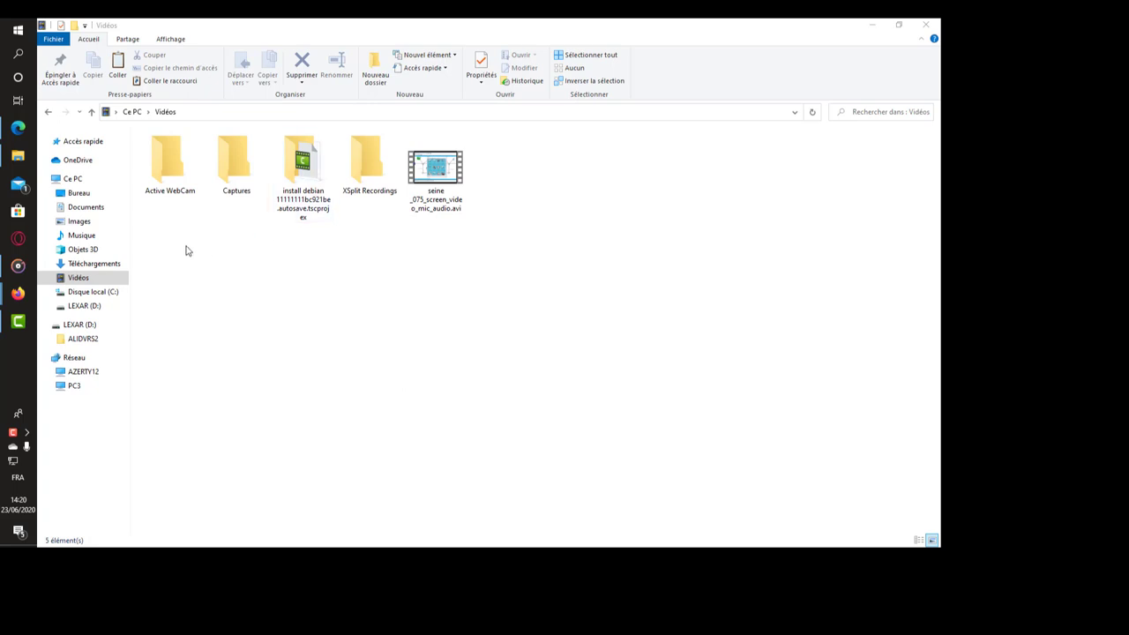
- Return to Ce PC, open the Téléchargements folder and look through its downloaded files from newest to oldest
{"action": "left_click", "coordinate": [48, 113]}
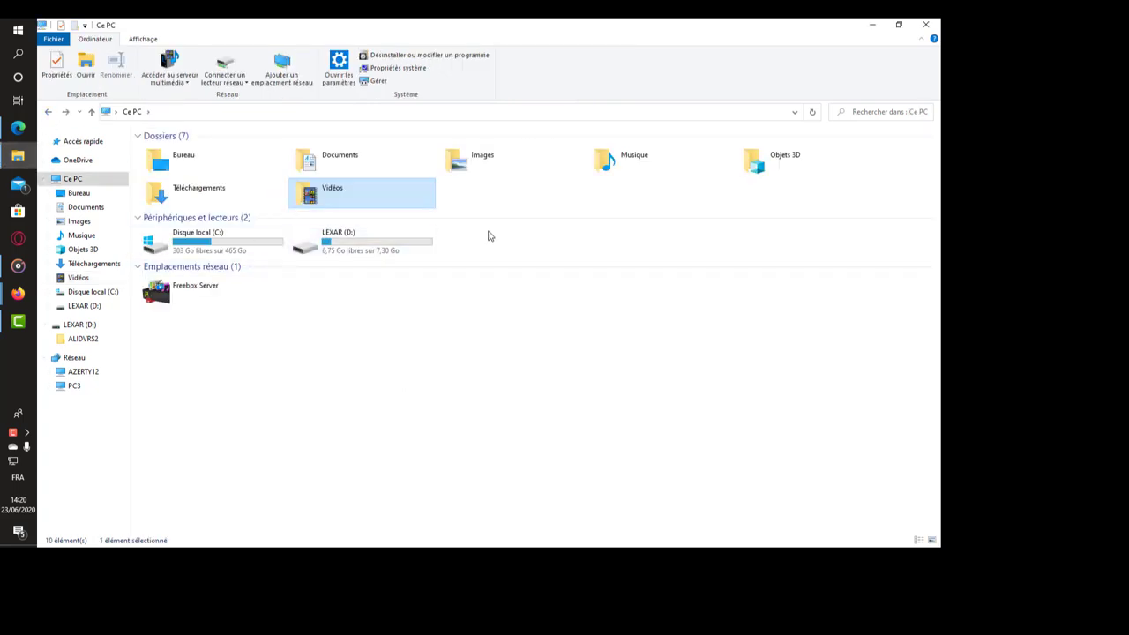
{"action": "double_click", "coordinate": [207, 196]}
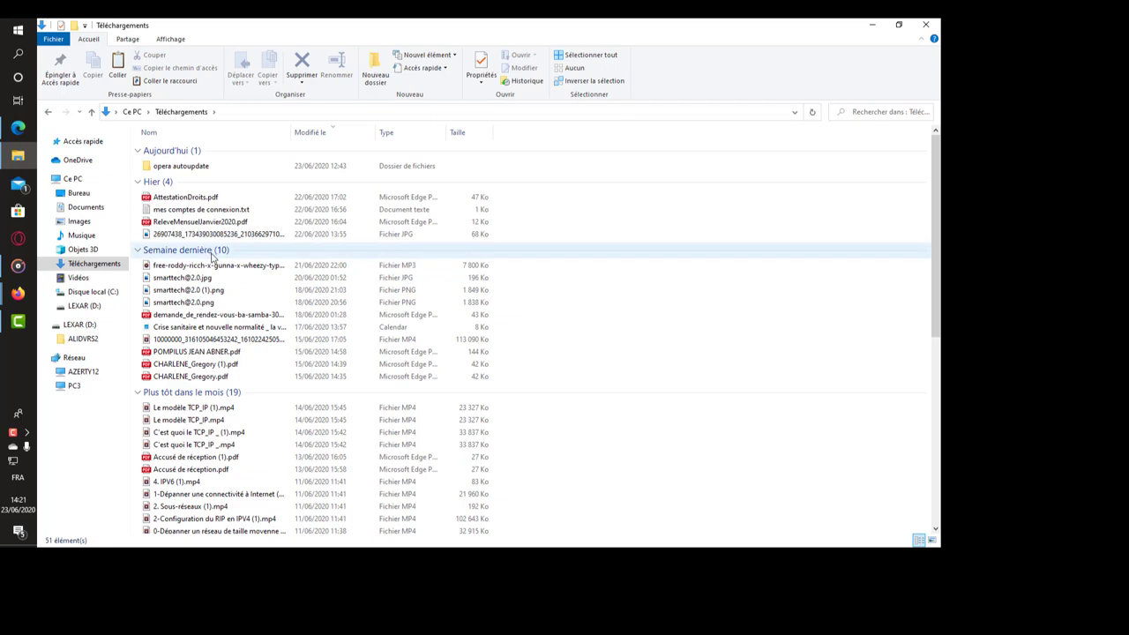
{"action": "scroll", "coordinate": [216, 260], "scroll_direction": "down", "scroll_amount": 1}
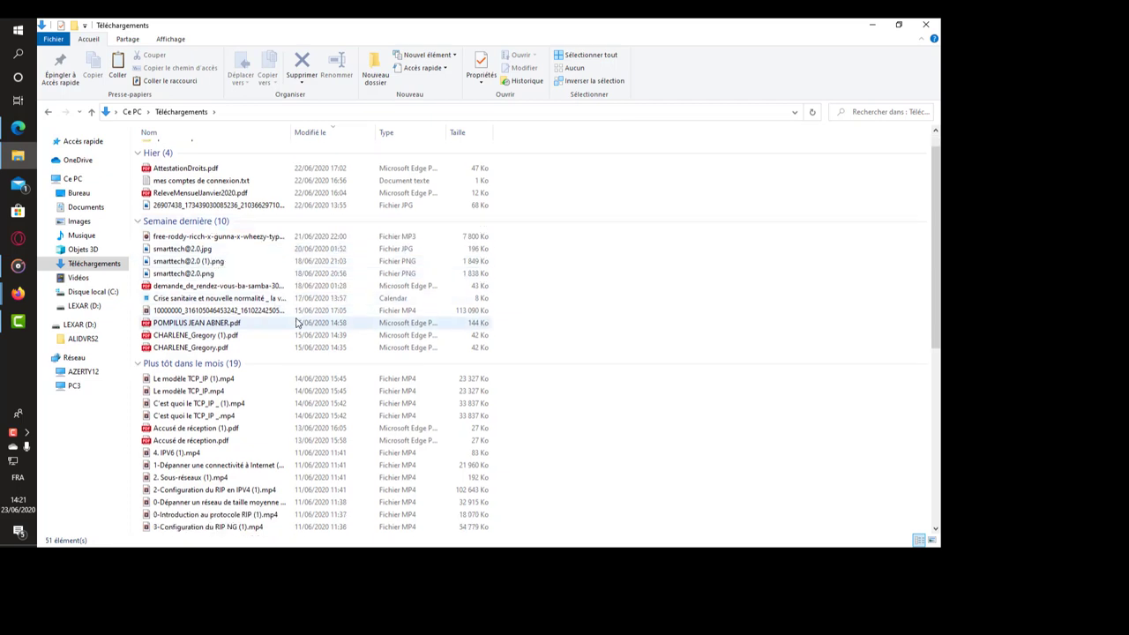
{"action": "scroll", "coordinate": [346, 377], "scroll_direction": "down", "scroll_amount": 4}
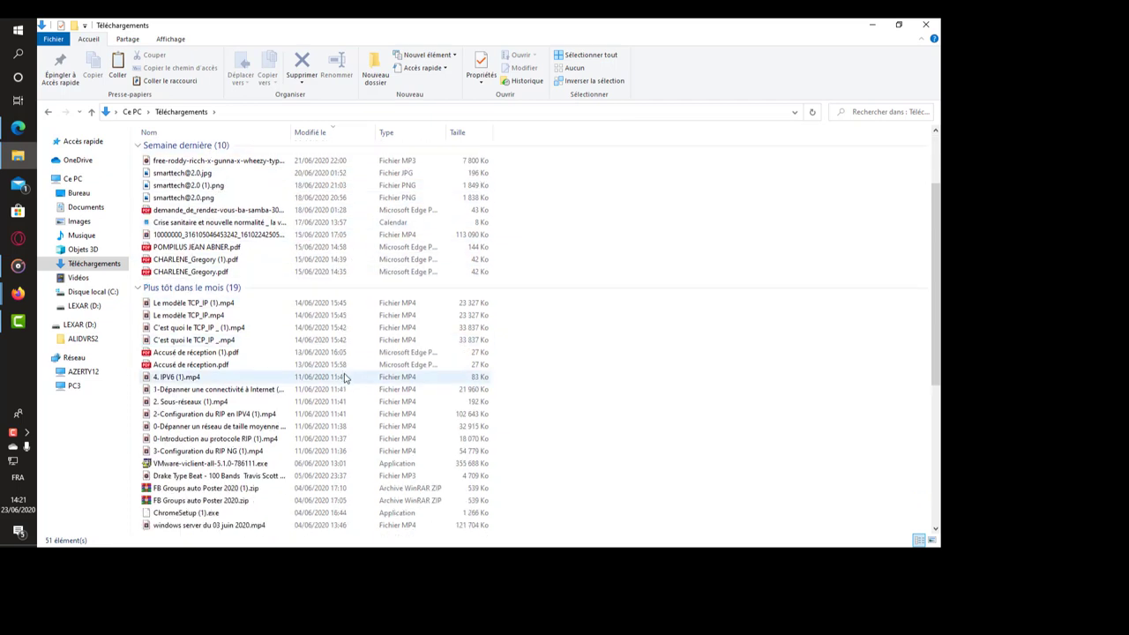
{"action": "scroll", "coordinate": [346, 377], "scroll_direction": "down", "scroll_amount": 4}
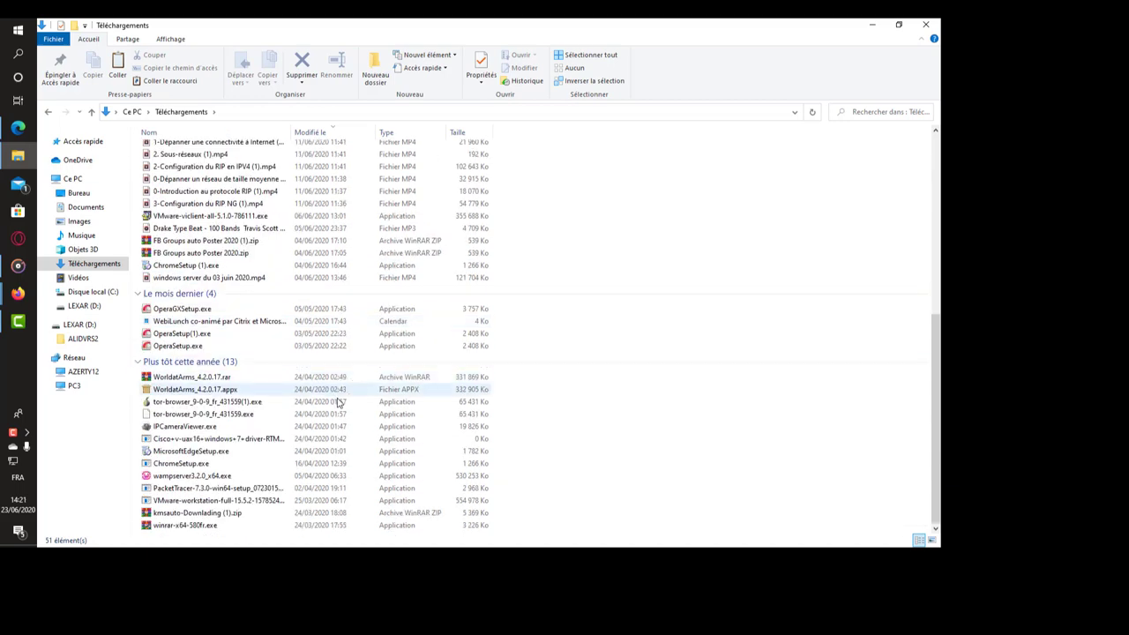
{"action": "scroll", "coordinate": [346, 397], "scroll_direction": "up", "scroll_amount": 5}
{"action": "scroll", "coordinate": [343, 402], "scroll_direction": "up", "scroll_amount": 4}
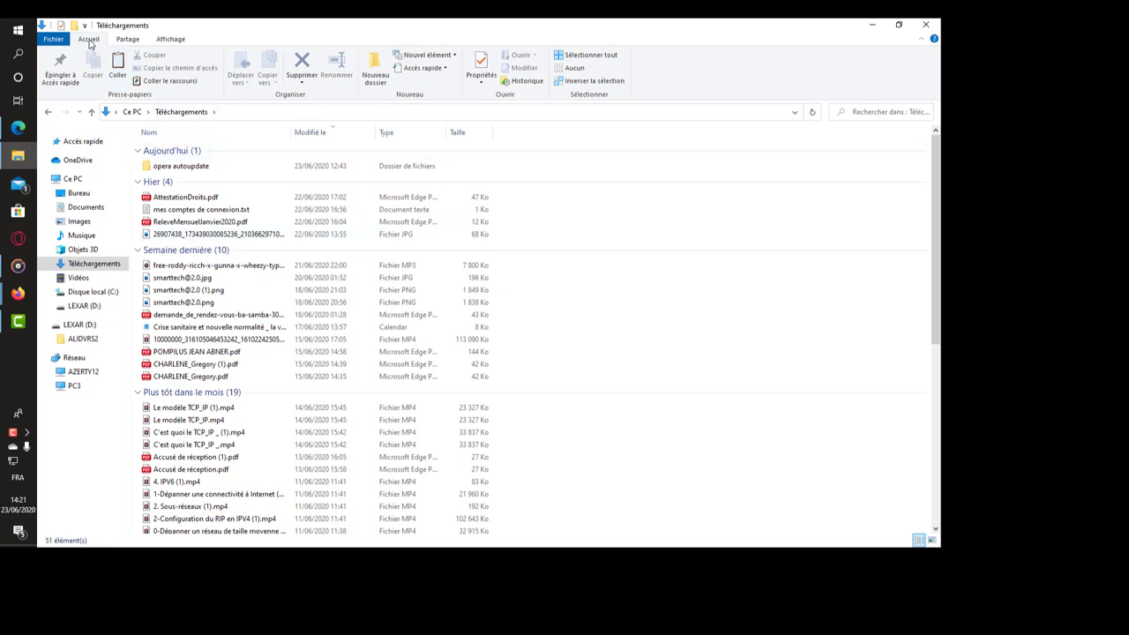
- Collapse the File Explorer ribbon, reopen Téléchargements from Ce PC and display its files as very large icons
{"action": "double_click", "coordinate": [89, 40]}
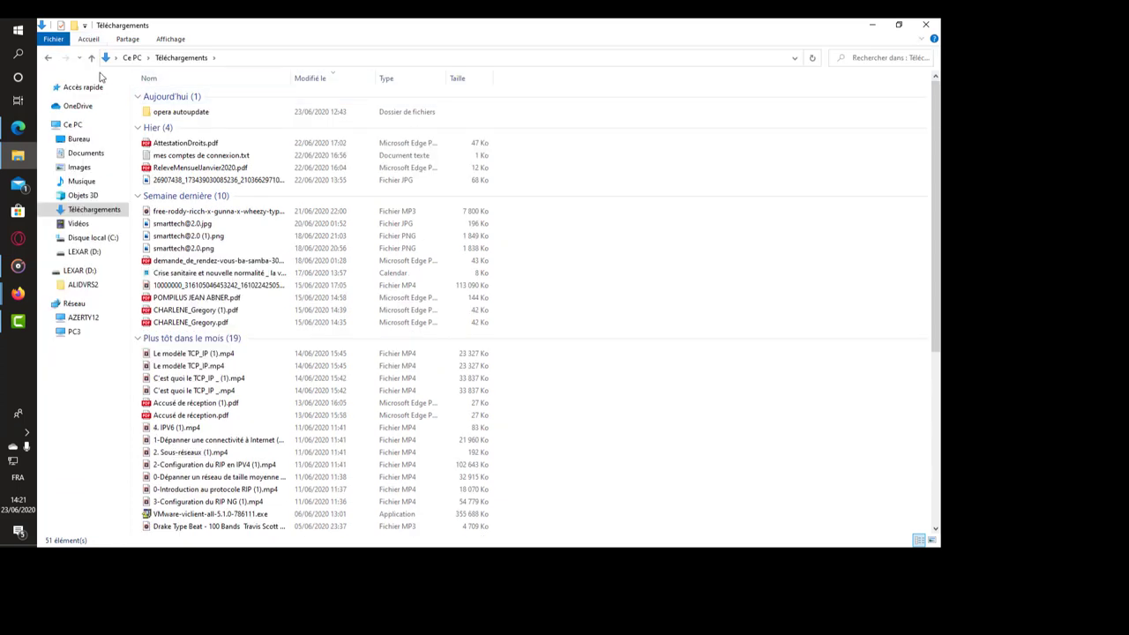
{"action": "left_click", "coordinate": [48, 58]}
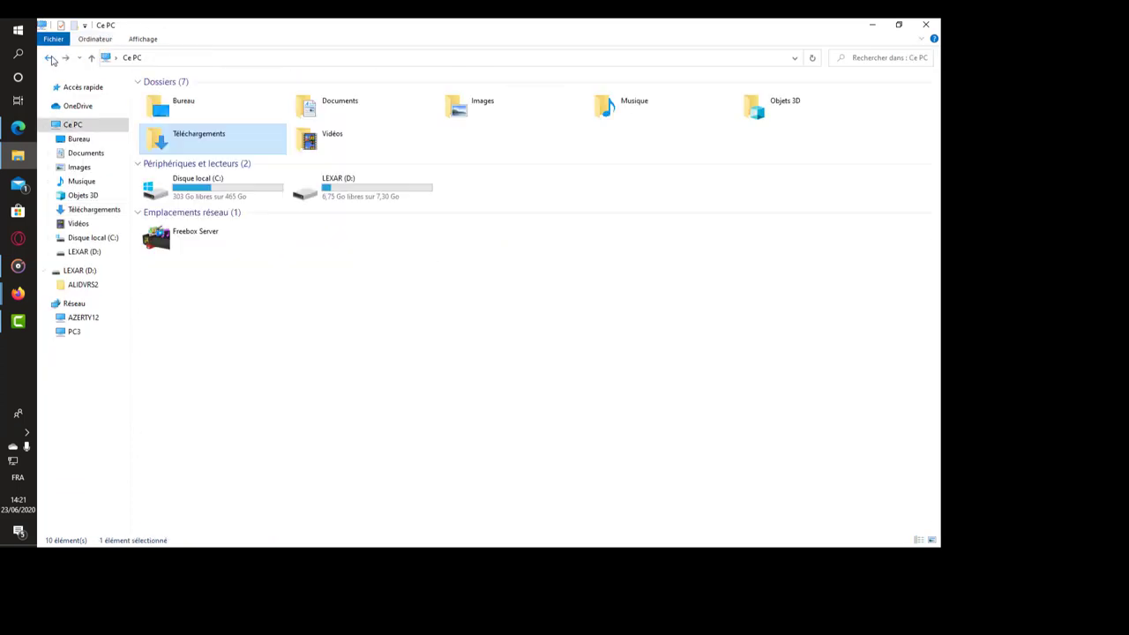
{"action": "double_click", "coordinate": [199, 134]}
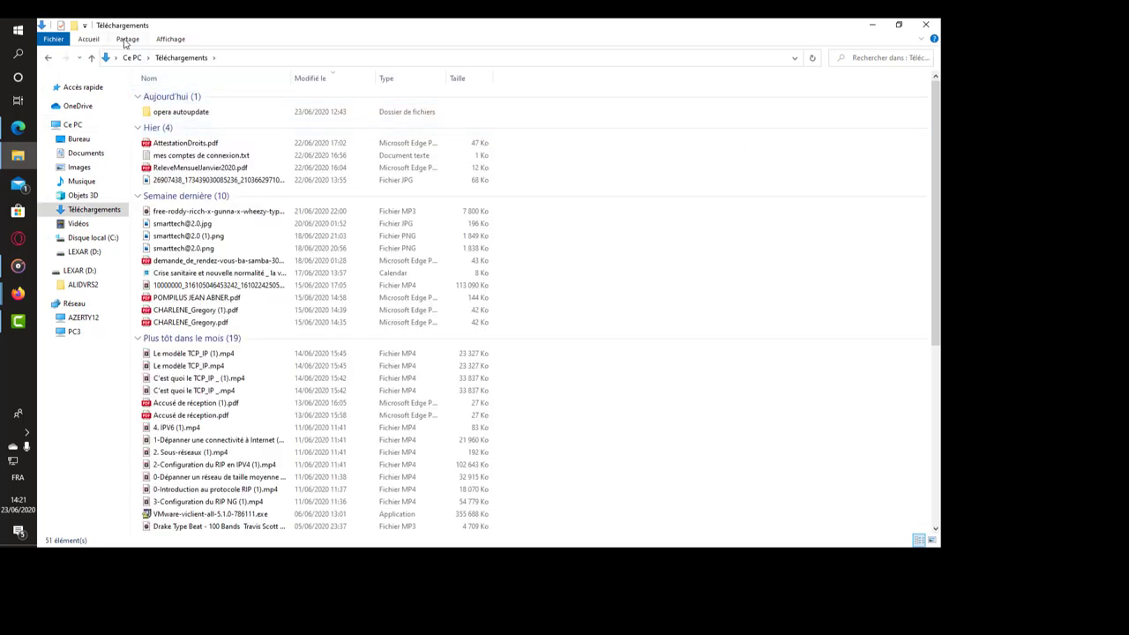
{"action": "left_click", "coordinate": [174, 41]}
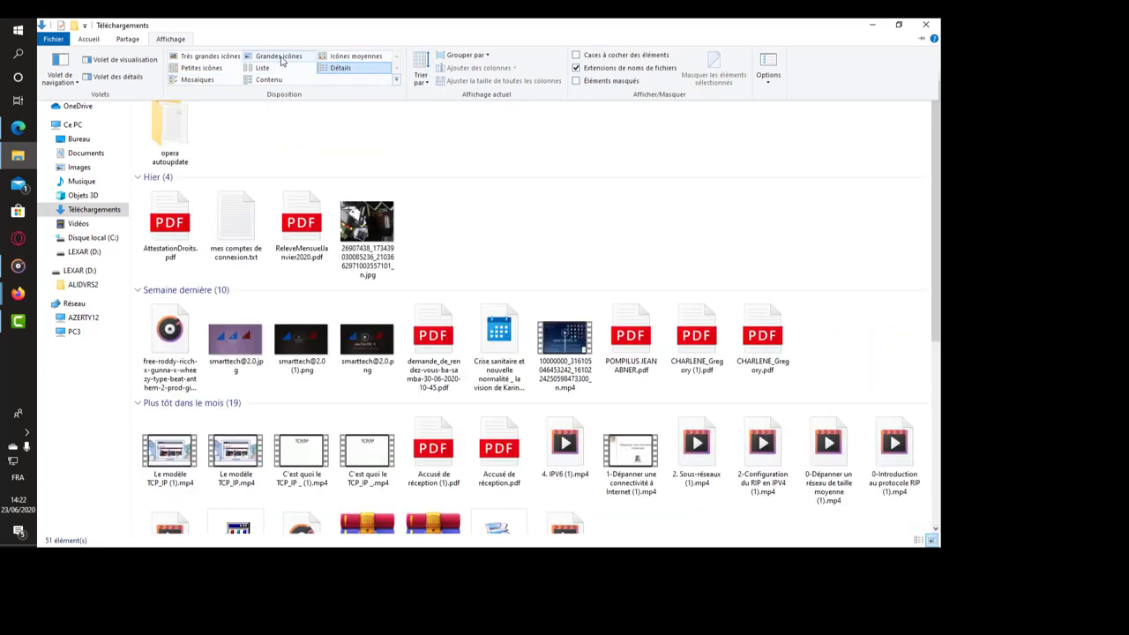
{"action": "left_click", "coordinate": [210, 56]}
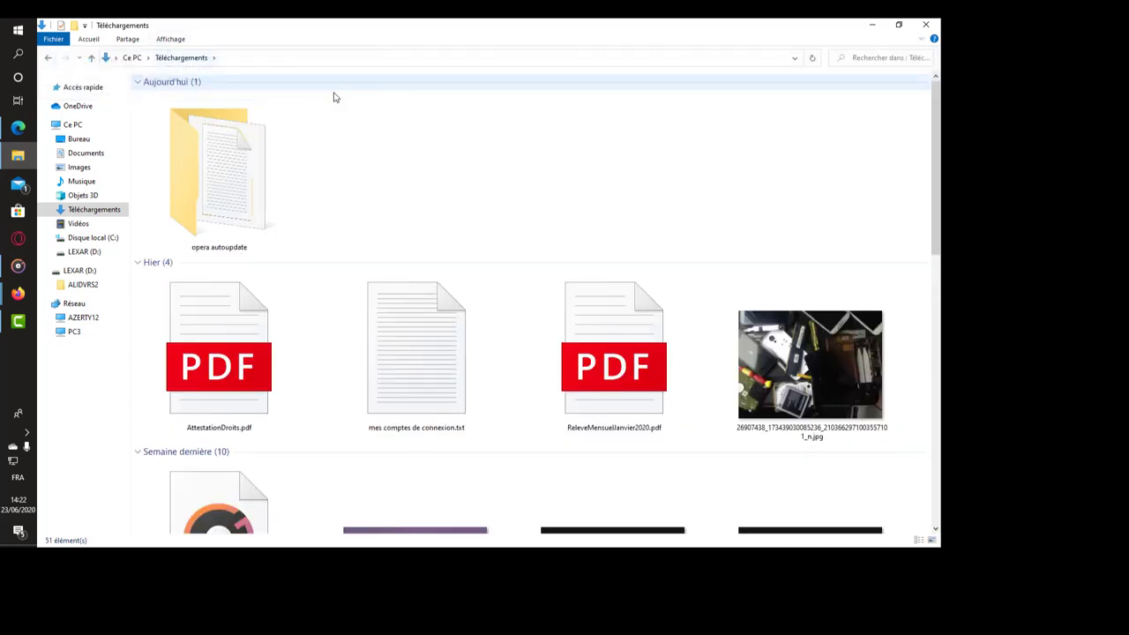
- Examine the very large icons of the images, PDFs, videos and archives in the Téléchargements folder
{"action": "scroll", "coordinate": [414, 148], "scroll_direction": "down", "scroll_amount": 10}
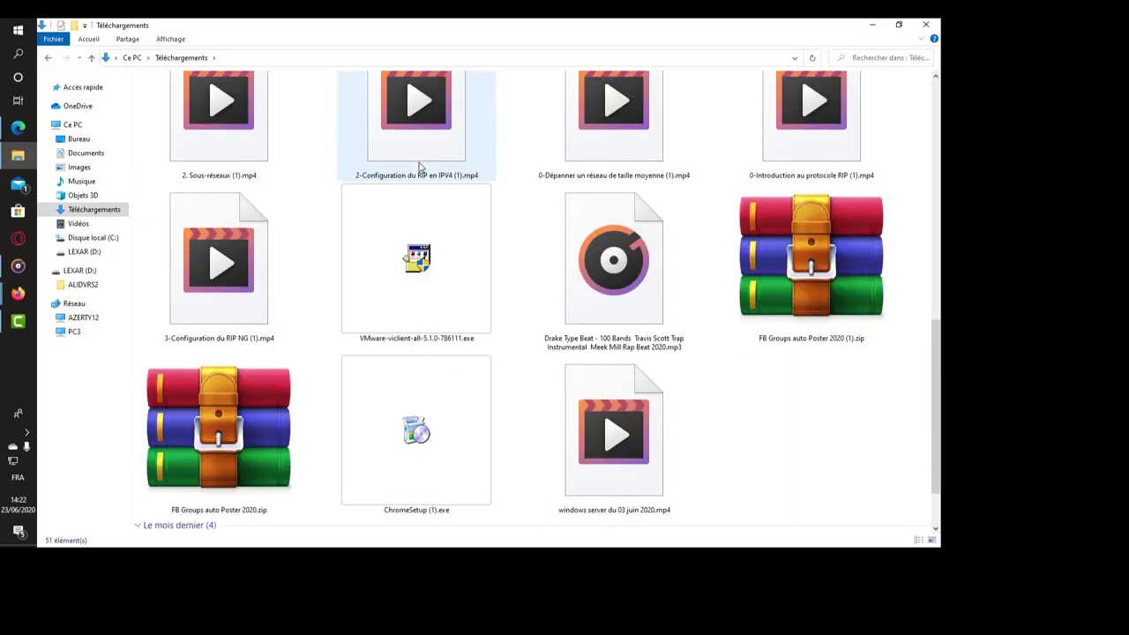
{"action": "scroll", "coordinate": [419, 166], "scroll_direction": "up", "scroll_amount": 5}
{"action": "scroll", "coordinate": [501, 511], "scroll_direction": "down", "scroll_amount": 5}
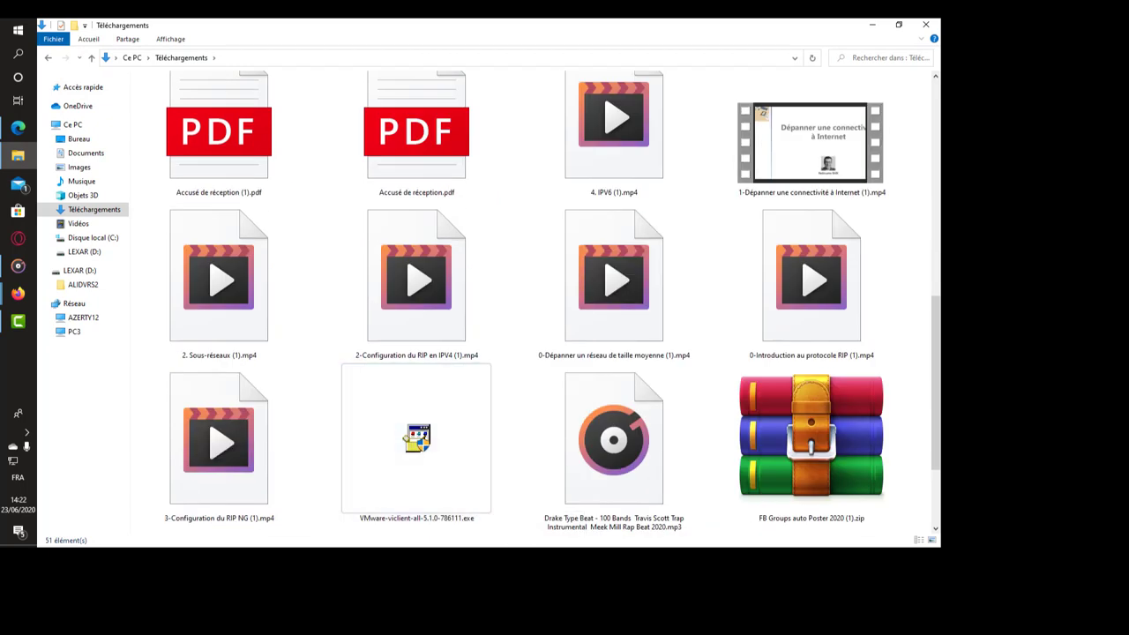
{"action": "scroll", "coordinate": [499, 467], "scroll_direction": "up", "scroll_amount": 10}
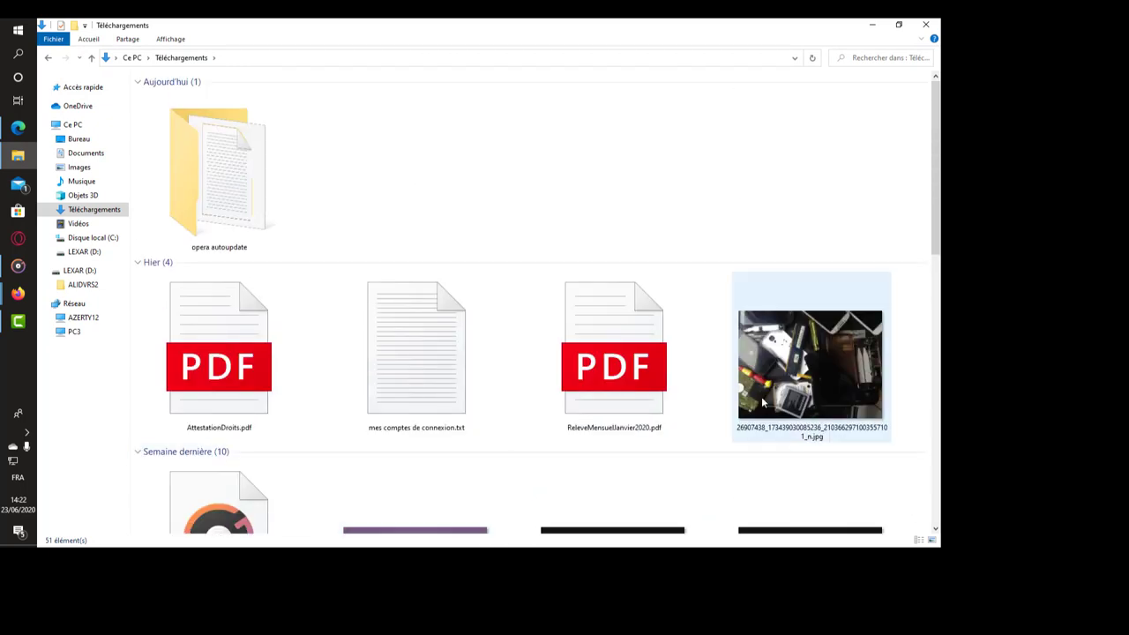
{"action": "scroll", "coordinate": [608, 392], "scroll_direction": "down", "scroll_amount": 3}
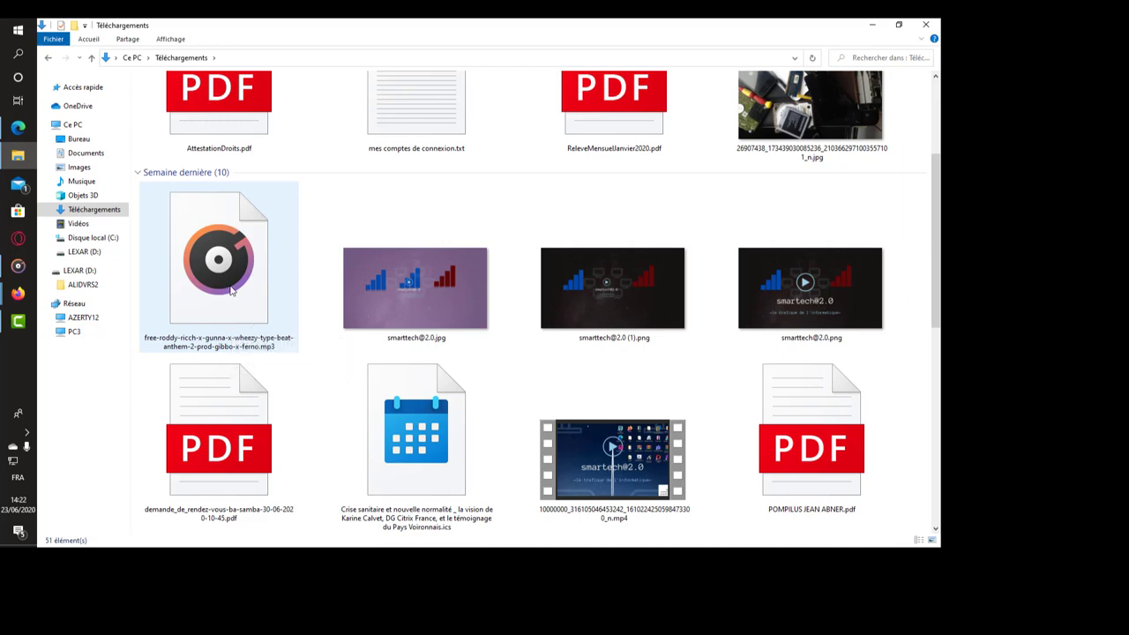
{"action": "scroll", "coordinate": [260, 384], "scroll_direction": "down", "scroll_amount": 10}
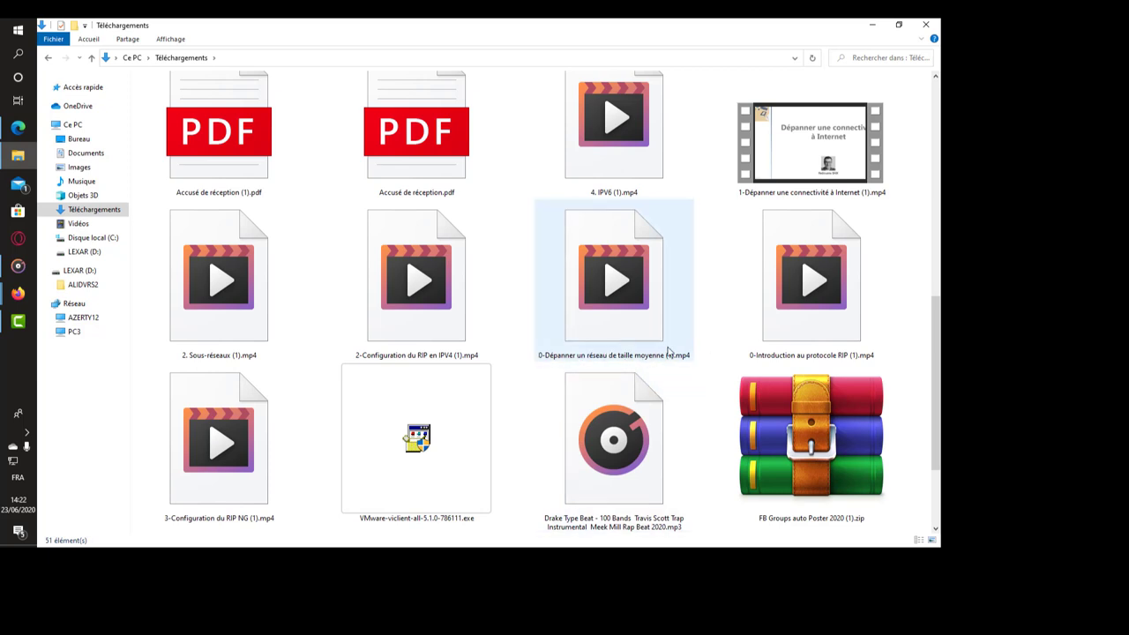
- Select the video 0-Dépanner un réseau de taille moyenne (1).mp4, close the Téléchargements window and clear the icon selection on the desktop
{"action": "left_click", "coordinate": [618, 287]}
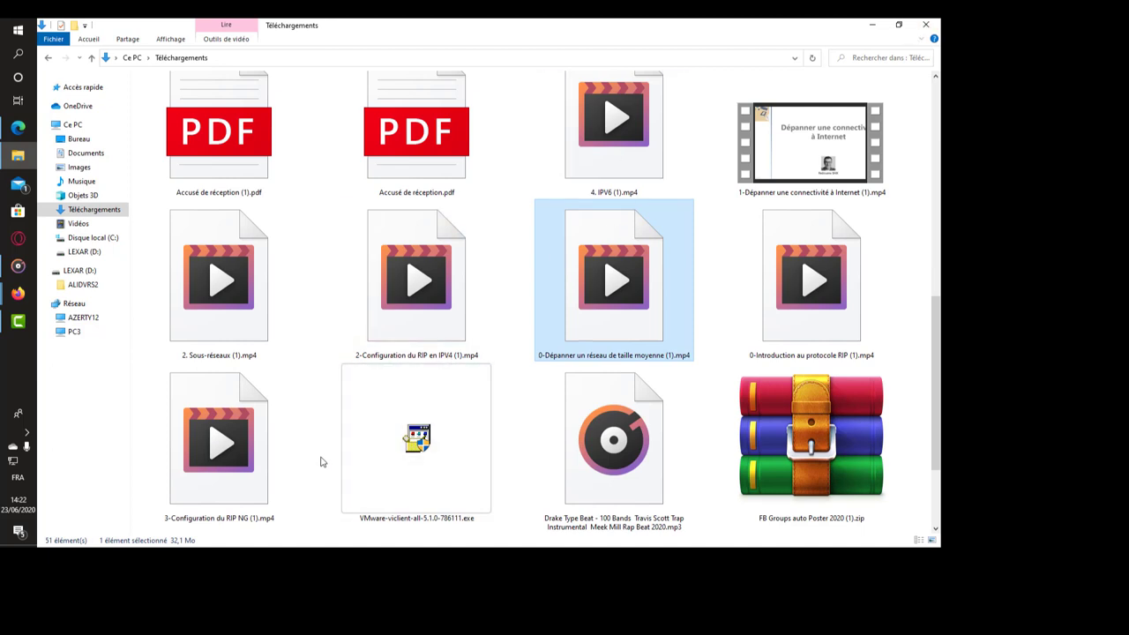
{"action": "left_click", "coordinate": [926, 27]}
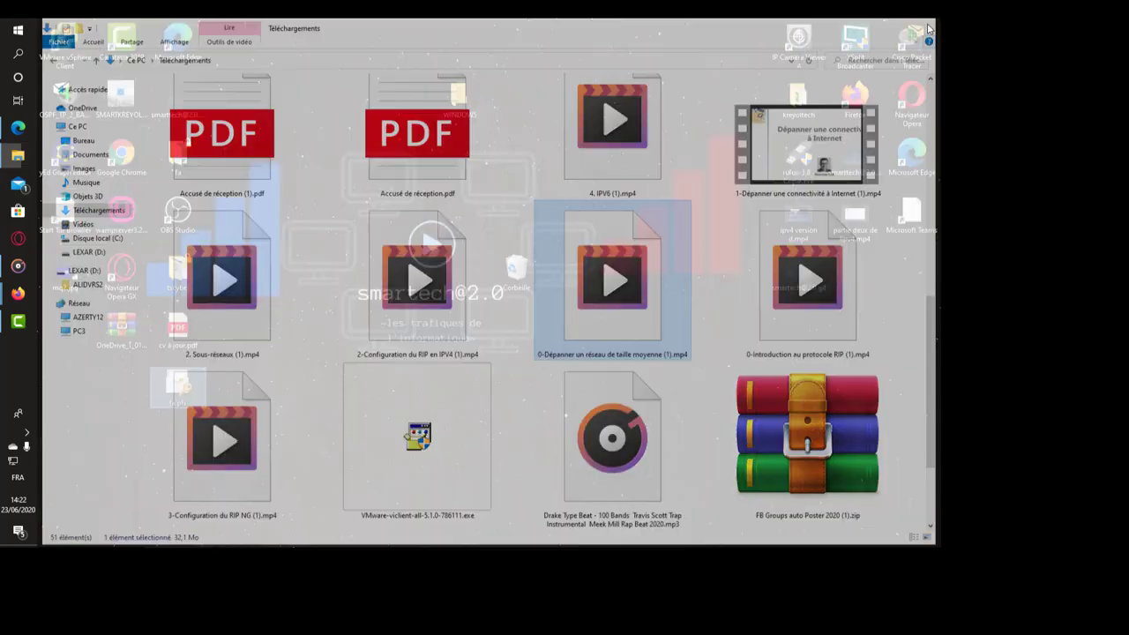
{"action": "left_click", "coordinate": [343, 363]}
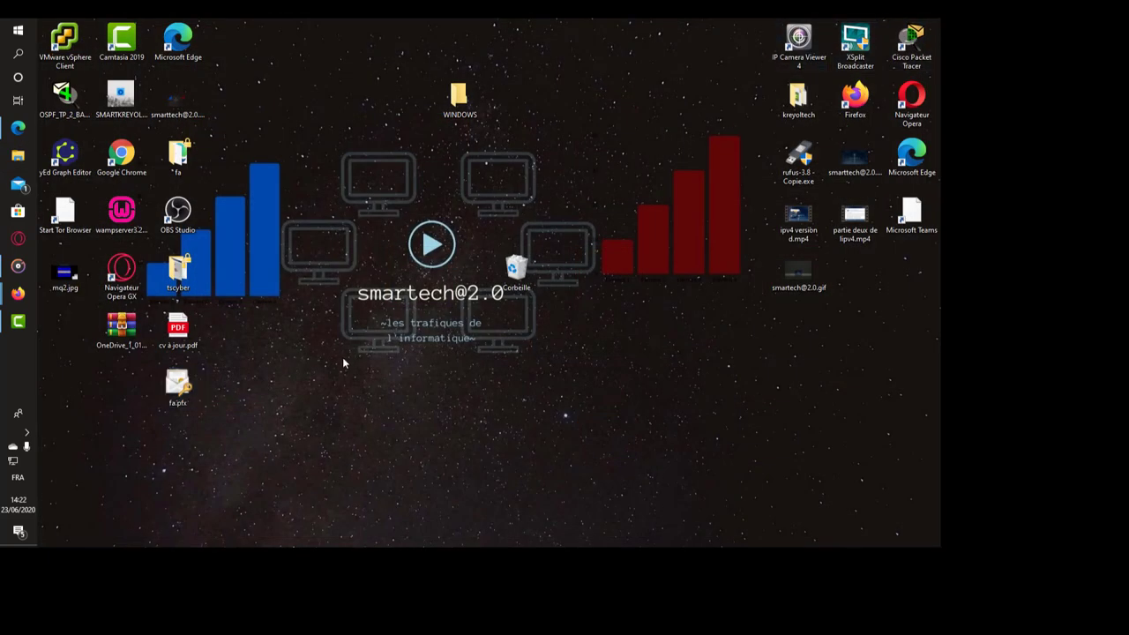